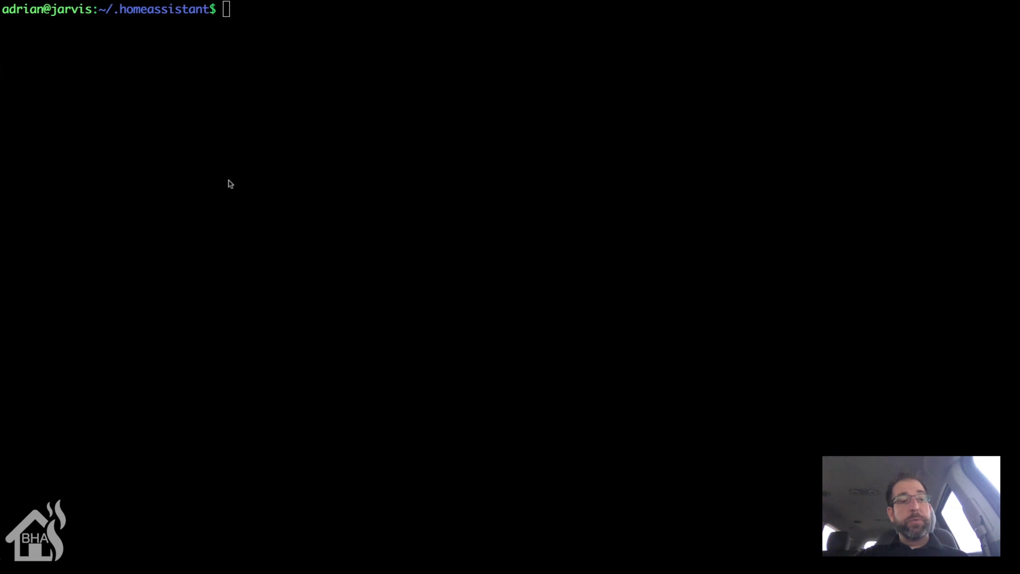
Step: Open script_configs/script_test.yaml for editing in vi with sudo rights
{"action": "left_click", "coordinate": [228, 181]}
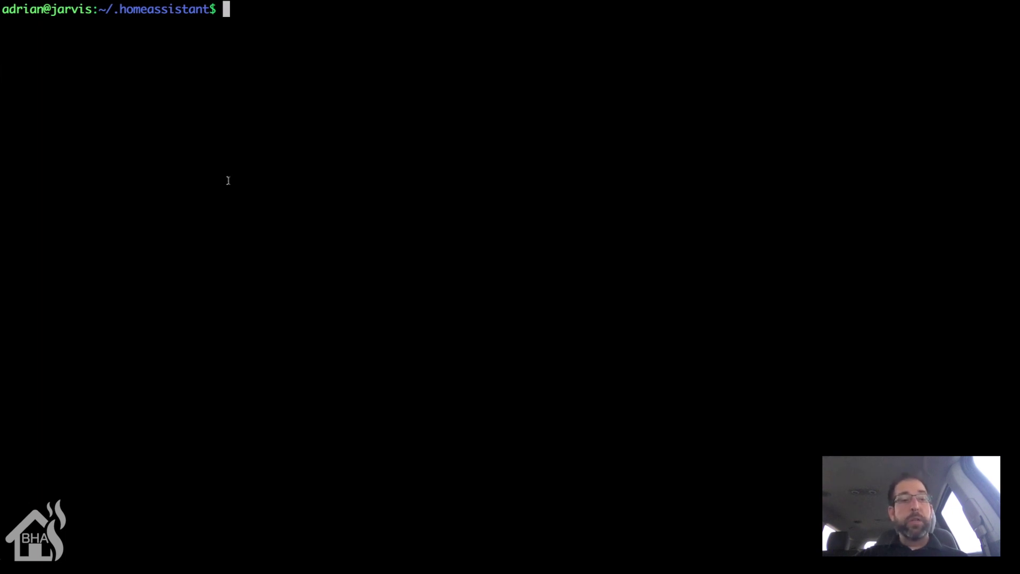
{"action": "left_click", "coordinate": [228, 181]}
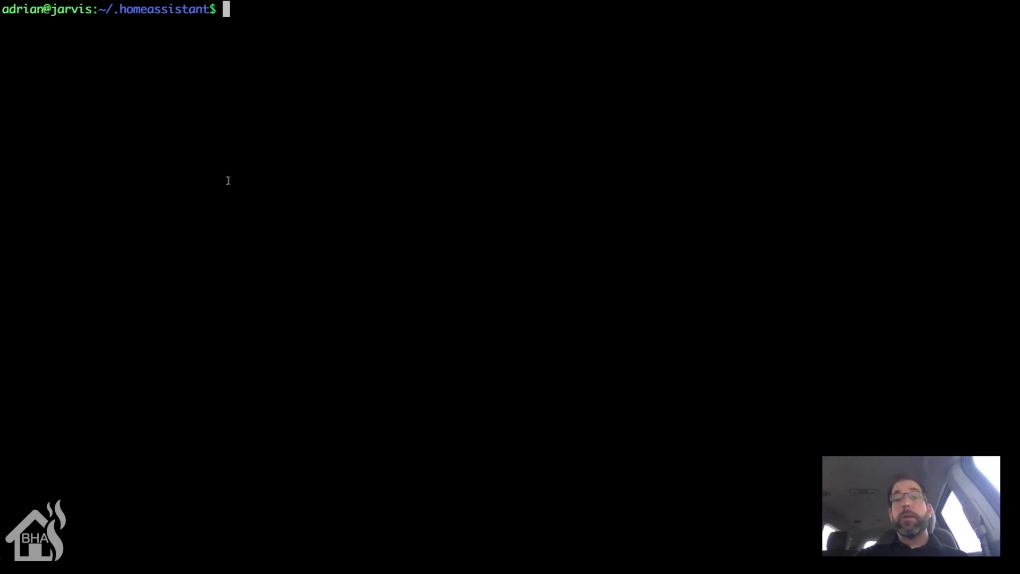
{"action": "type", "text": "su"}
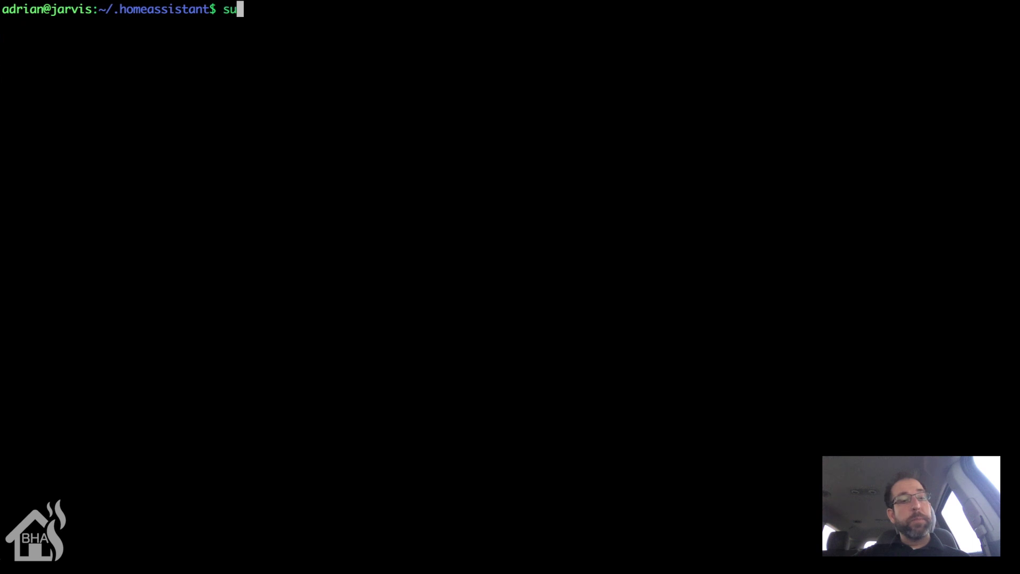
{"action": "type", "text": "do vi "}
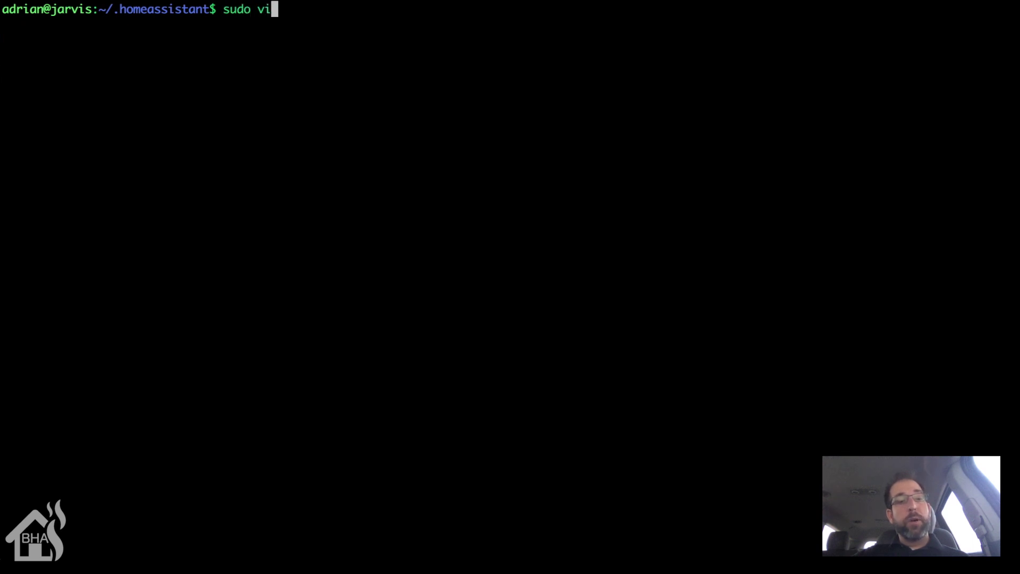
{"action": "type", "text": "sc"}
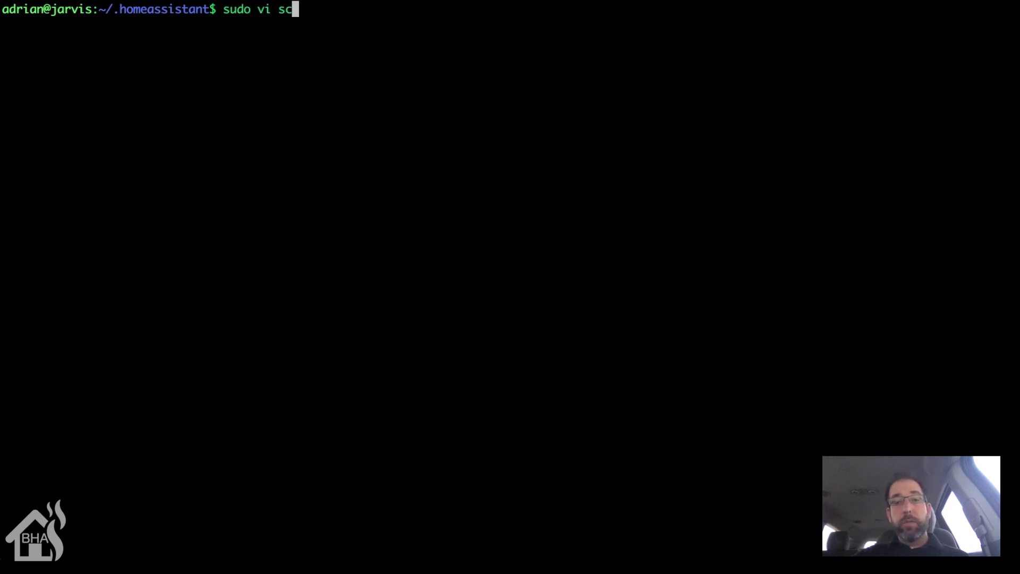
{"action": "type", "text": "ript_c"}
{"action": "key", "text": "Tab"}
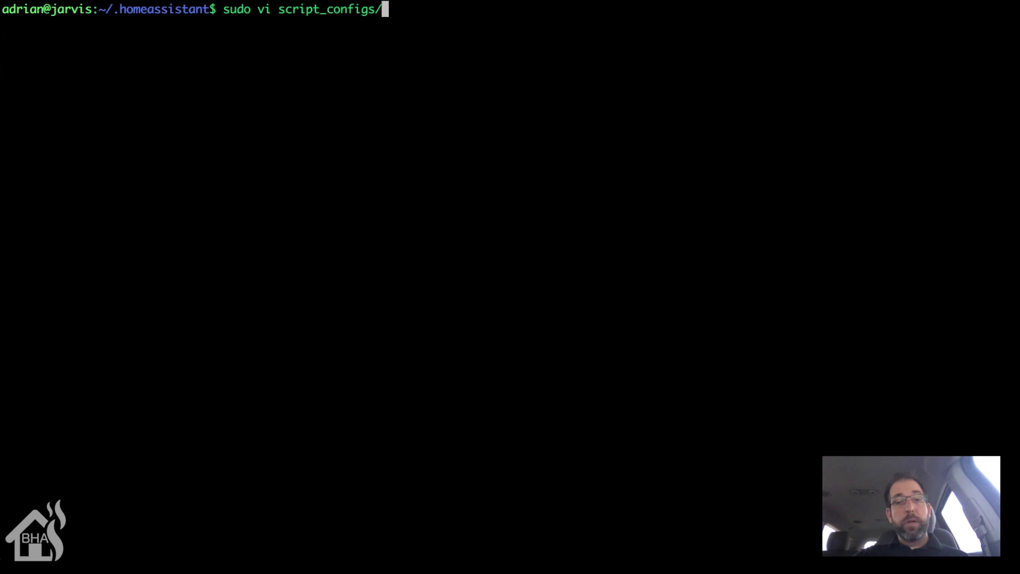
{"action": "type", "text": "sc"}
{"action": "key", "text": "Tab"}
{"action": "type", "text": "t"}
{"action": "key", "text": "Tab"}
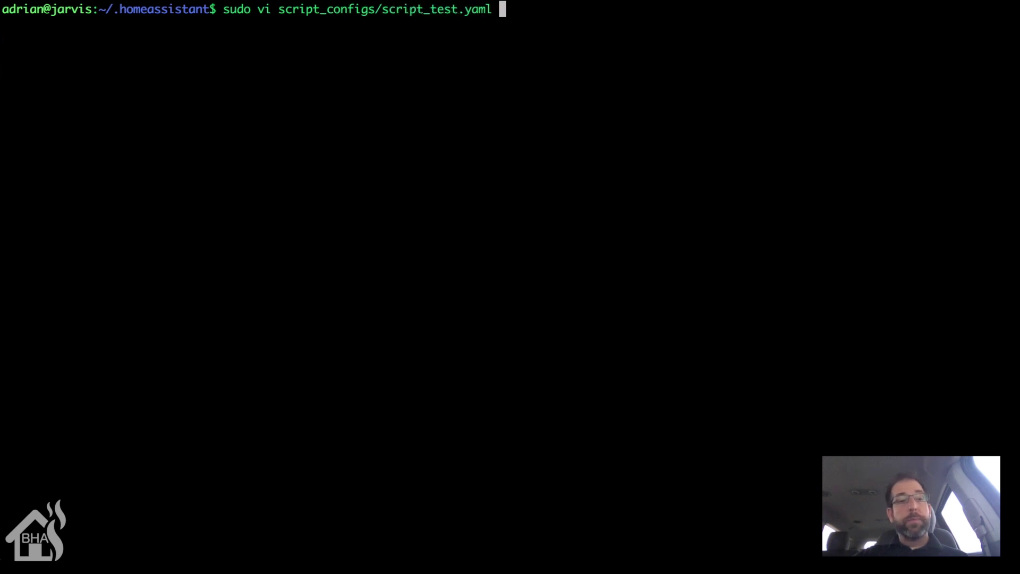
{"action": "key", "text": "Return"}
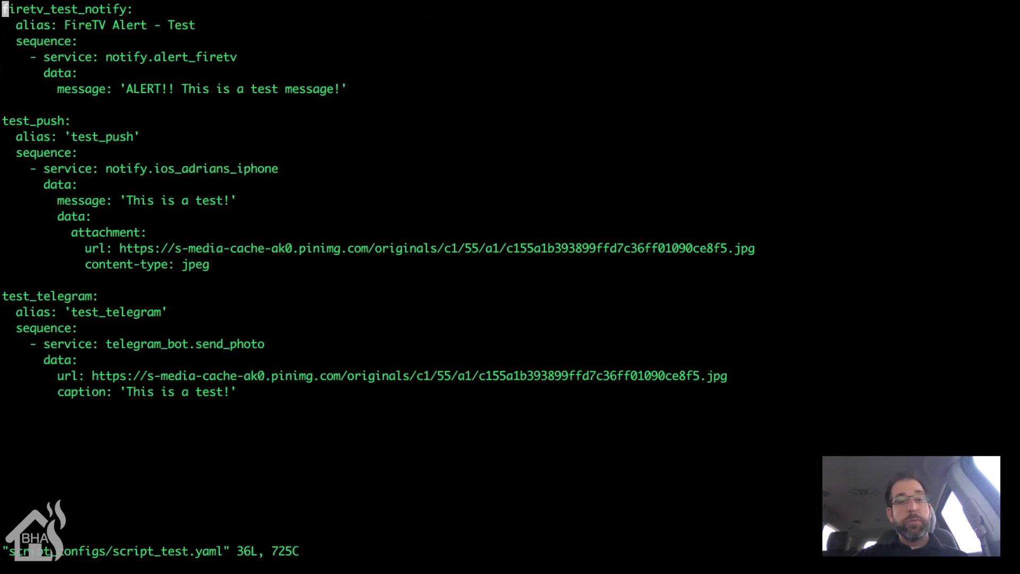
Step: Start a new script entry named rain_radar_push: below the test_telegram script, leaving one blank line between them
{"action": "scroll", "coordinate": [378, 279], "scroll_direction": "down", "scroll_amount": 2}
{"action": "key", "text": "Up"}
{"action": "key", "text": "Up"}
{"action": "key", "text": "Up"}
{"action": "key", "text": "Up"}
{"action": "key", "text": "Up"}
{"action": "key", "text": "Up"}
{"action": "key", "text": "Up"}
{"action": "key", "text": "Up"}
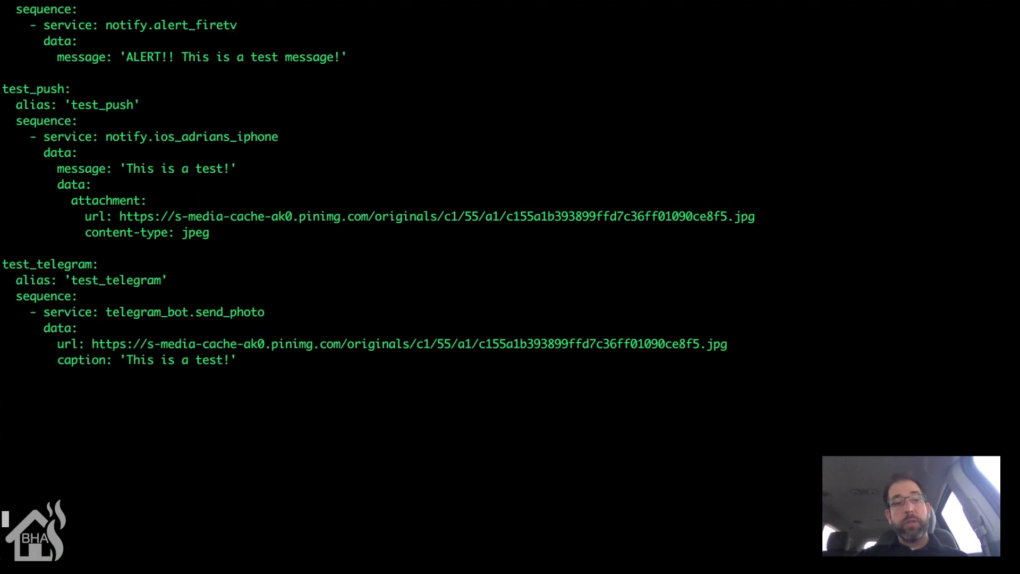
{"action": "key", "text": "Up"}
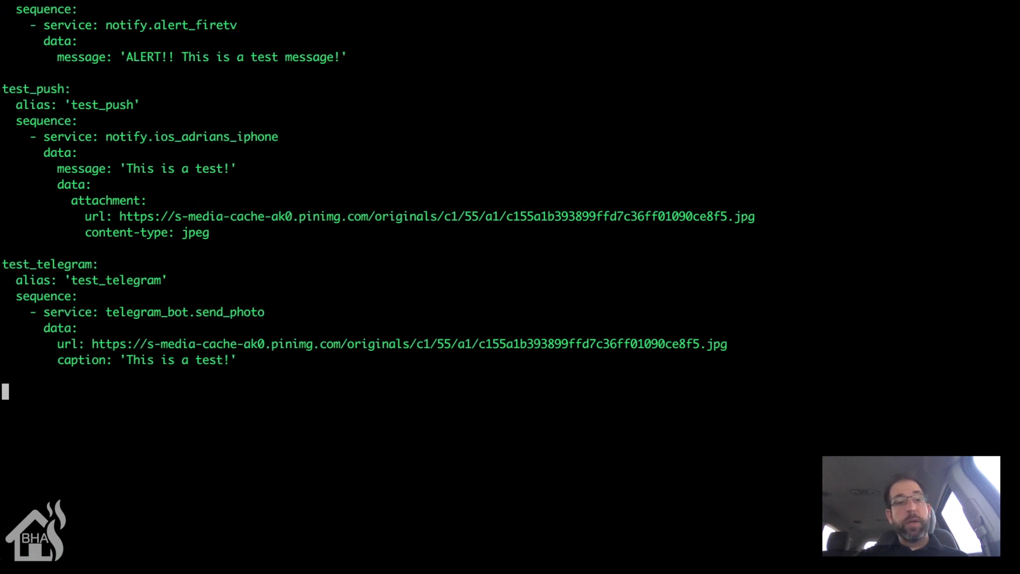
{"action": "key", "text": "i"}
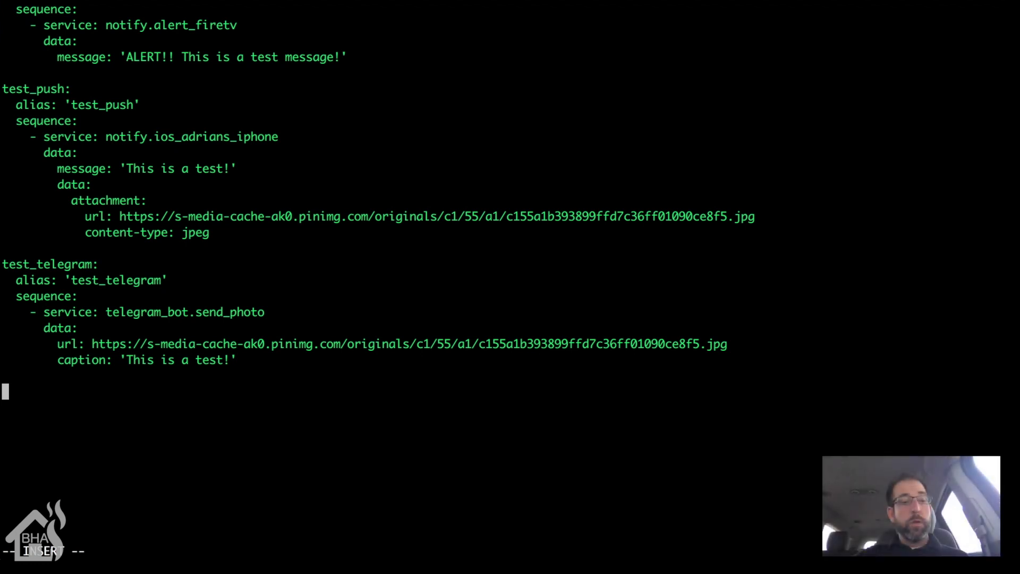
{"action": "type", "text": "rain_radar"}
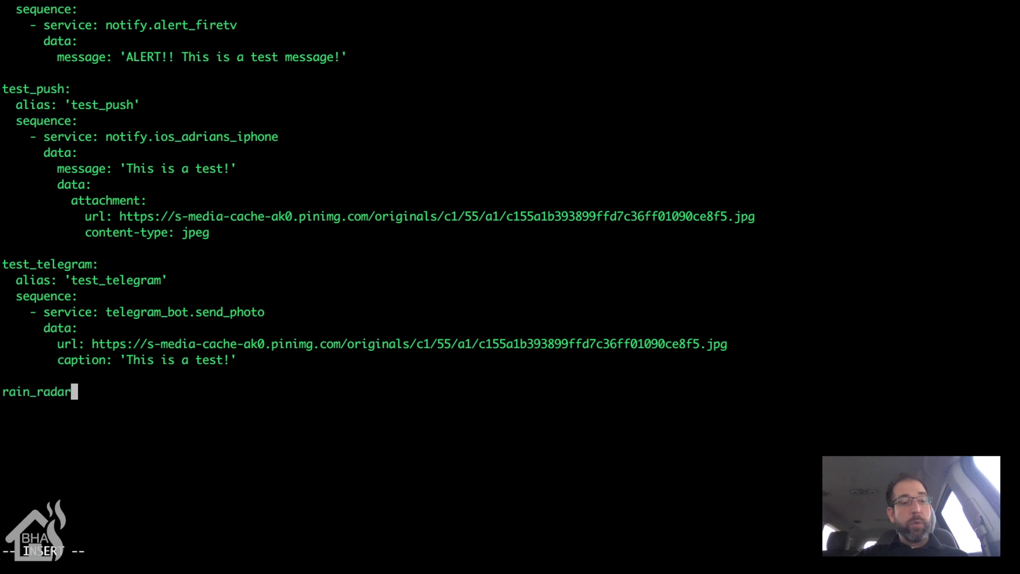
{"action": "type", "text": "_push:"}
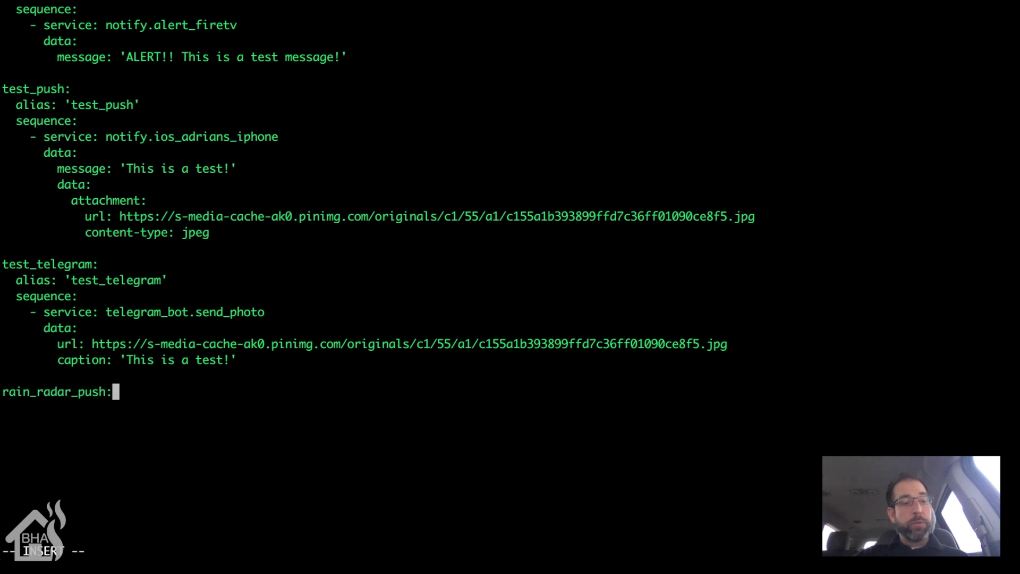
Step: Give the rain_radar_push script the indented alias 'Rain Radar-Push'
{"action": "key", "text": "Return"}
{"action": "type", "text": "alias"}
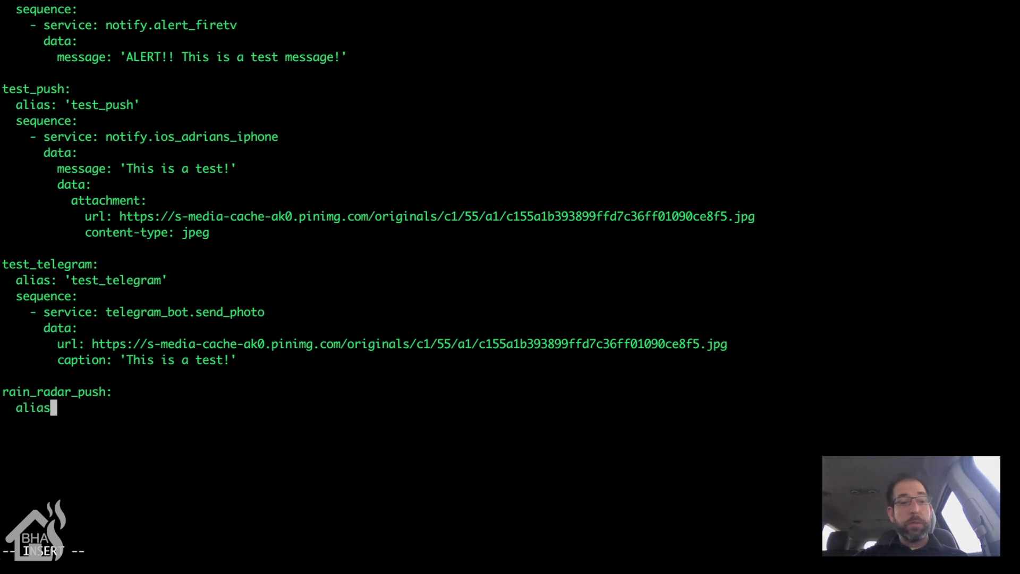
{"action": "type", "text": ": 'Rain"}
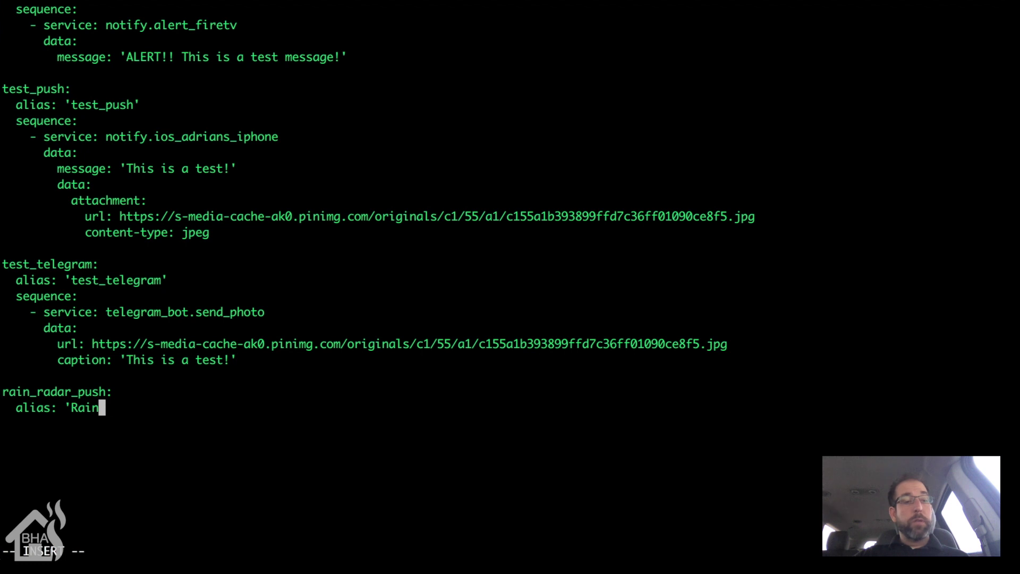
{"action": "type", "text": " Radar-Push"}
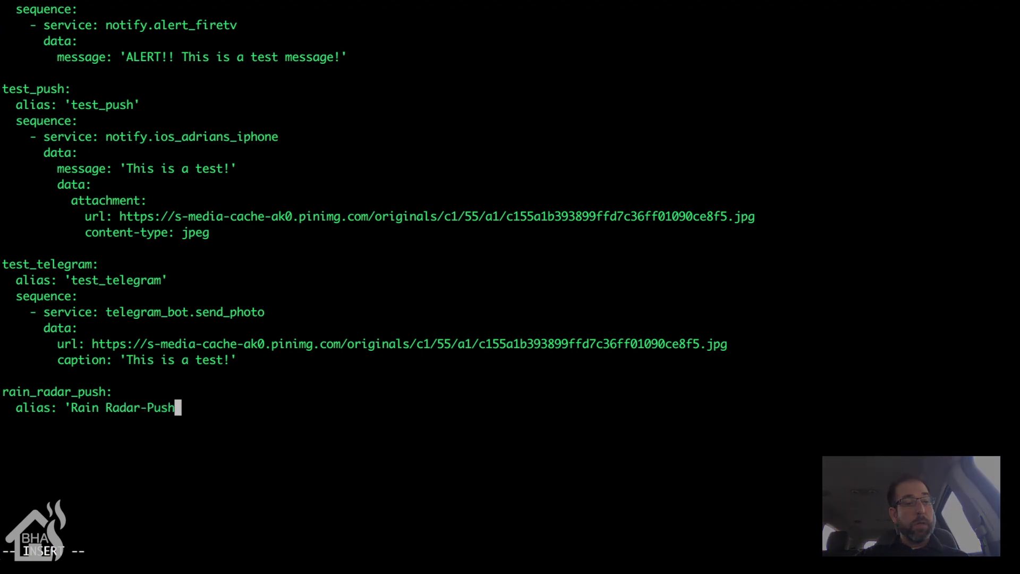
{"action": "type", "text": "'"}
{"action": "key", "text": "Return"}
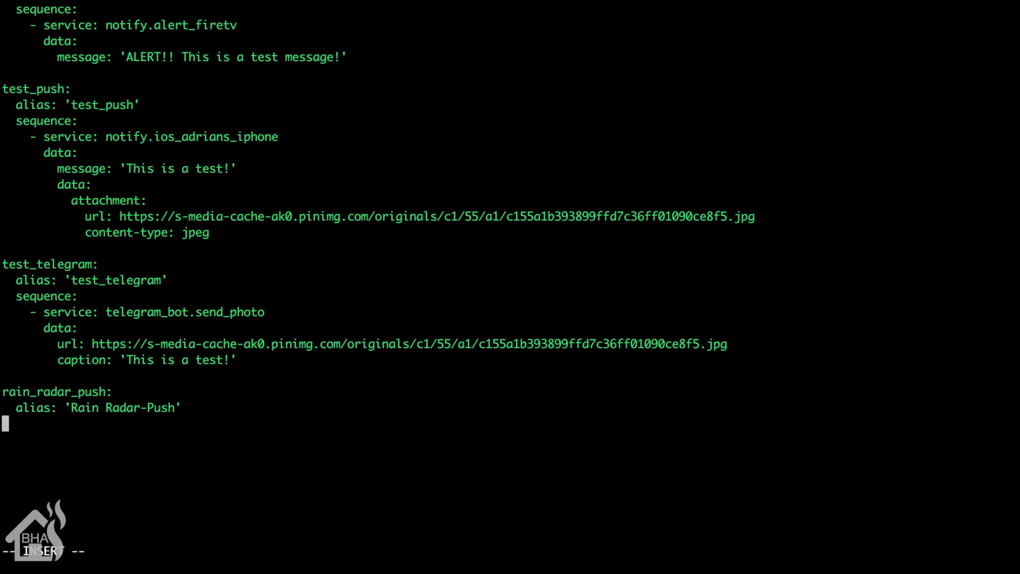
Step: Add a sequence to rain_radar_push whose service is the same iPhone notify service used in test_push
{"action": "type", "text": "sequence:"}
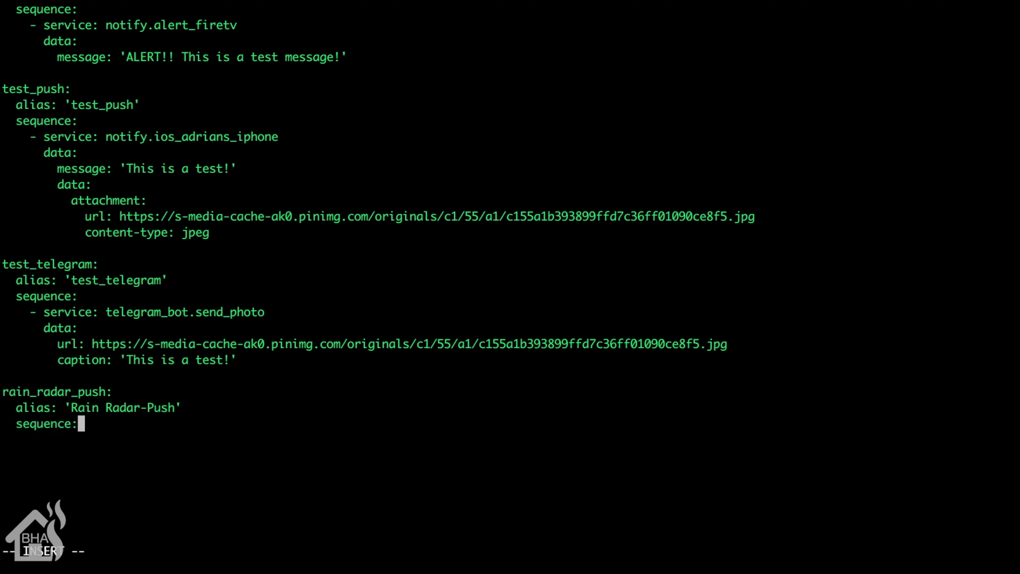
{"action": "key", "text": "Return"}
{"action": "type", "text": "- serv"}
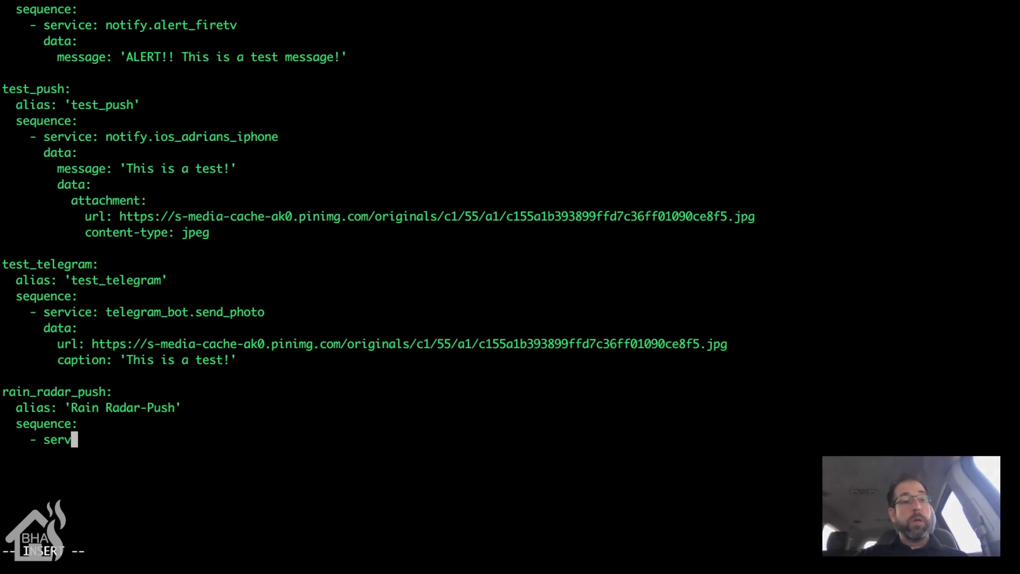
{"action": "type", "text": "ice: "}
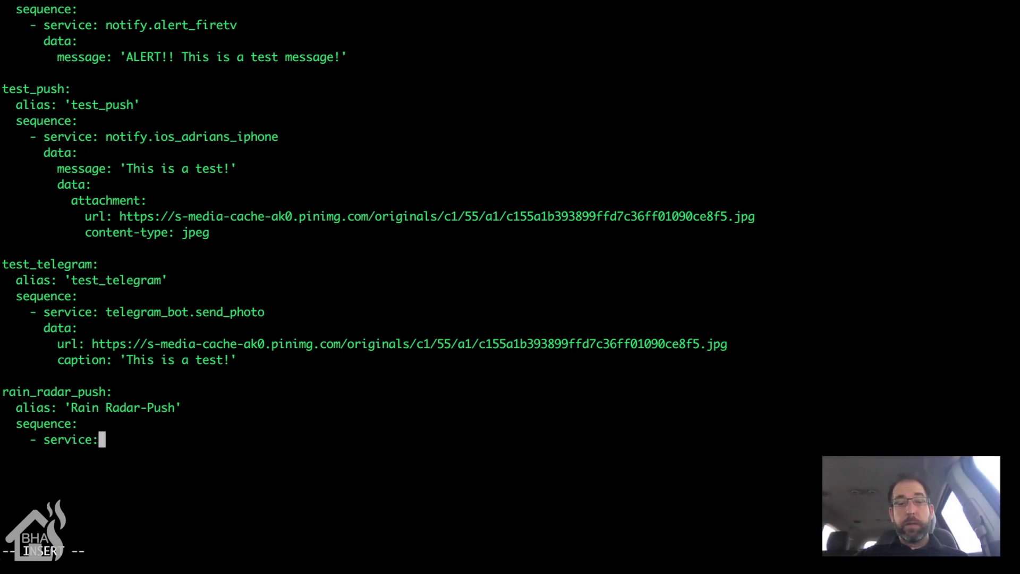
{"action": "type", "text": "notif"}
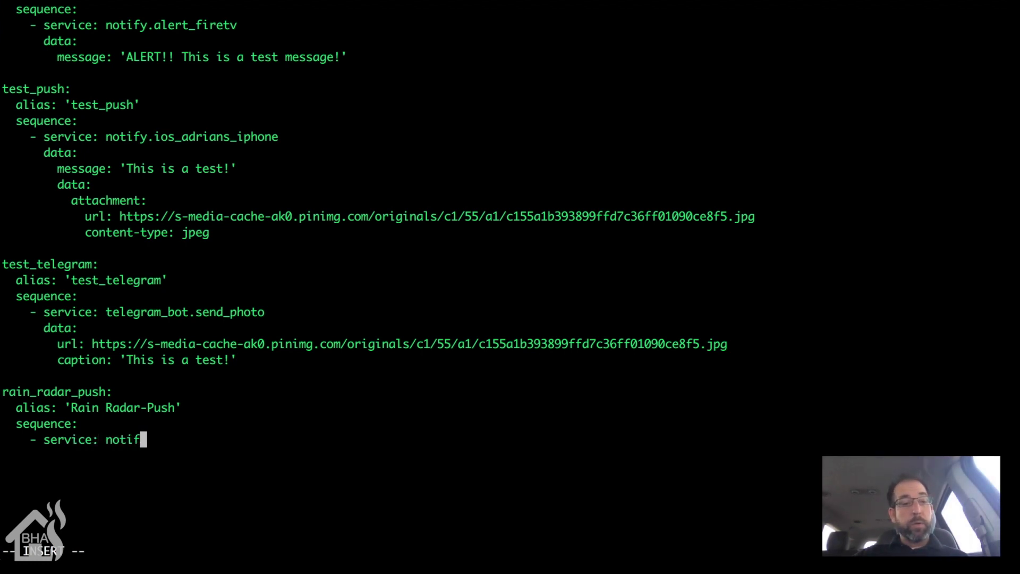
{"action": "type", "text": "y.io"}
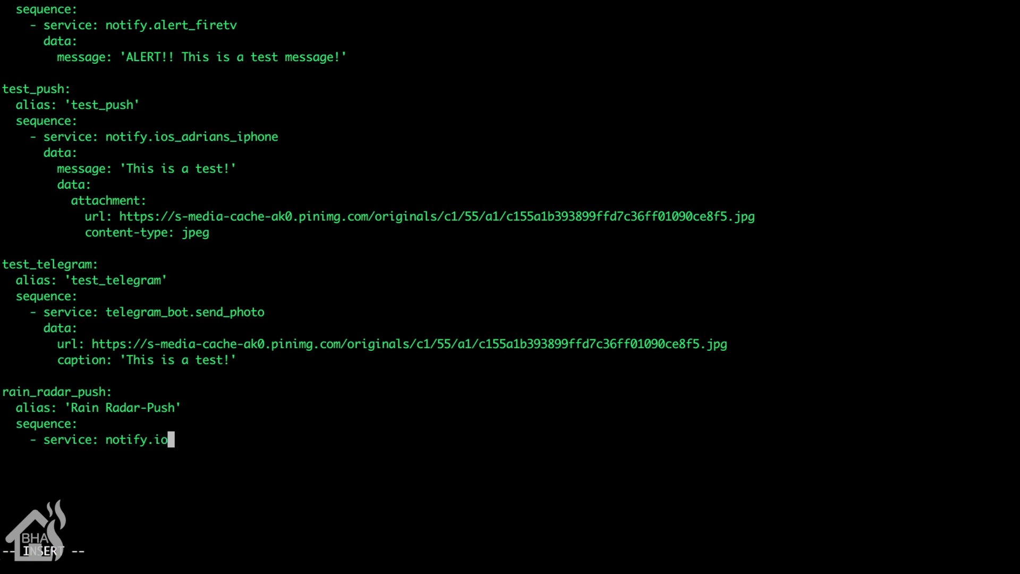
{"action": "type", "text": "s_adrians"}
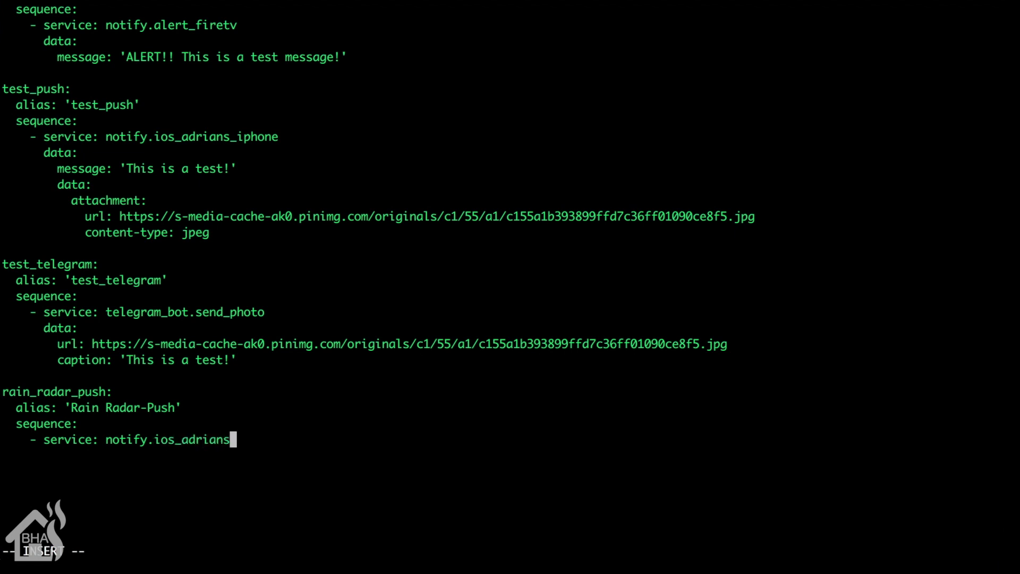
{"action": "type", "text": "_iphone"}
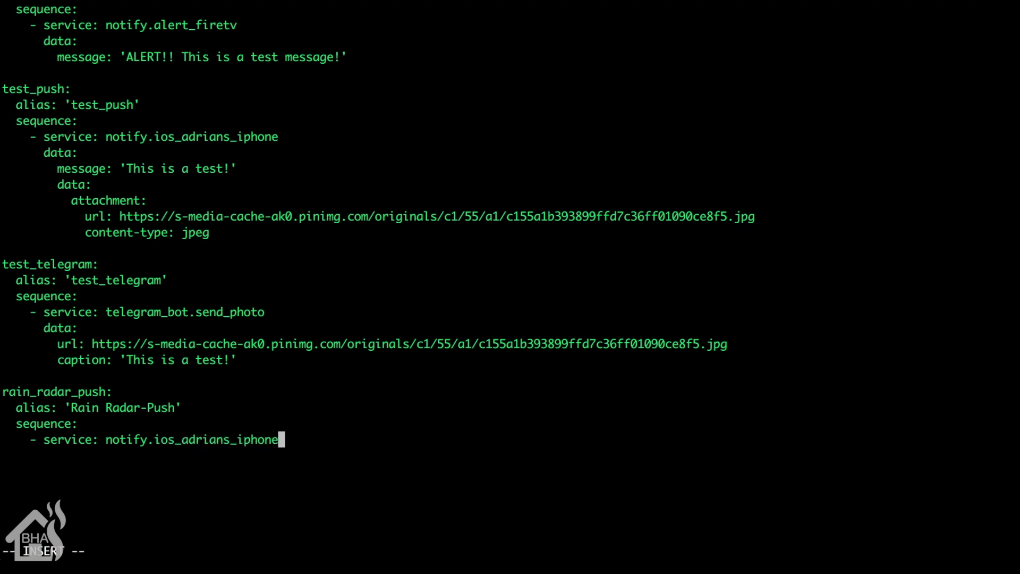
Step: Add a data block under the service with the unquoted message text It might rain soon! There is a storm reported
{"action": "key", "text": "Return"}
{"action": "type", "text": "data:"}
{"action": "key", "text": "Return"}
{"action": "type", "text": "message"}
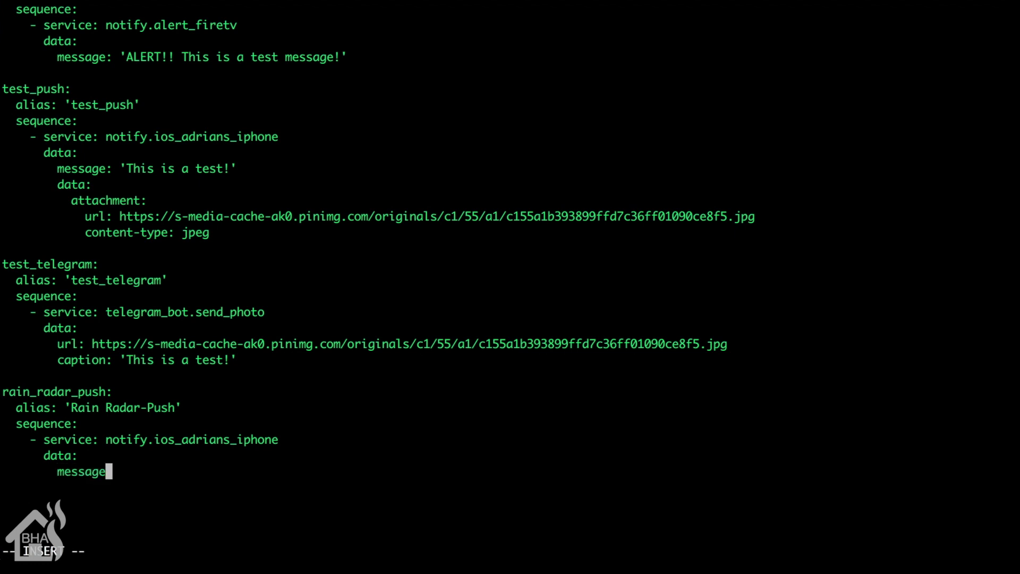
{"action": "type", "text": ": "}
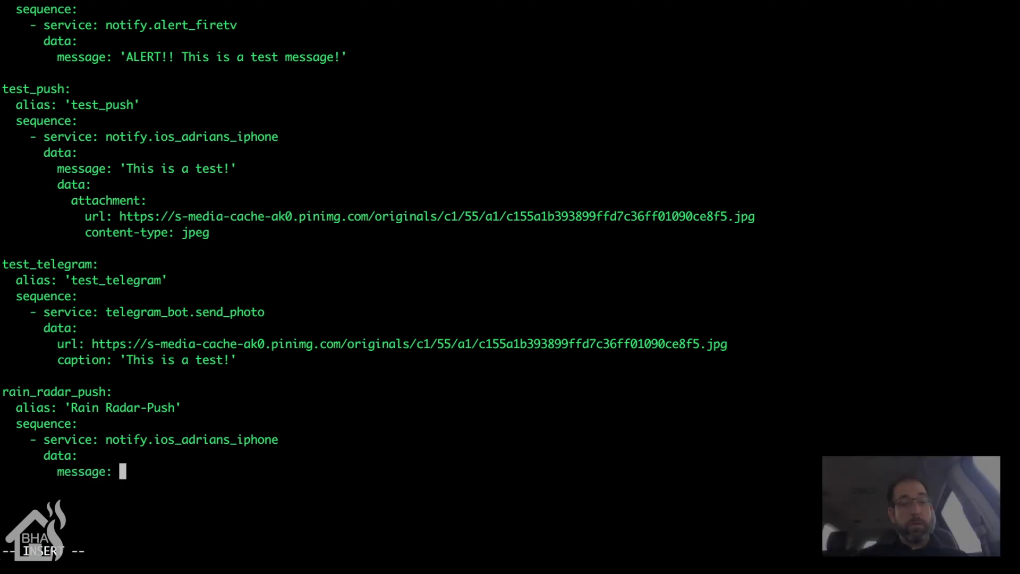
{"action": "type", "text": "It mig"}
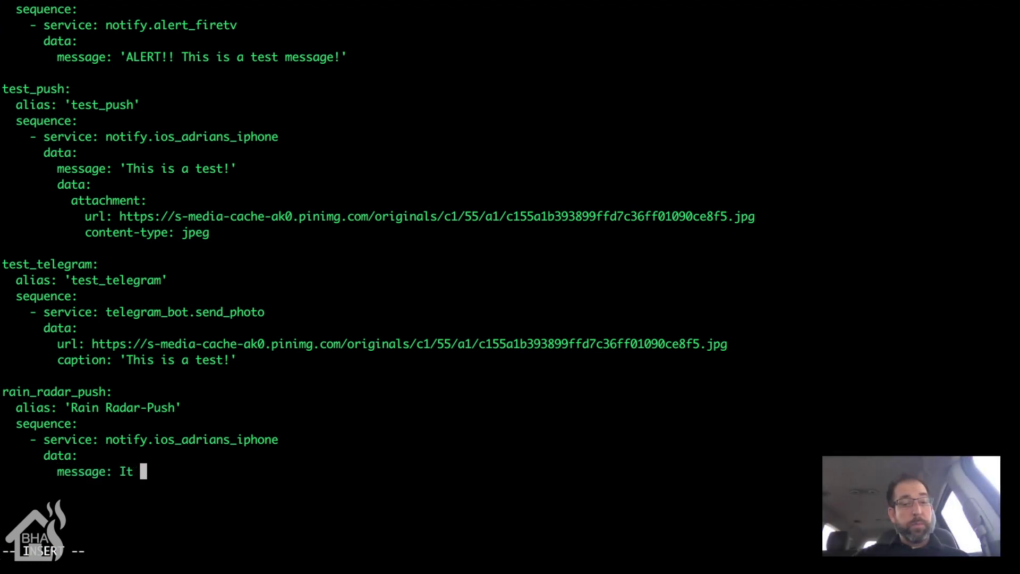
{"action": "key", "text": "BackSpace"}
{"action": "type", "text": "ght rain "}
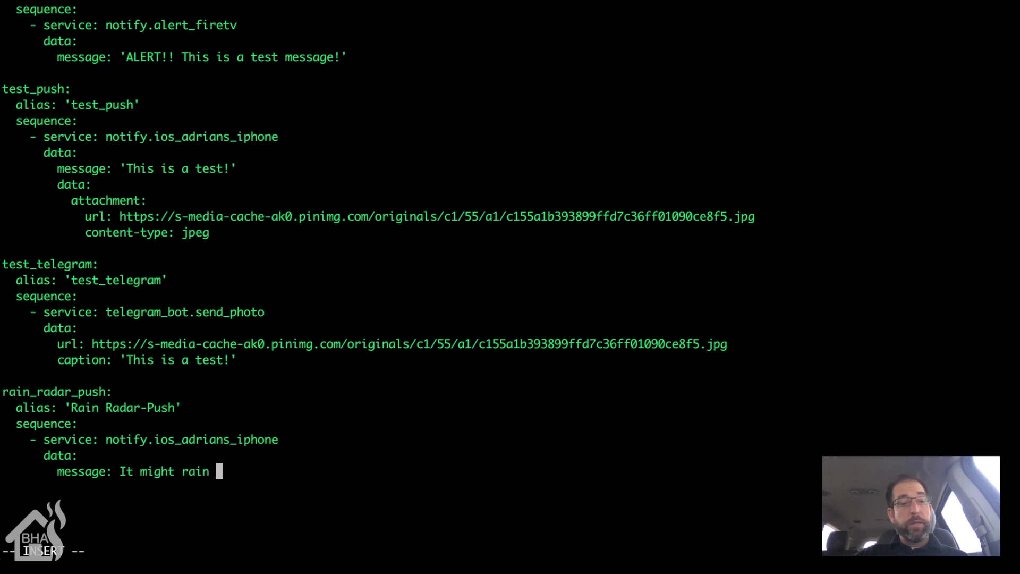
{"action": "type", "text": "soon! Ther "}
{"action": "type", "text": " is a"}
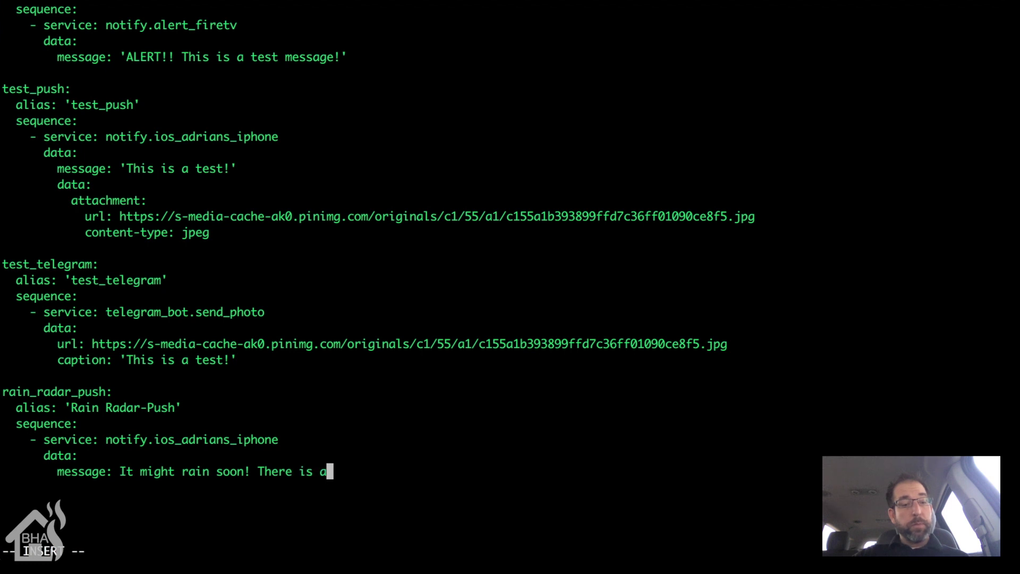
{"action": "type", "text": " storm"}
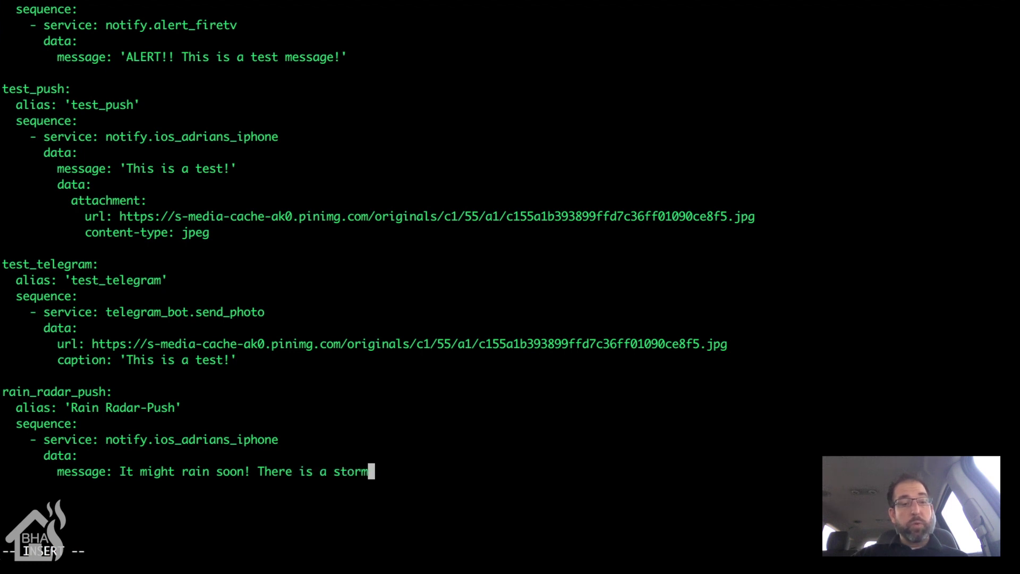
{"action": "type", "text": " reported "}
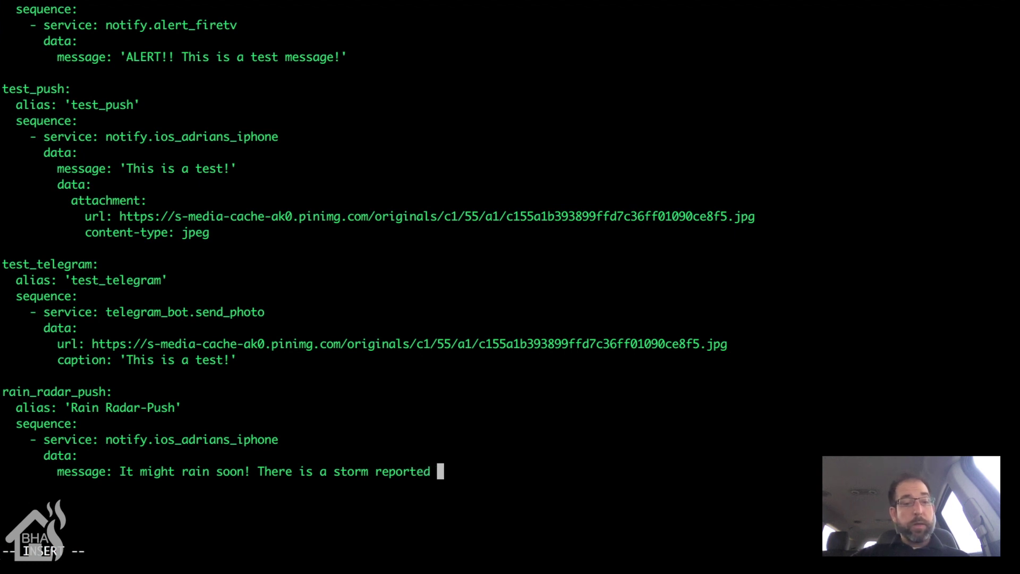
Step: Append the template {{ states("sensor.dark_sky_nearest_storm_distance") }} after the word reported in the rain_radar_push message
{"action": "type", "text": "{{"}
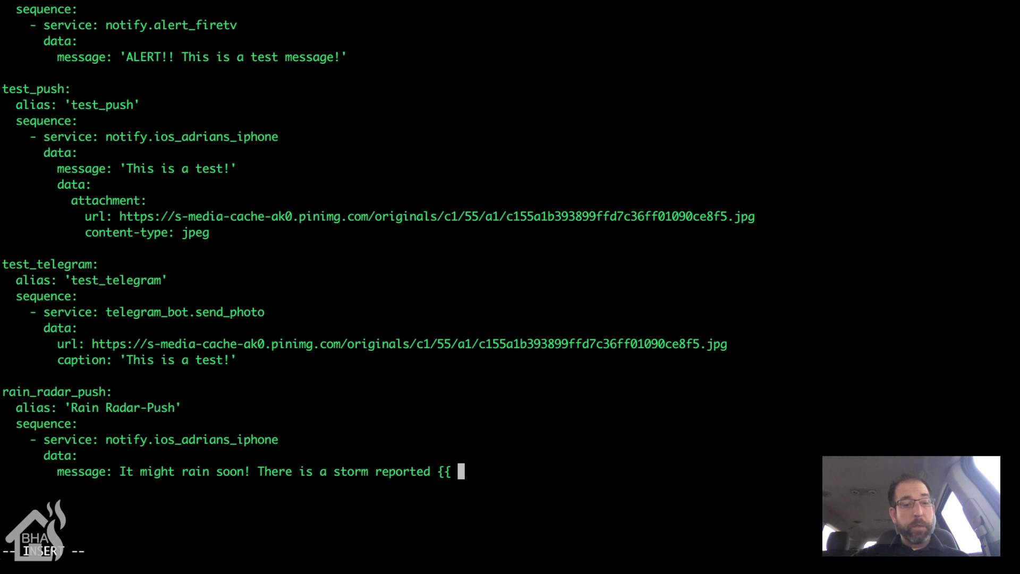
{"action": "type", "text": " states"}
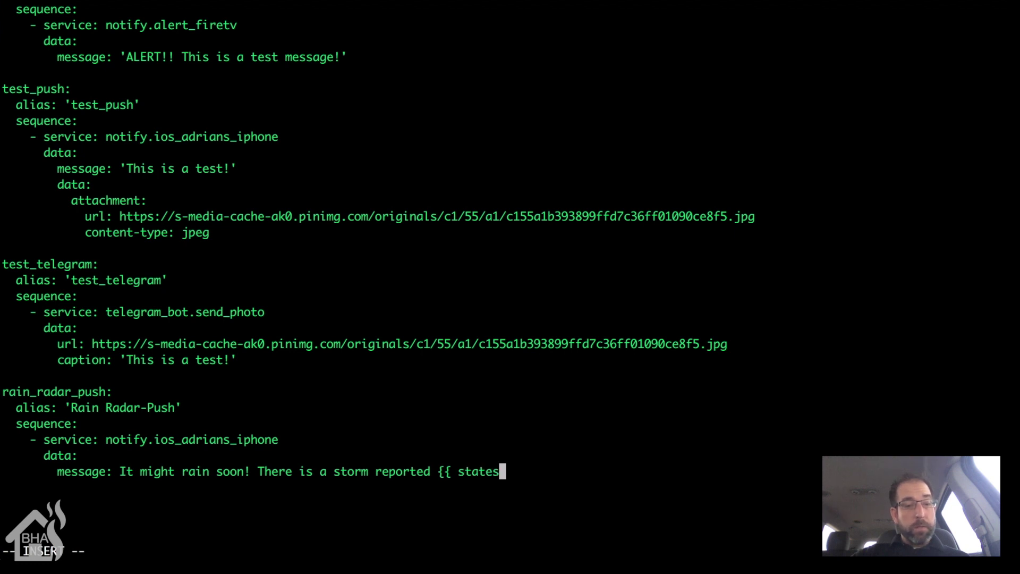
{"action": "type", "text": "("}
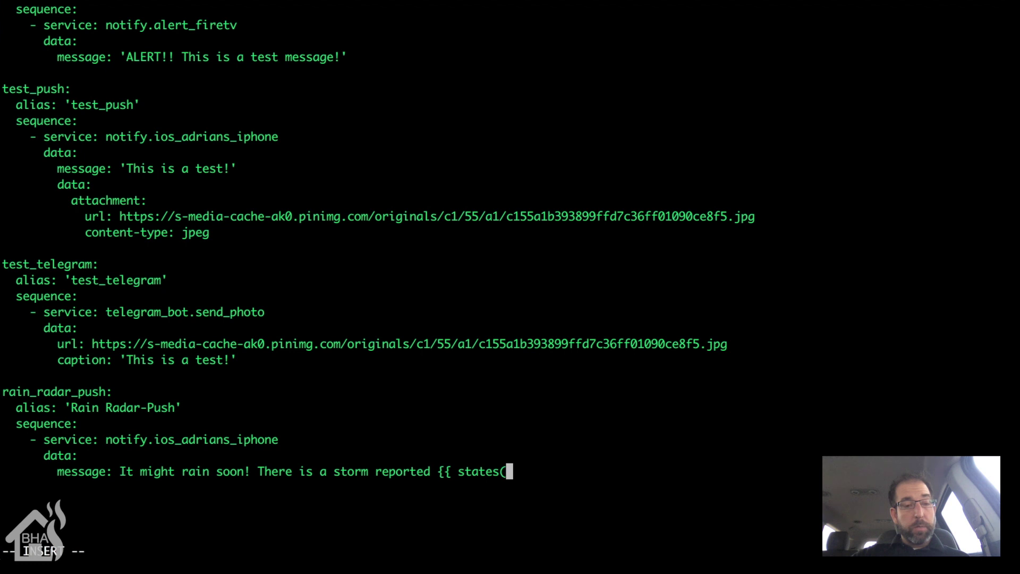
{"action": "type", "text": "\""}
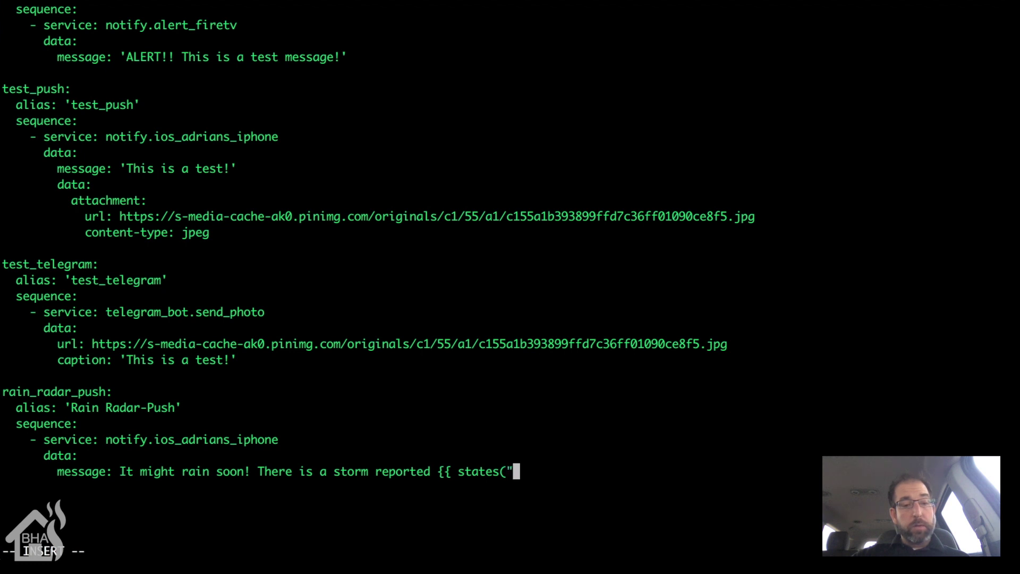
{"action": "type", "text": "sensor"}
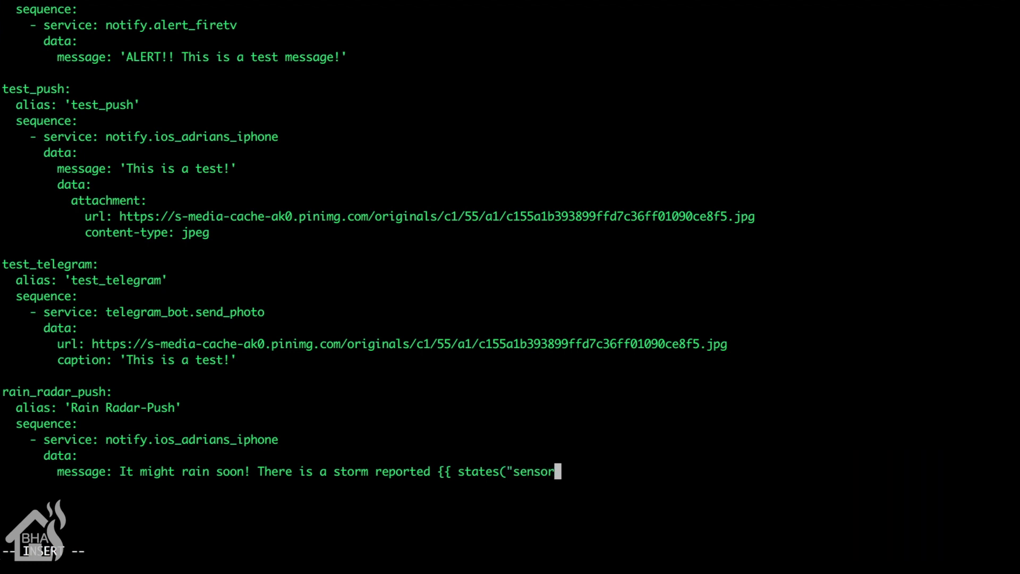
{"action": "type", "text": ".dark_"}
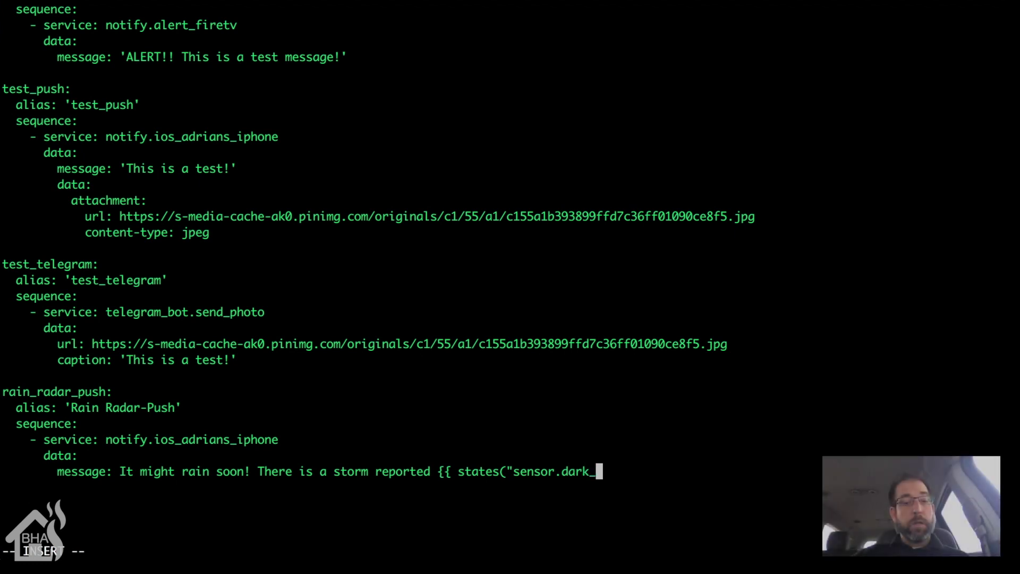
{"action": "type", "text": "sky_"}
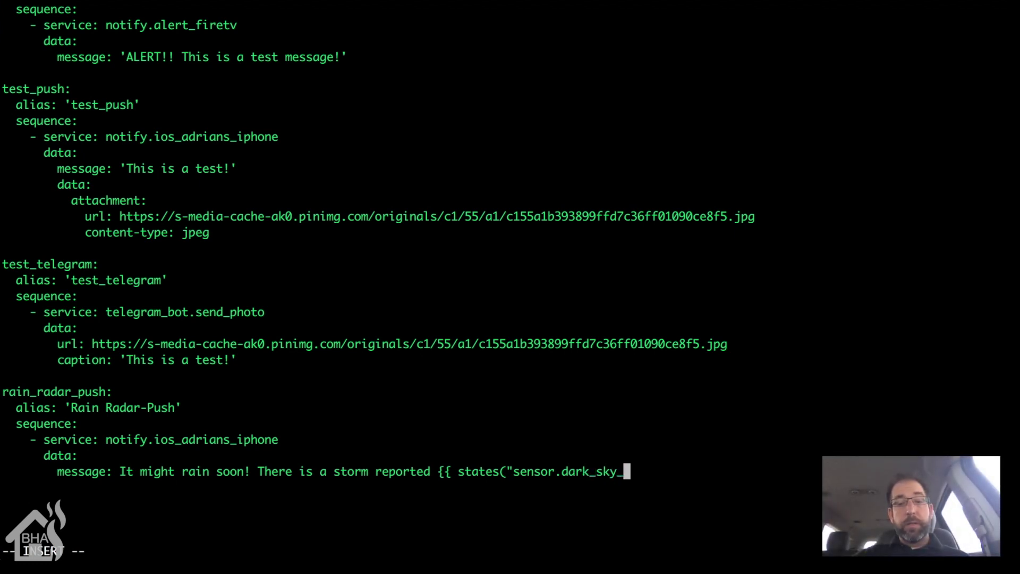
{"action": "type", "text": "nearest"}
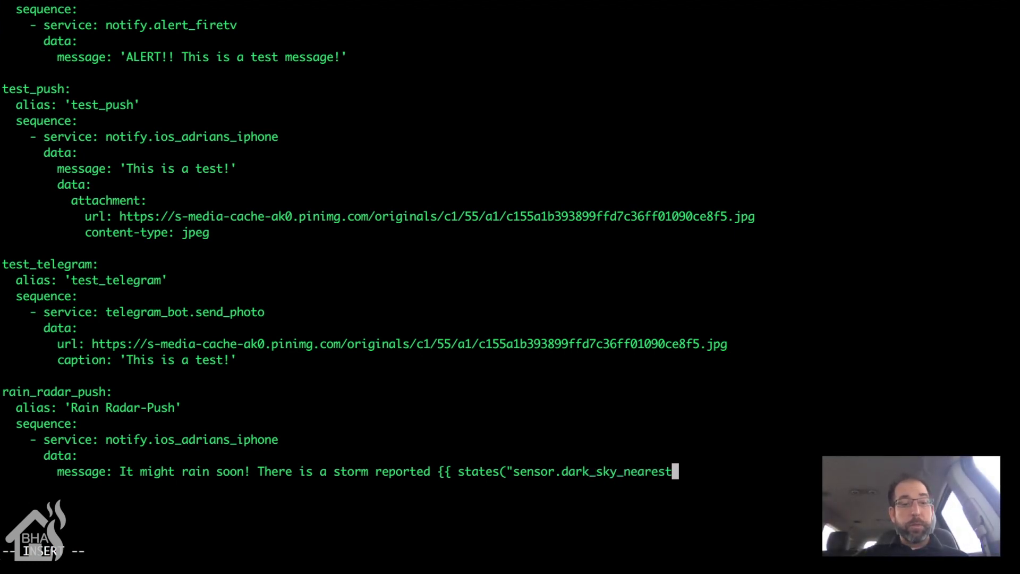
{"action": "type", "text": "_storm_"}
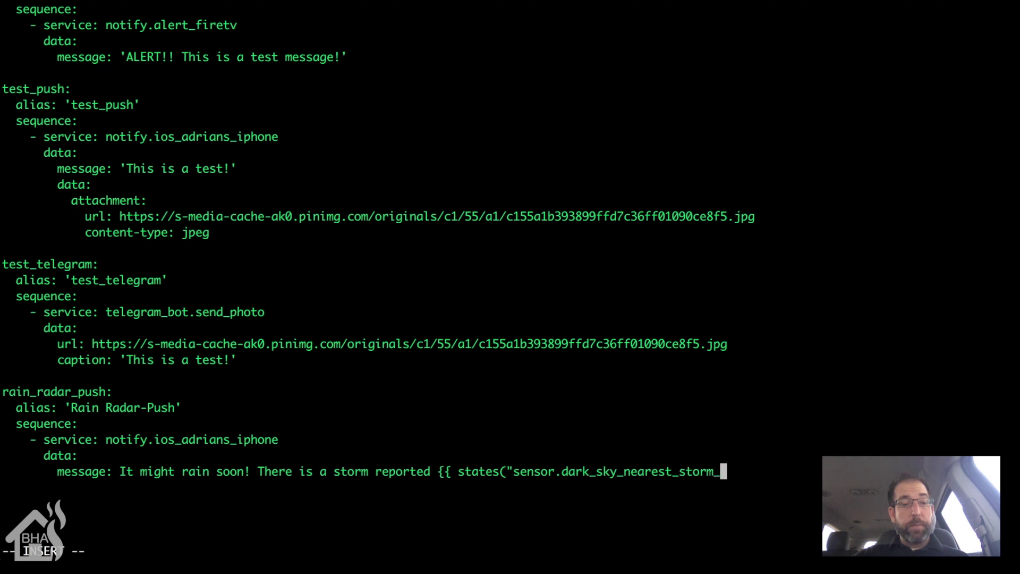
{"action": "type", "text": "distance"}
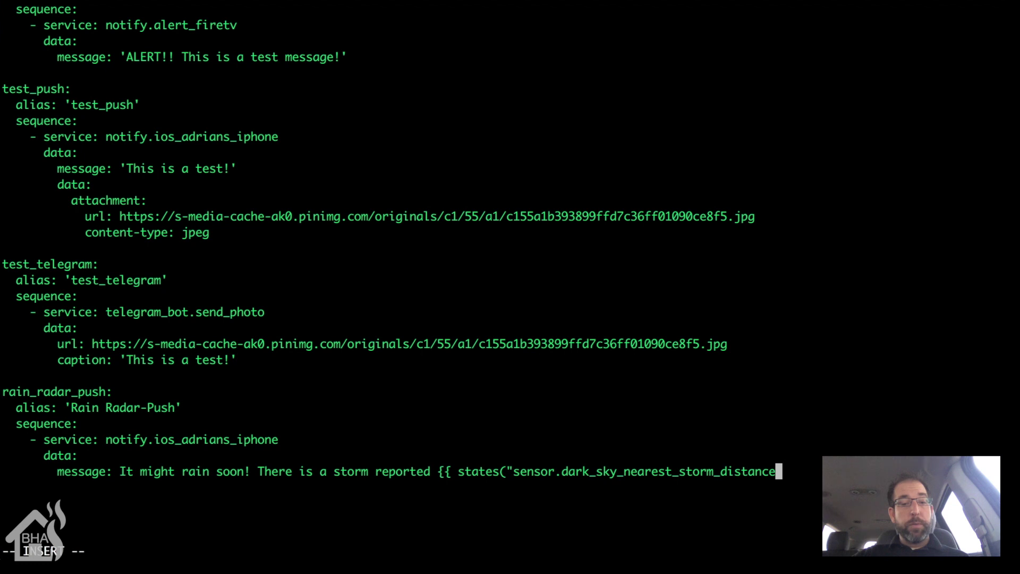
{"action": "type", "text": "\") }}"}
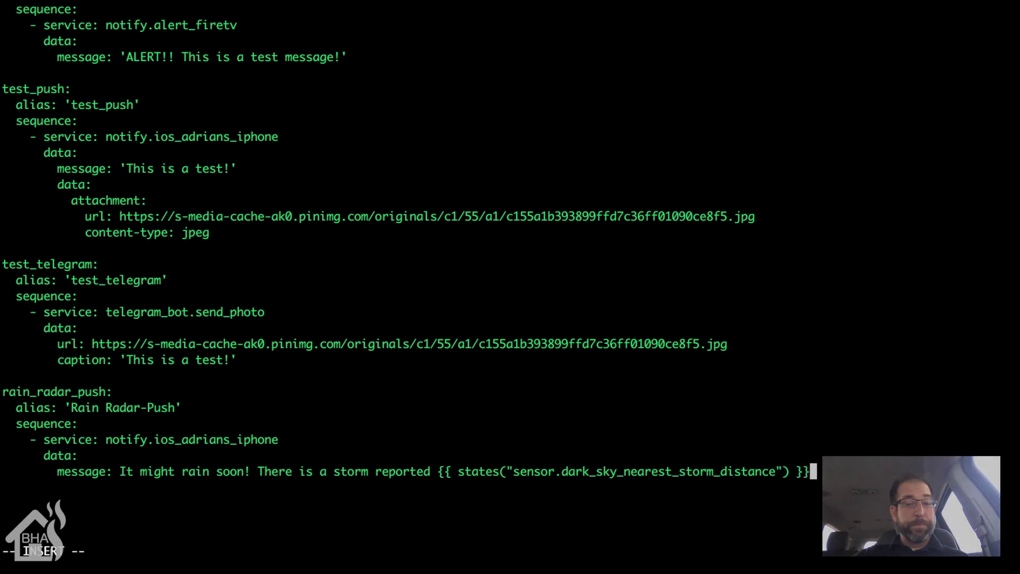
Step: Finish the rain_radar_push message with the text mile(s) away! after the storm distance template
{"action": "type", "text": " mile"}
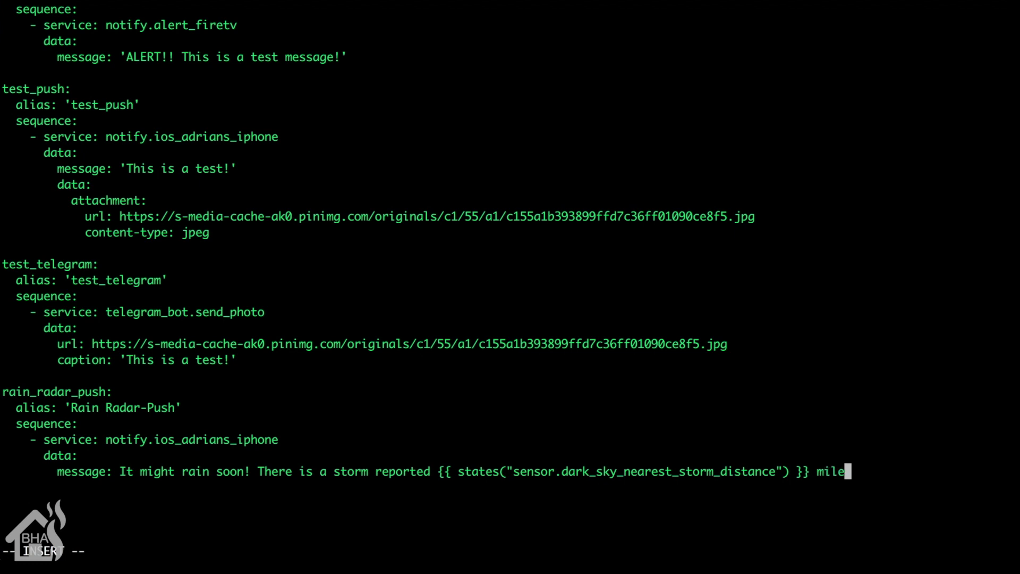
{"action": "type", "text": "(s) away"}
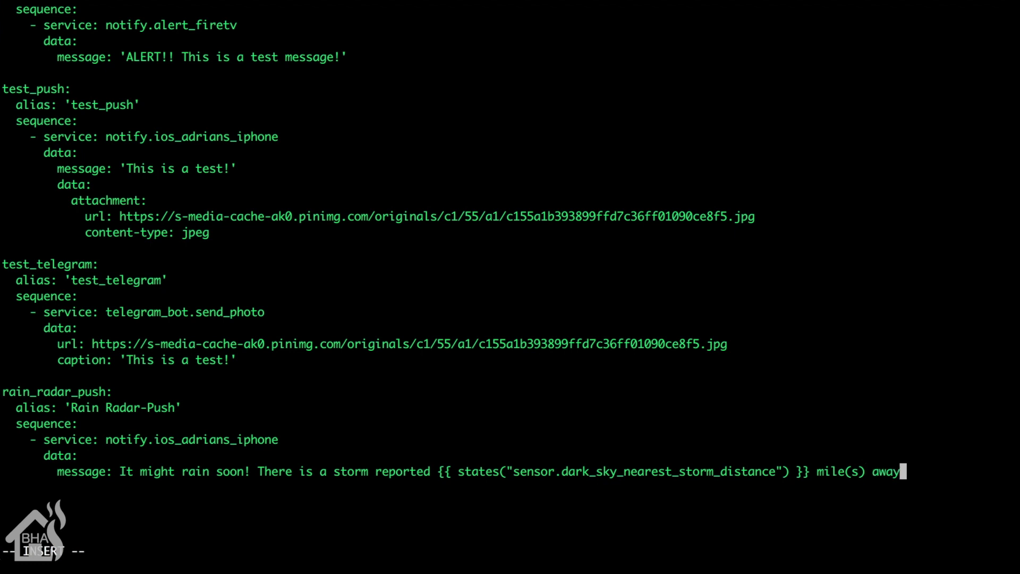
{"action": "type", "text": "!"}
Step: Add a nested data: block aligned with the message line, containing an indented attachment: key
{"action": "key", "text": "Return"}
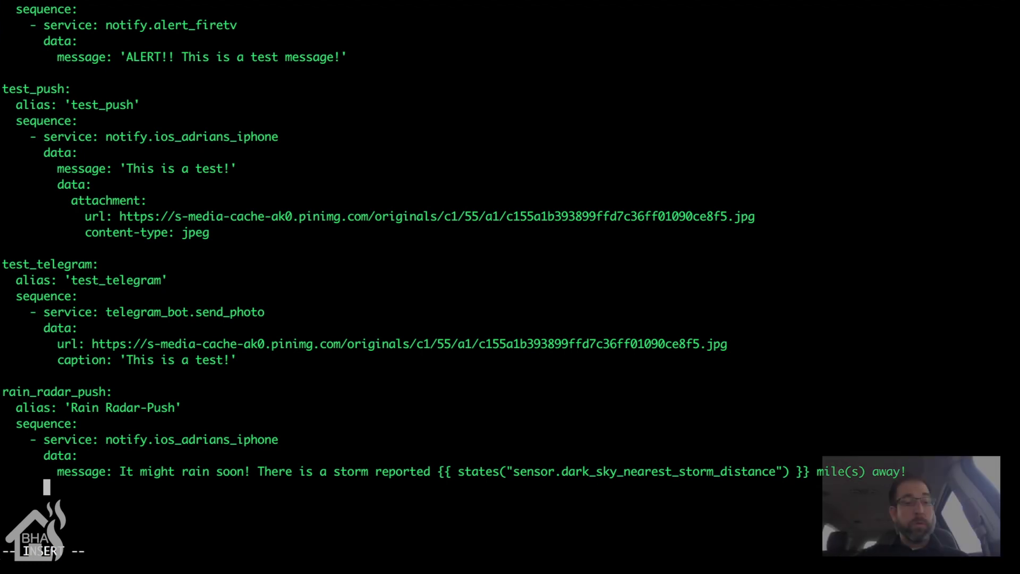
{"action": "type", "text": "data"}
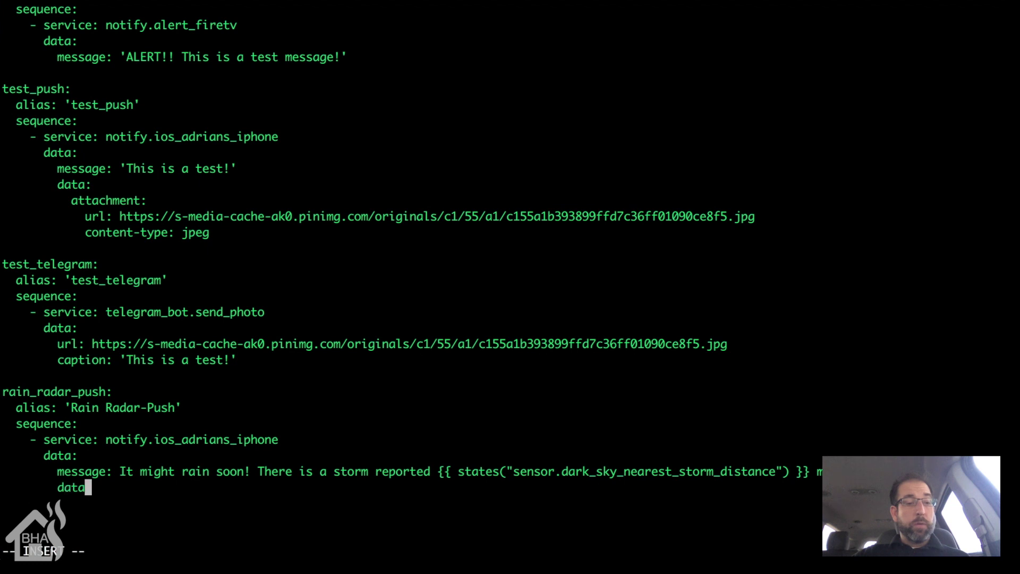
{"action": "type", "text": ":"}
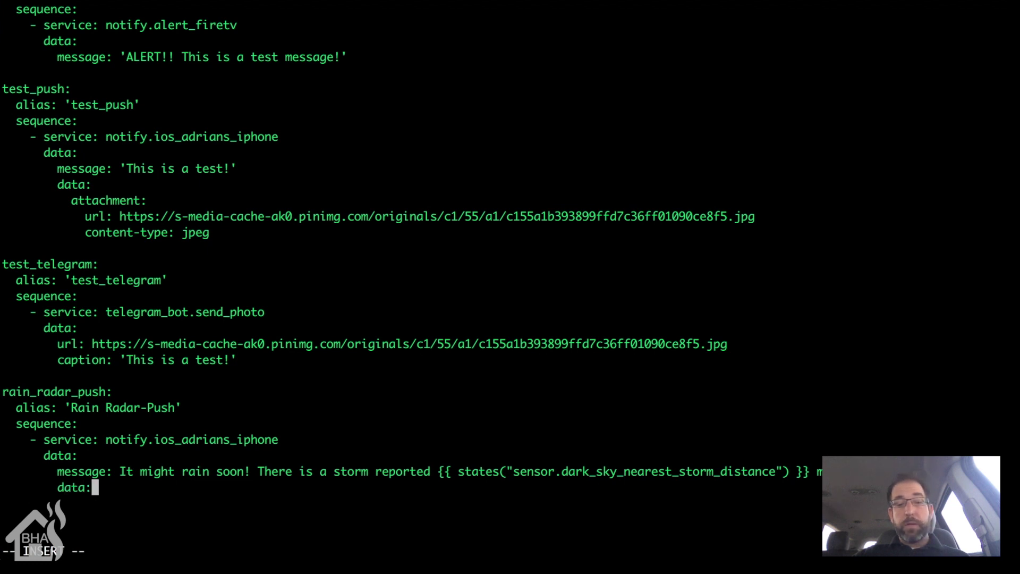
{"action": "key", "text": "Return"}
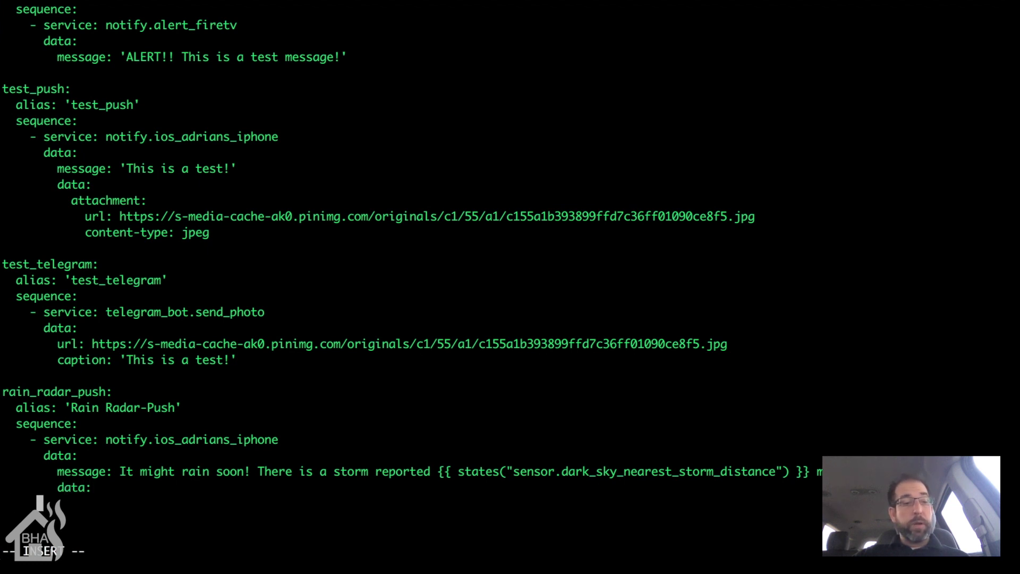
{"action": "type", "text": "attachme"}
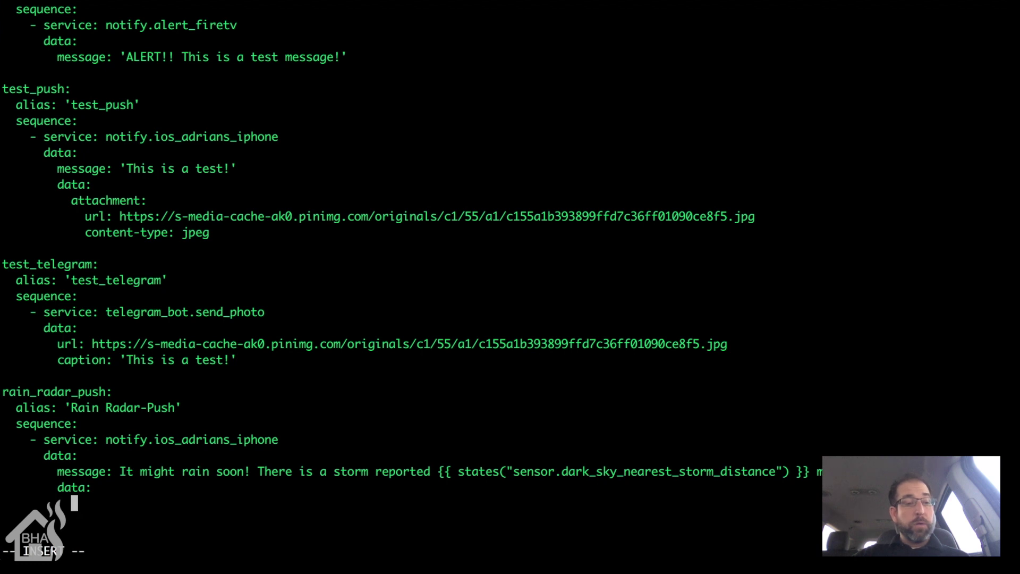
{"action": "type", "text": "nt:"}
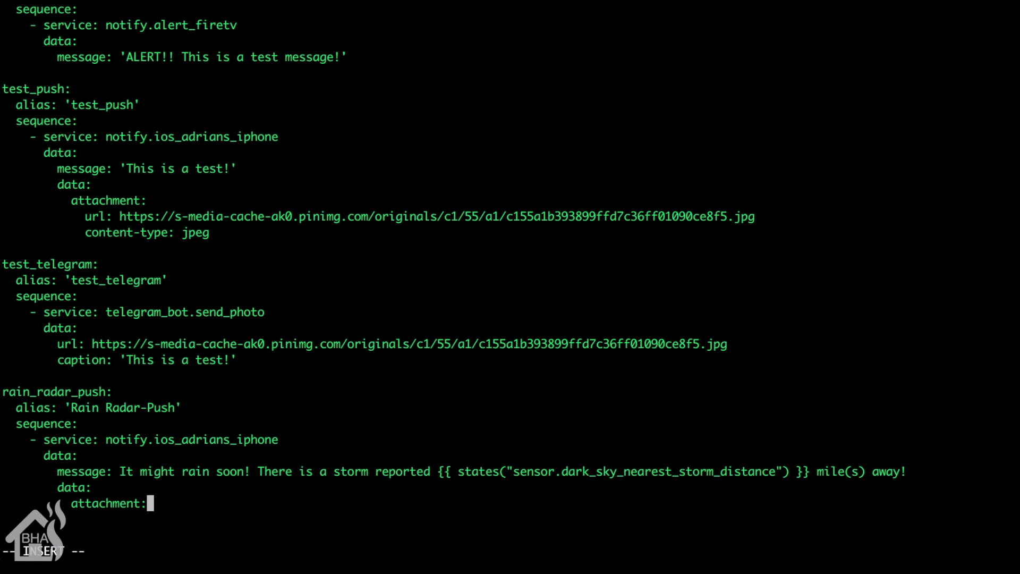
{"action": "key", "text": "Return"}
{"action": "type", "text": "url"}
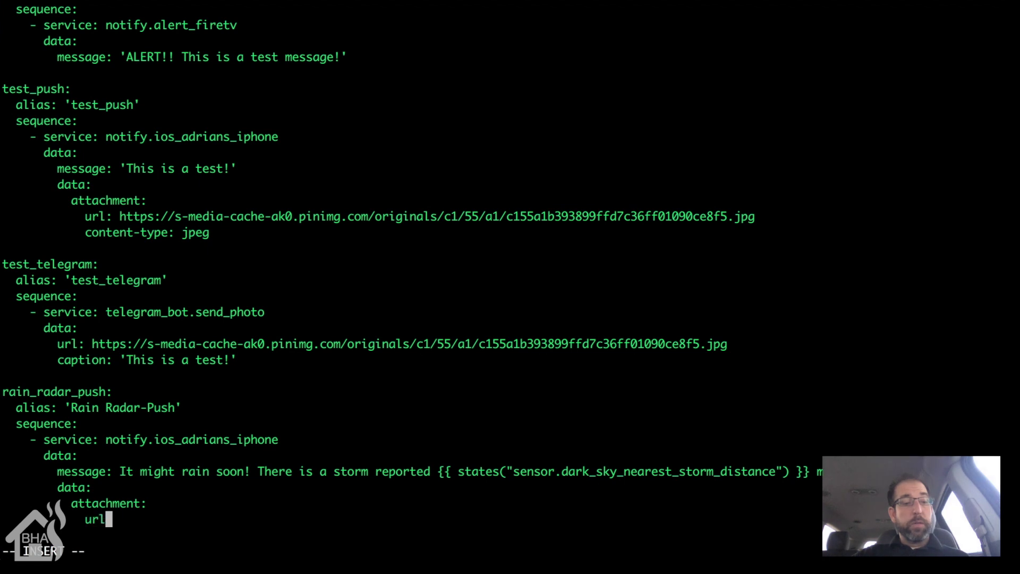
{"action": "type", "text": ":"}
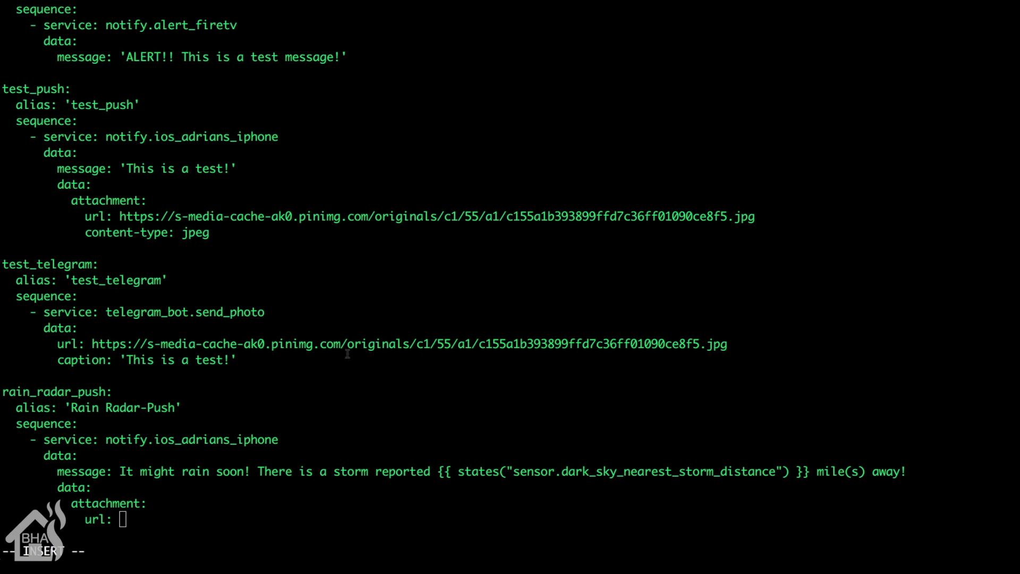
{"action": "left_click", "coordinate": [333, 383]}
{"action": "type", "text": "http://radblast.wunderground.com/cgi-bin/radar/WUNIDS_map?station=GRK&brand=wui&num=6&delay=15&type=N0R&frame=0&scale=0.25&noclutter=0&showstorms=0&mapx=400&mapy=240&centerx=316&centery=632&transx=-84&transy=392&showlabels=1&severe=0&rainsnow=0&lightning=0&smooth=0&rand=25051778&lat=0&lon=0&label=you"}
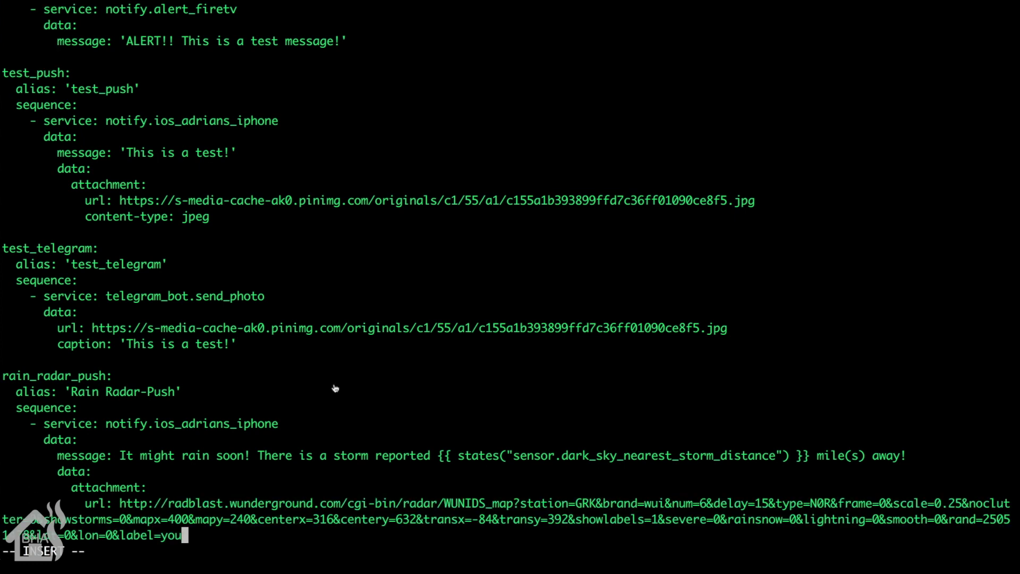
Step: Add content-type: gif below the radar image URL in the rain_radar_push attachment
{"action": "key", "text": "Return"}
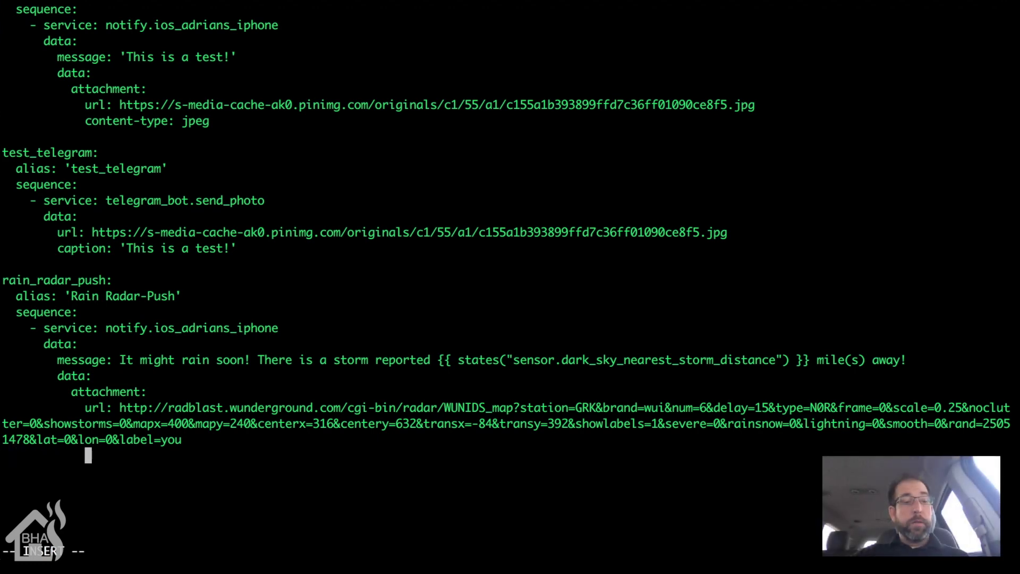
{"action": "type", "text": "con"}
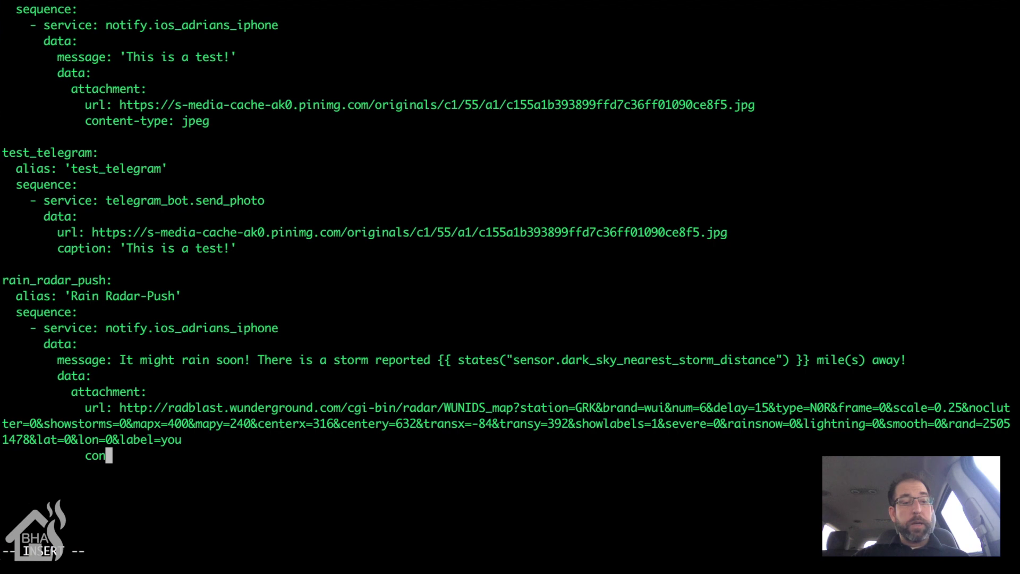
{"action": "type", "text": "tent0t"}
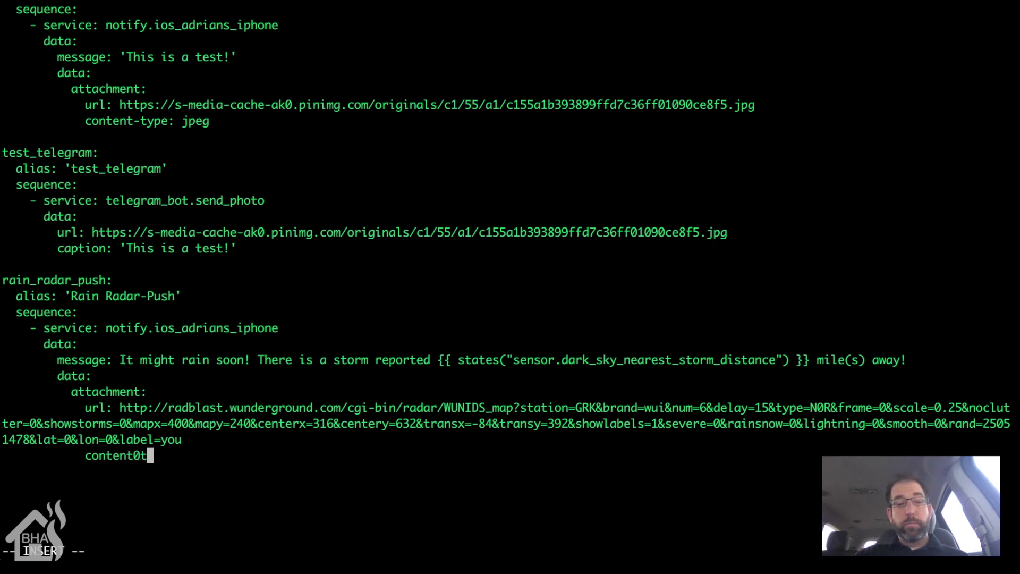
{"action": "key", "text": "BackSpace"}
{"action": "key", "text": "BackSpace"}
{"action": "type", "text": "-type"}
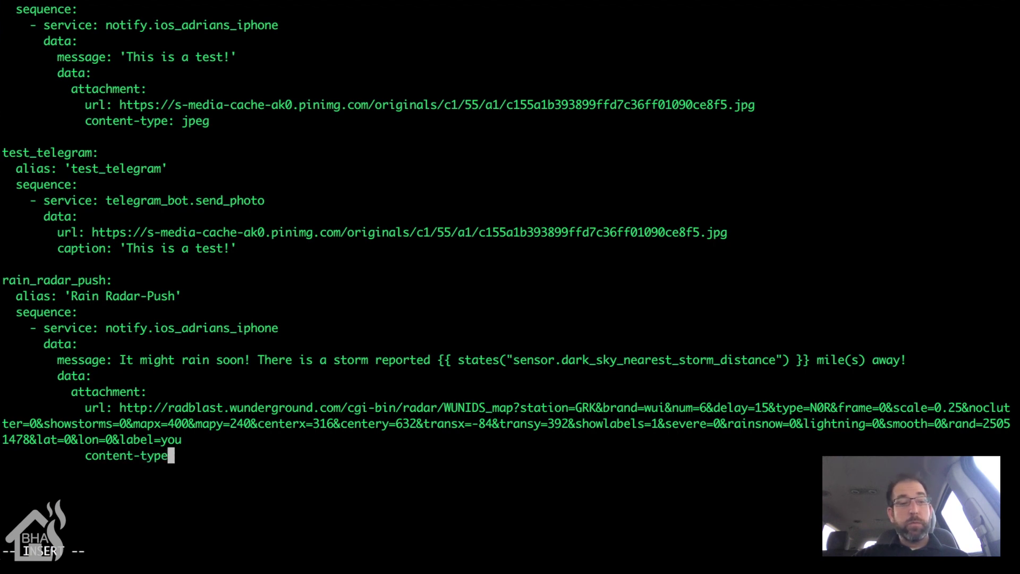
{"action": "type", "text": ": gif"}
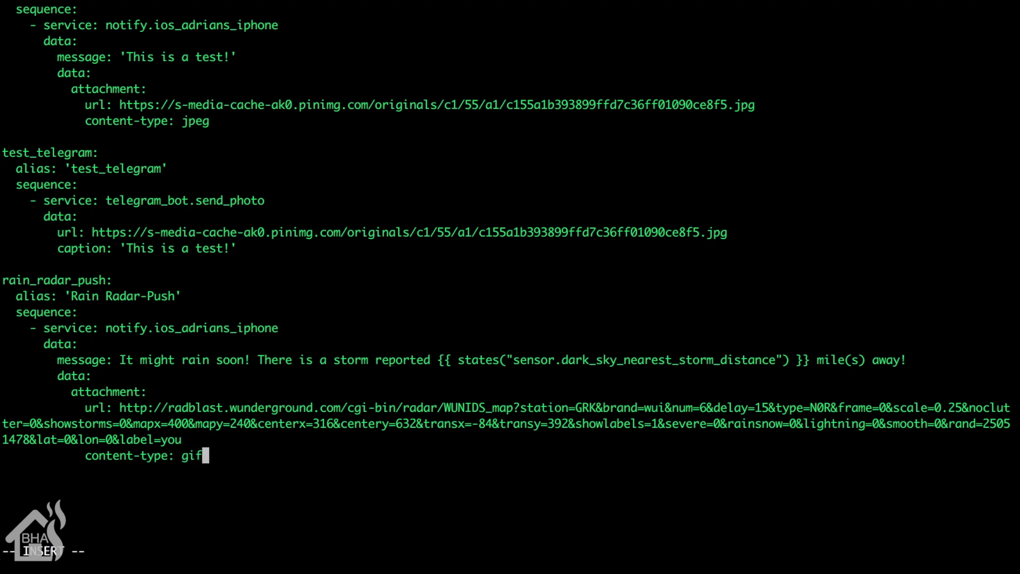
Step: Start a new script entry named rain_radar_telegram: below rain_radar_push, leaving one blank line between them
{"action": "key", "text": "Return"}
{"action": "key", "text": "Return"}
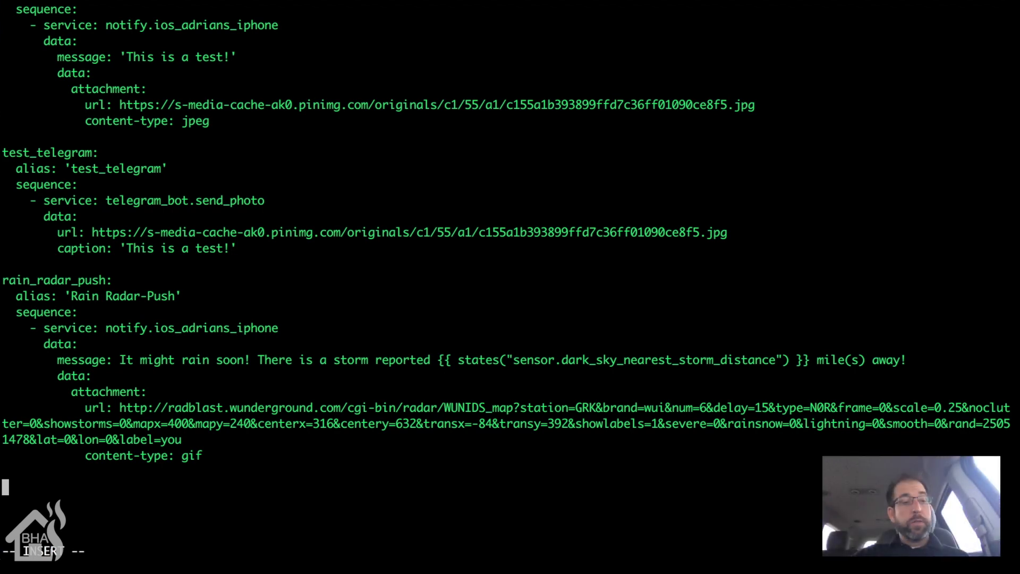
{"action": "type", "text": "r"}
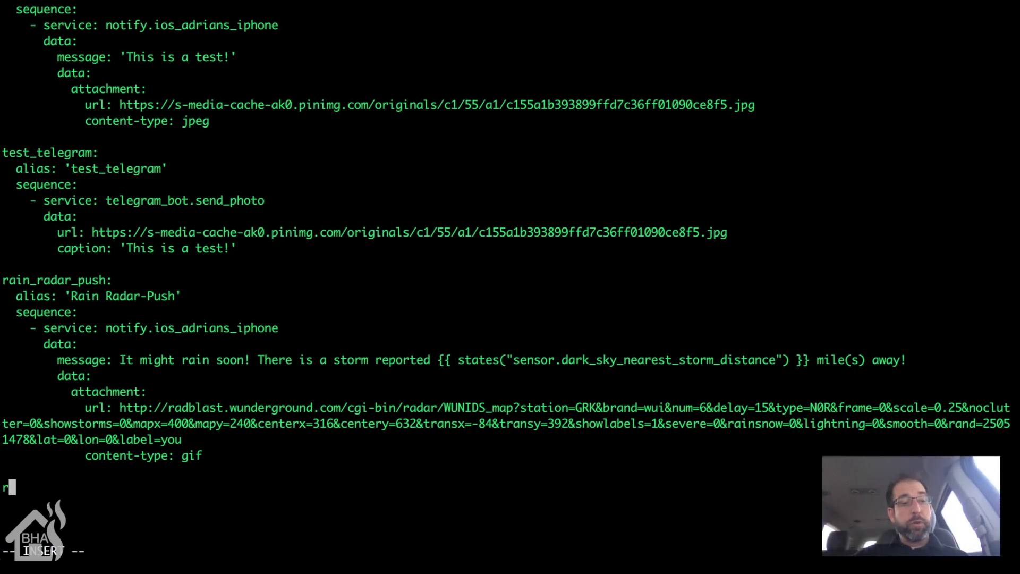
{"action": "type", "text": "ain_"}
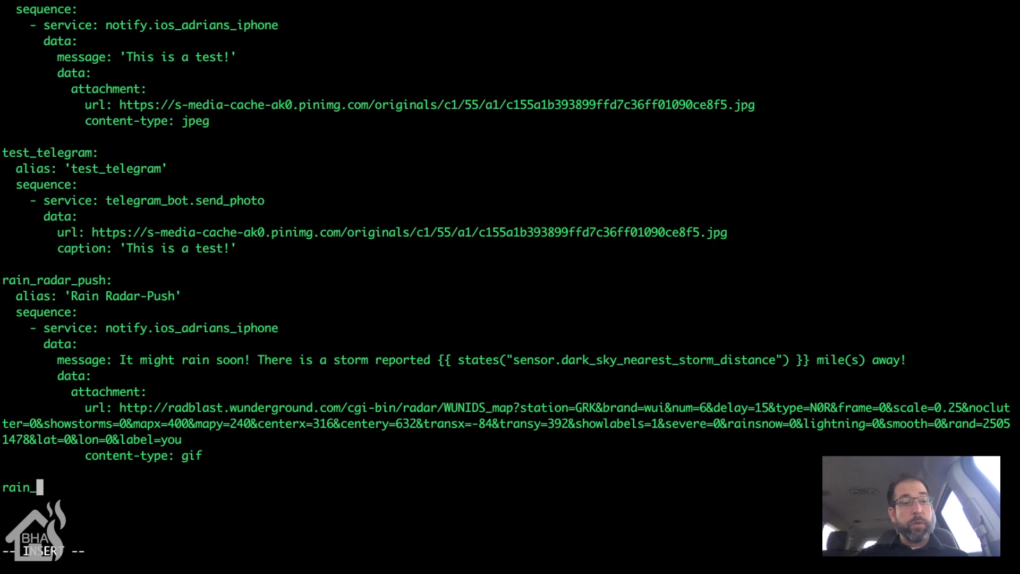
{"action": "type", "text": "radar_te"}
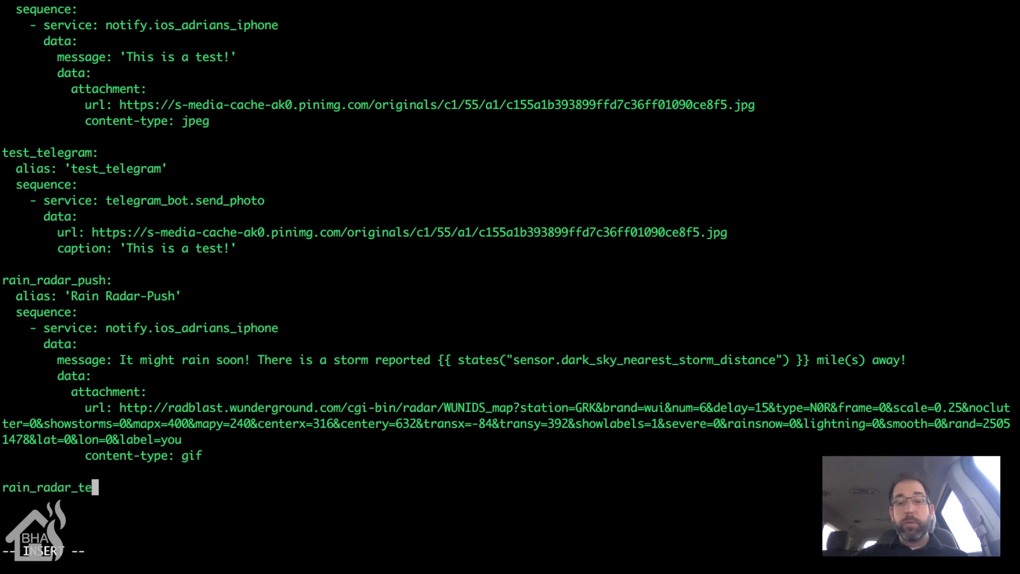
{"action": "type", "text": "legram"}
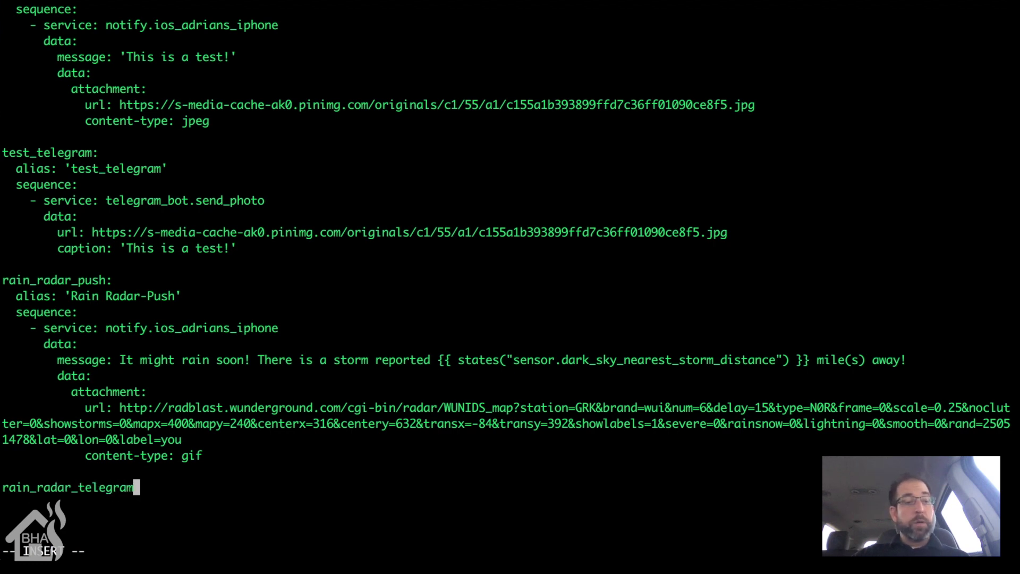
{"action": "type", "text": ":"}
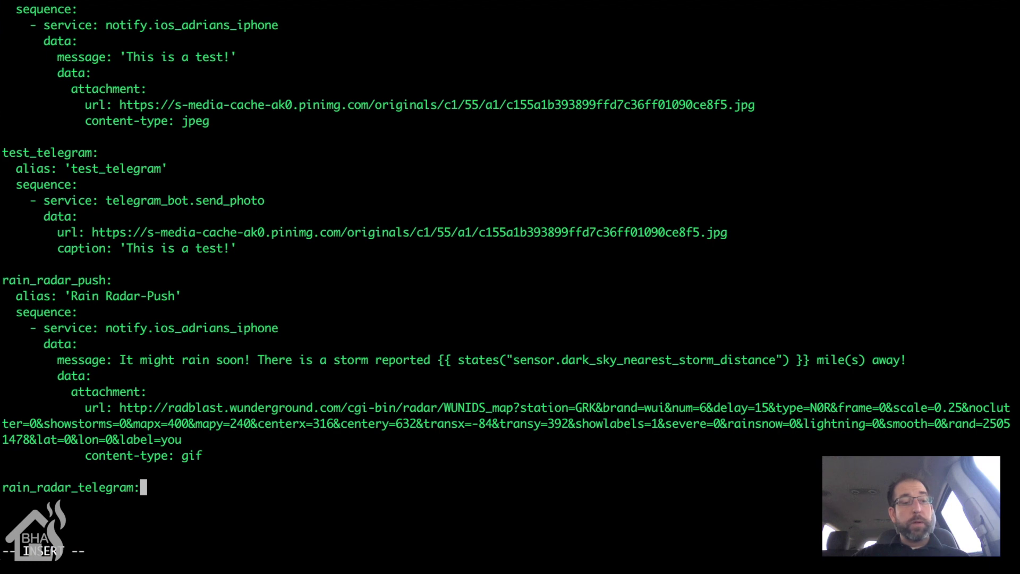
Step: Add alias: 'Rain Radar-Telegram' and a sequence: key, both indented under rain_radar_telegram
{"action": "key", "text": "Return"}
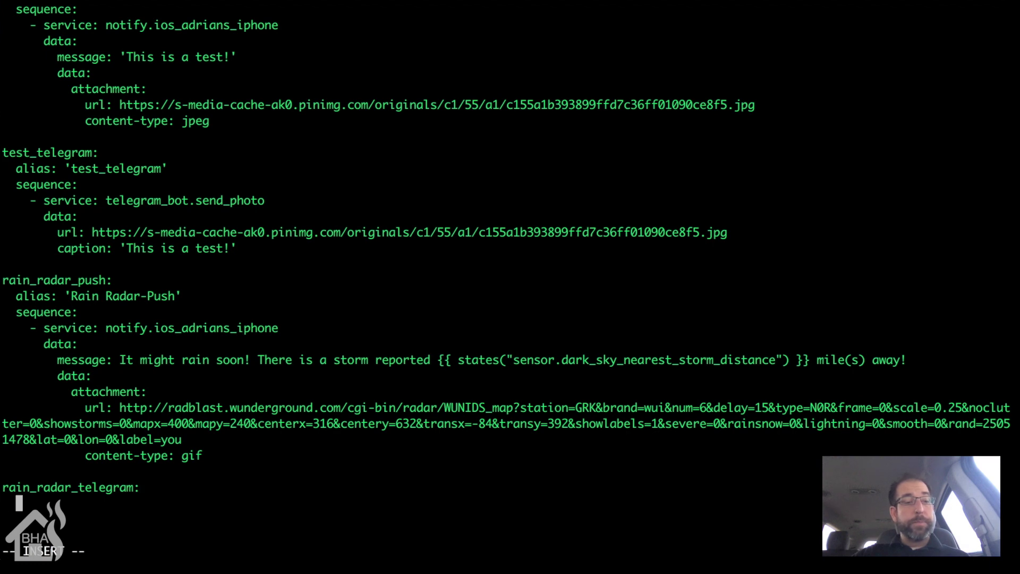
{"action": "type", "text": "alias: "}
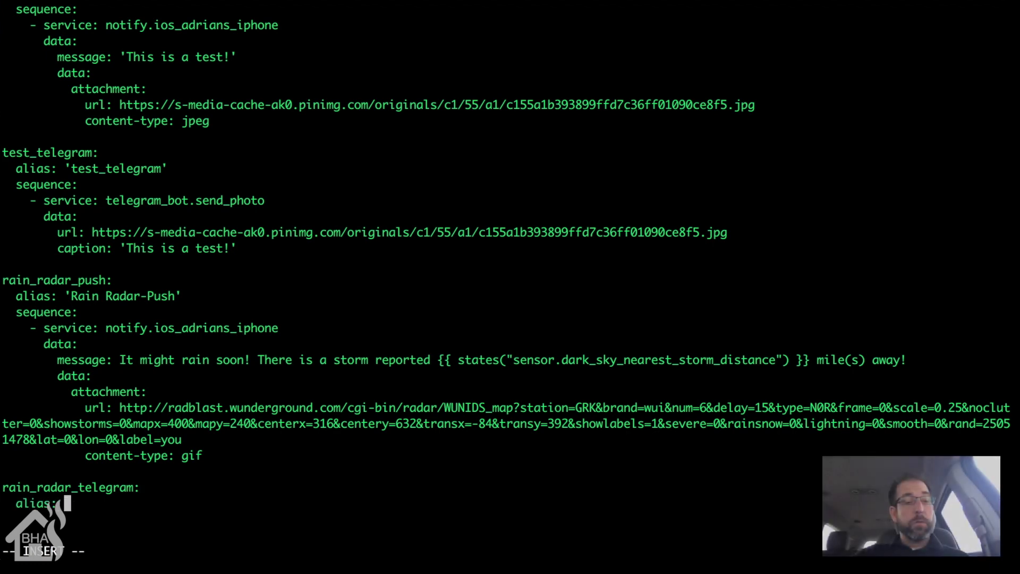
{"action": "type", "text": "'Rain R"}
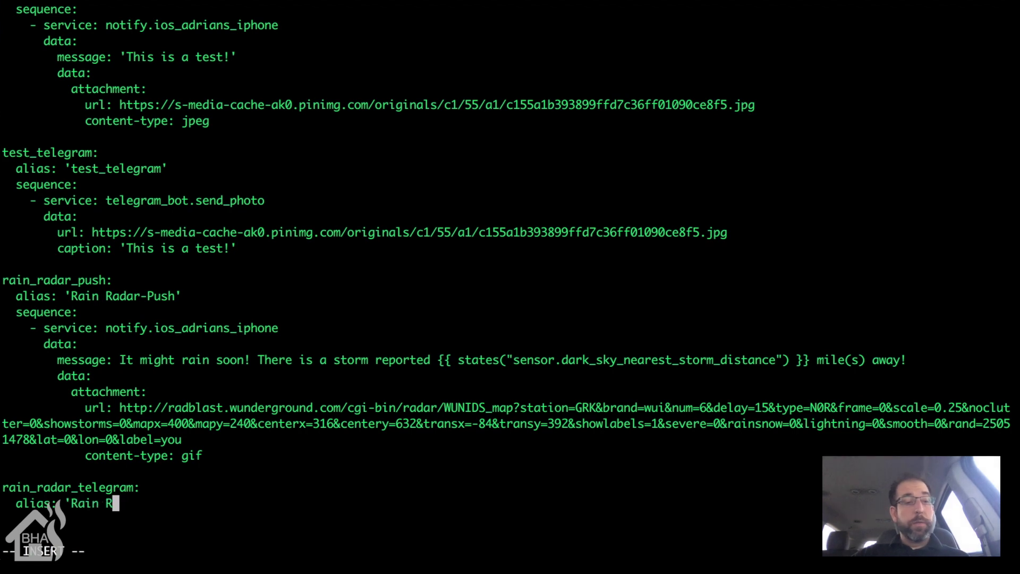
{"action": "type", "text": "adar-Telegram'"}
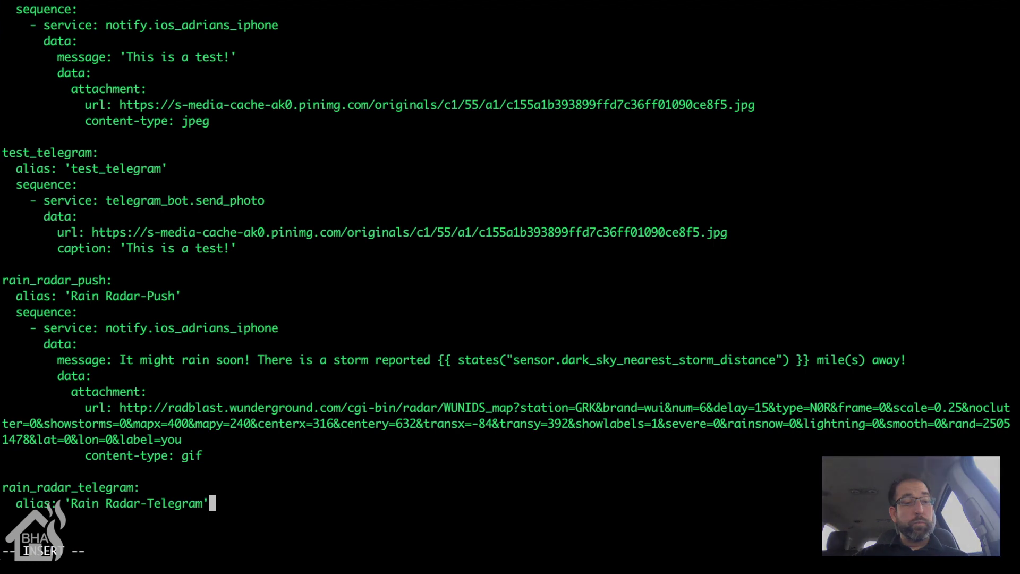
{"action": "key", "text": "Return"}
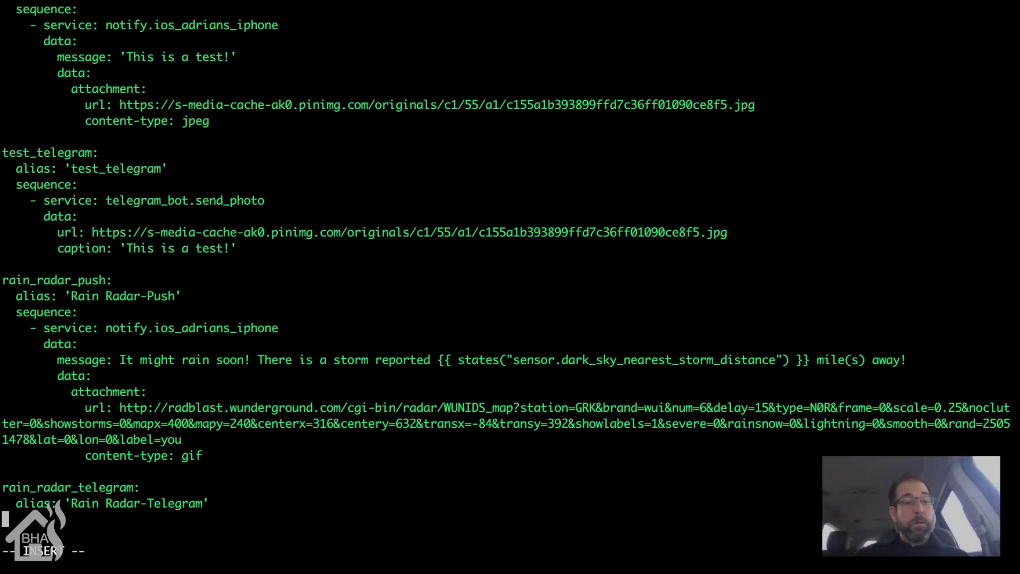
{"action": "type", "text": "se"}
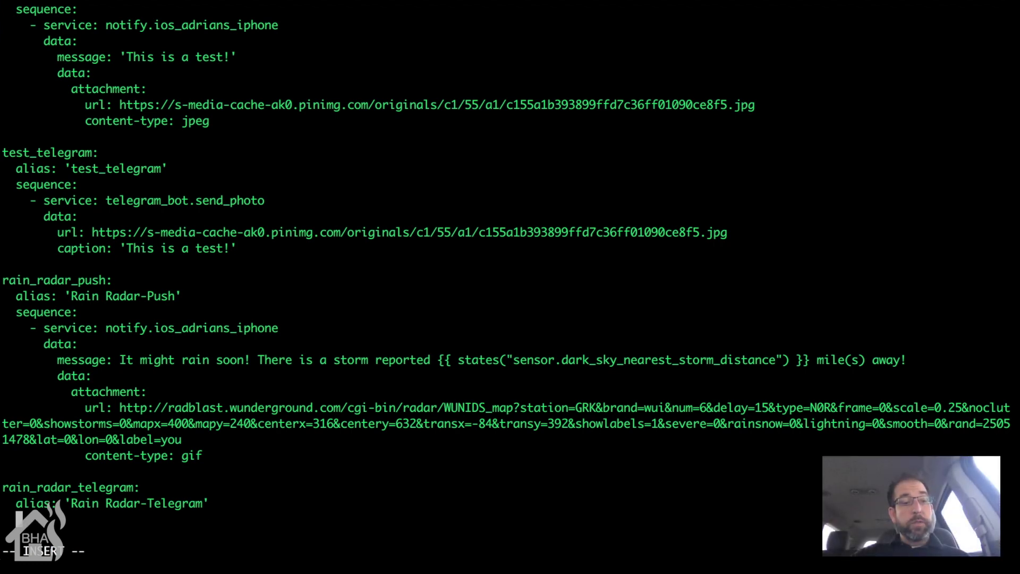
{"action": "type", "text": "quence:"}
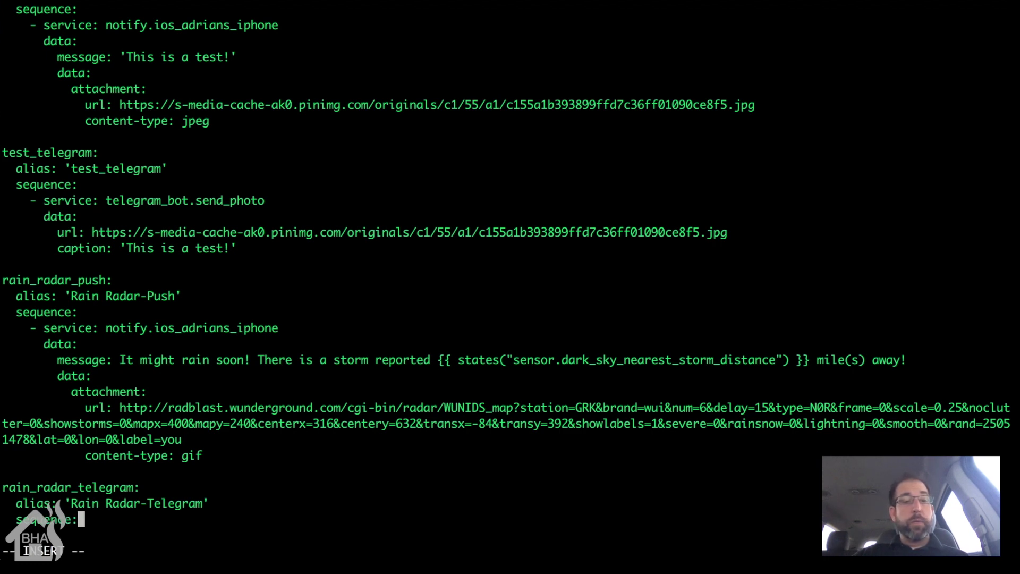
Step: Add the indented list item - service: telegram_bot.send_document under the sequence of rain_radar_telegram
{"action": "key", "text": "Return"}
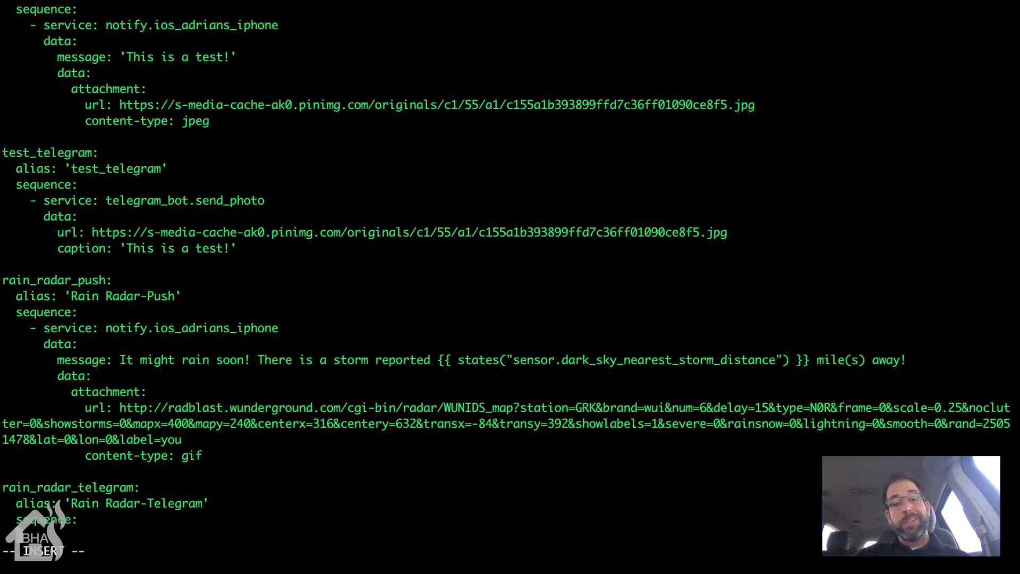
{"action": "key", "text": "Return"}
{"action": "key", "text": "Return"}
{"action": "key", "text": "Return"}
{"action": "key", "text": "Return"}
{"action": "key", "text": "Return"}
{"action": "key", "text": "BackSpace"}
{"action": "key", "text": "BackSpace"}
{"action": "key", "text": "BackSpace"}
{"action": "key", "text": "BackSpace"}
{"action": "key", "text": "BackSpace"}
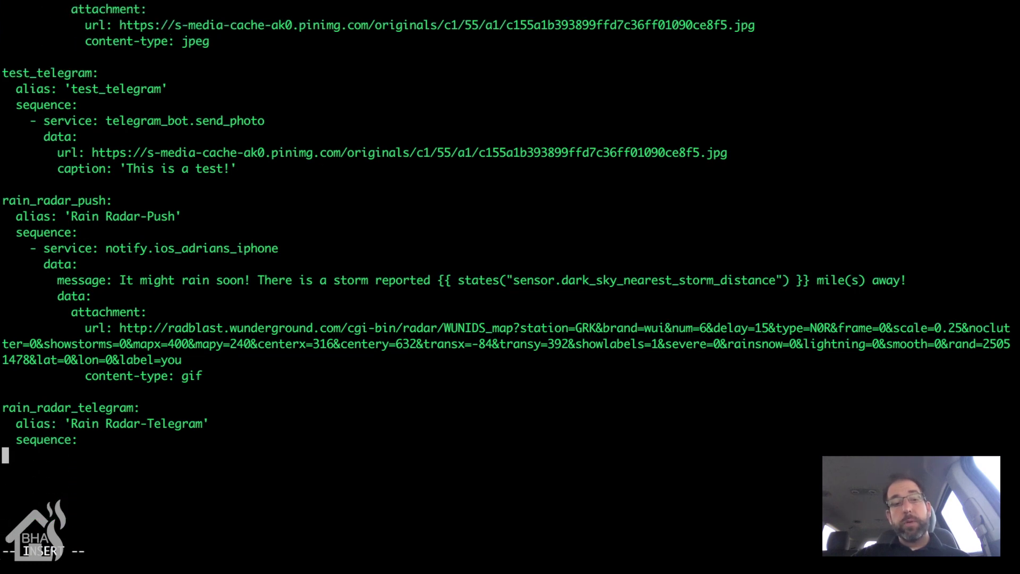
{"action": "type", "text": "- service"}
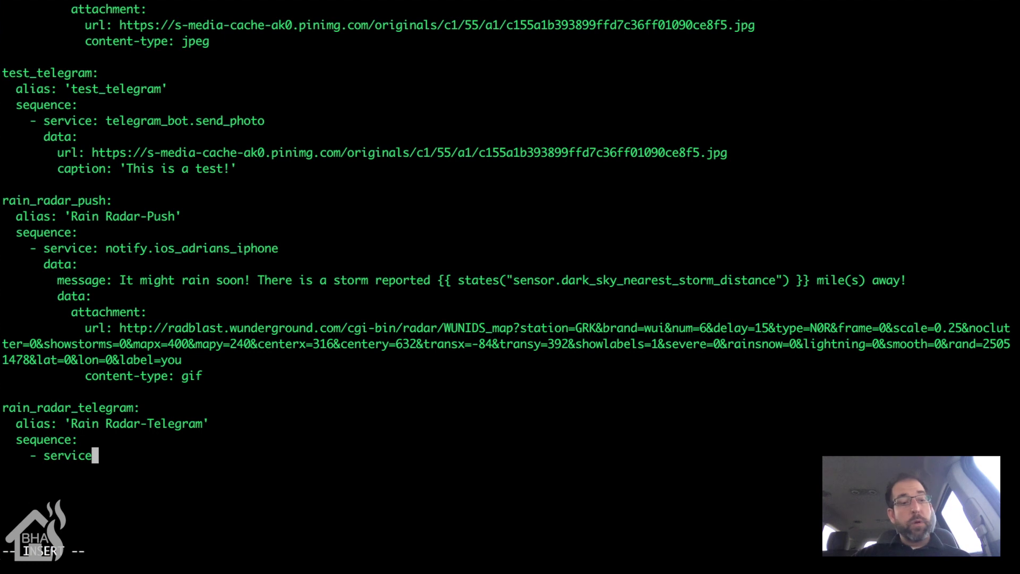
{"action": "type", "text": ":"}
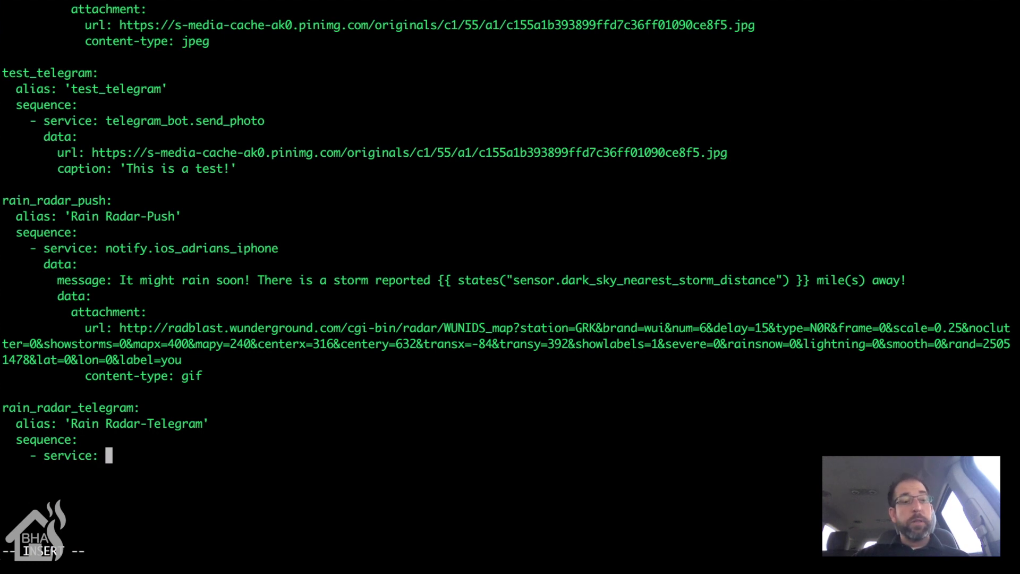
{"action": "type", "text": " tel"}
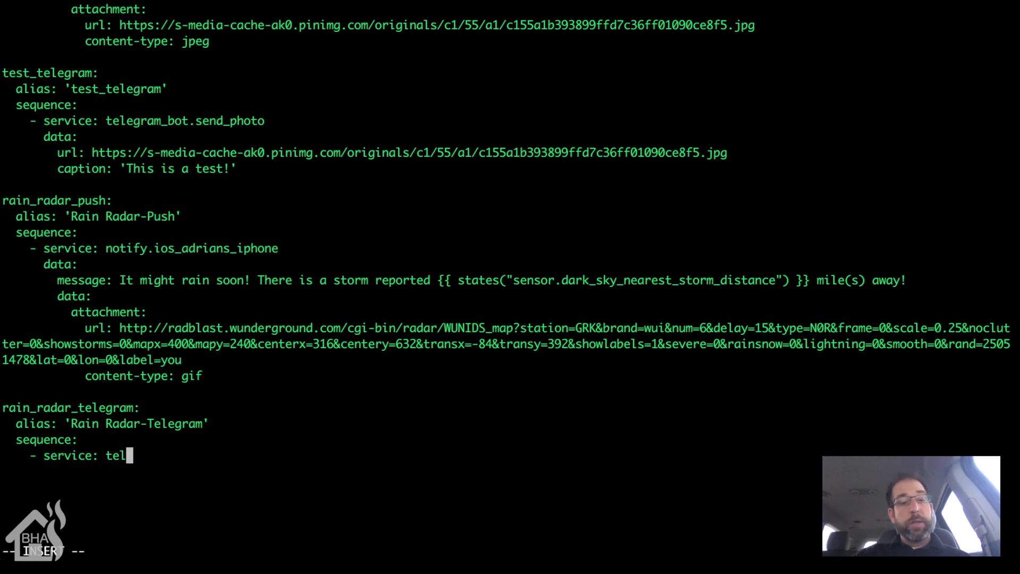
{"action": "type", "text": "egram"}
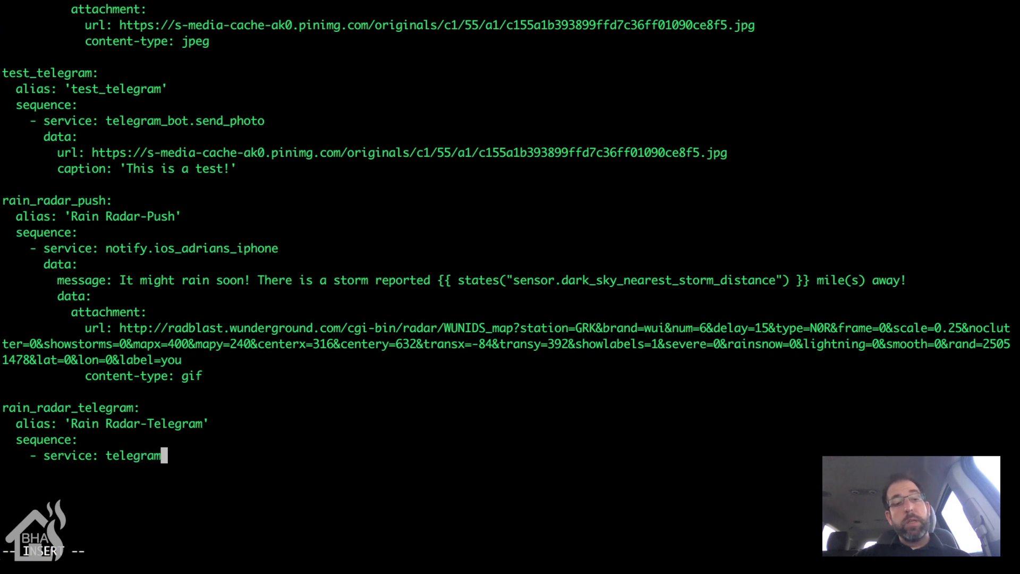
{"action": "type", "text": "_bot"}
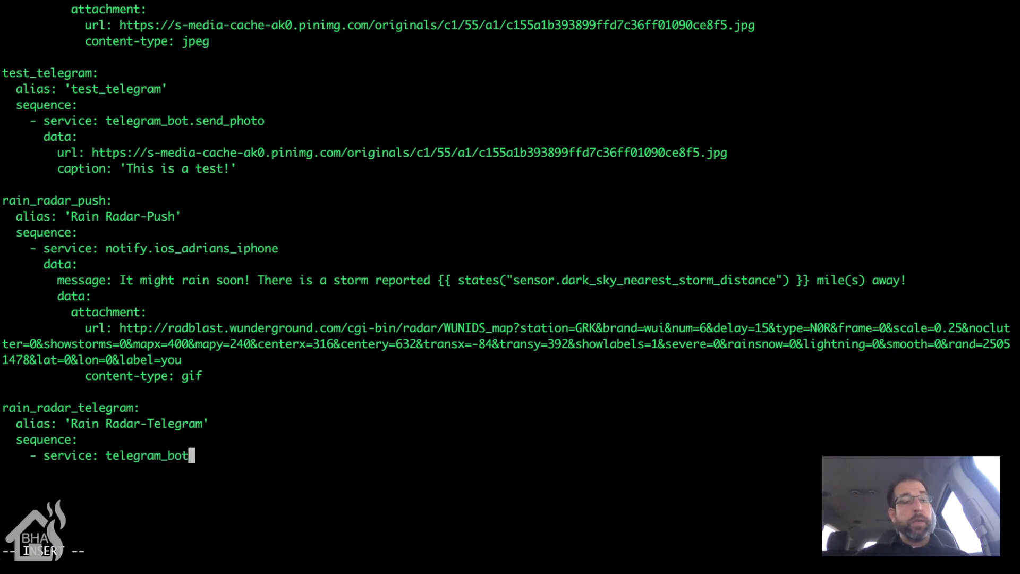
{"action": "type", "text": ".send"}
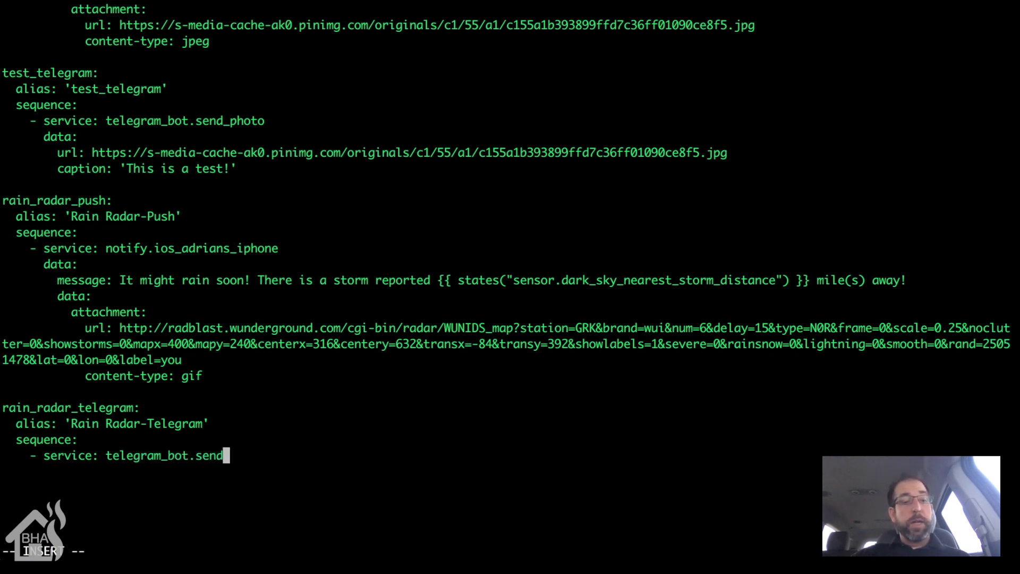
{"action": "type", "text": "_document"}
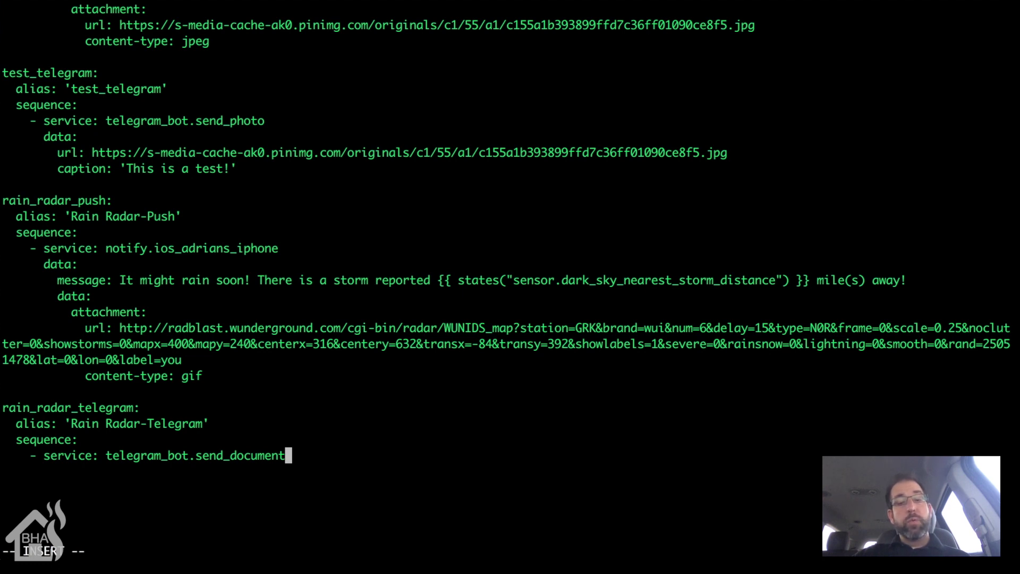
Step: Add a data: block aligned with the send_document service, containing an indented url: key
{"action": "key", "text": "Return"}
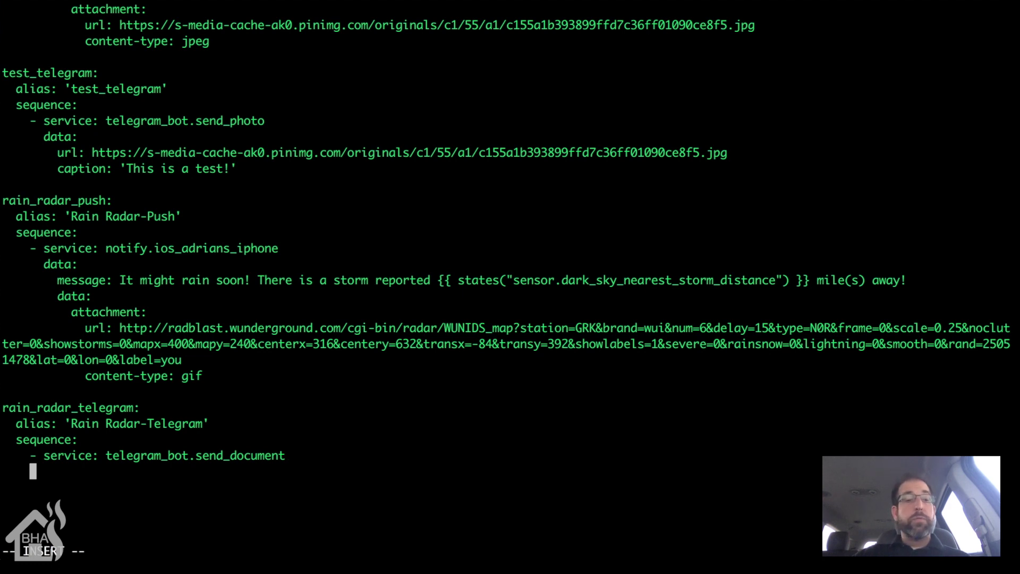
{"action": "type", "text": "data:"}
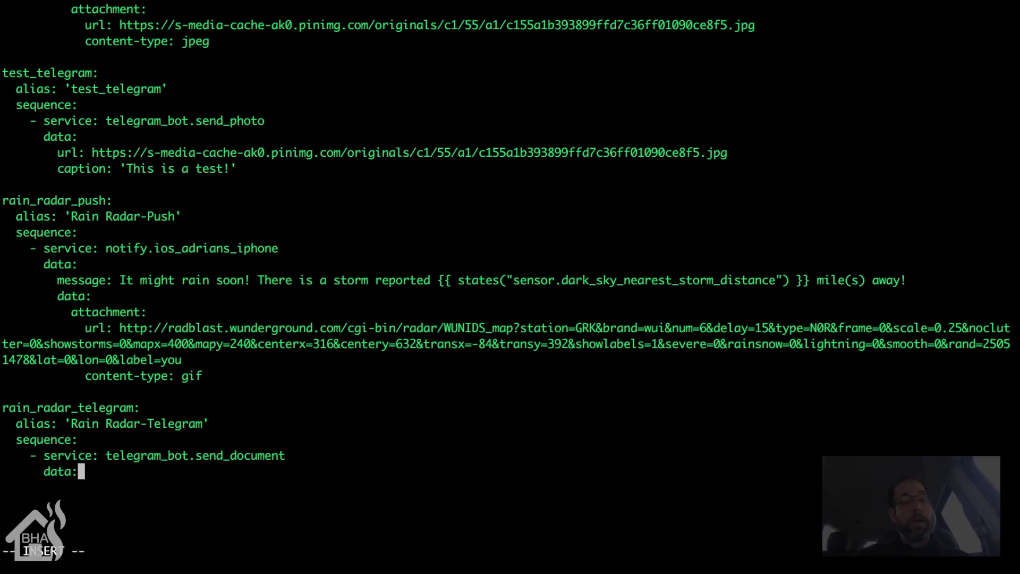
{"action": "key", "text": "Return"}
{"action": "type", "text": "url"}
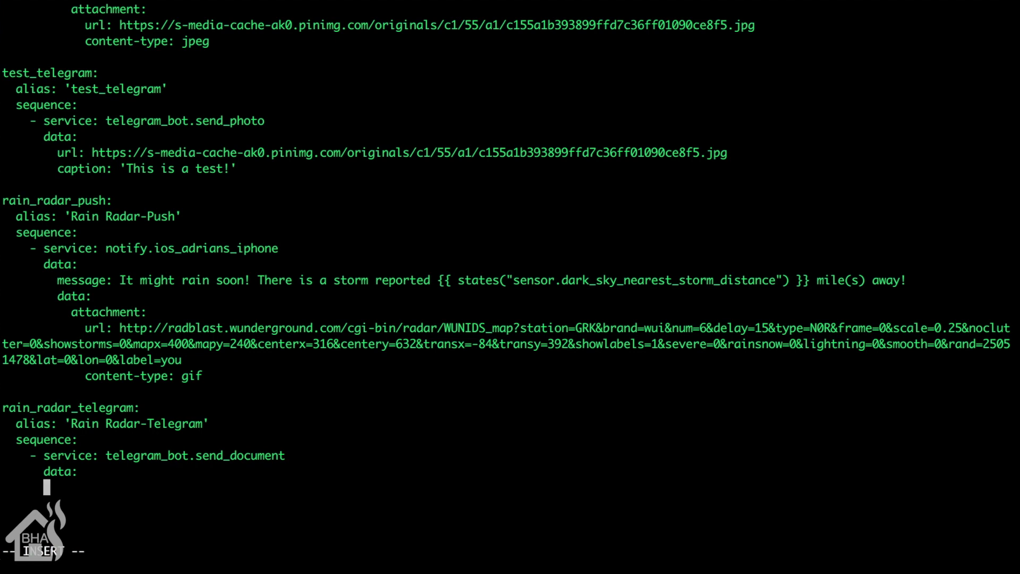
{"action": "type", "text": ":"}
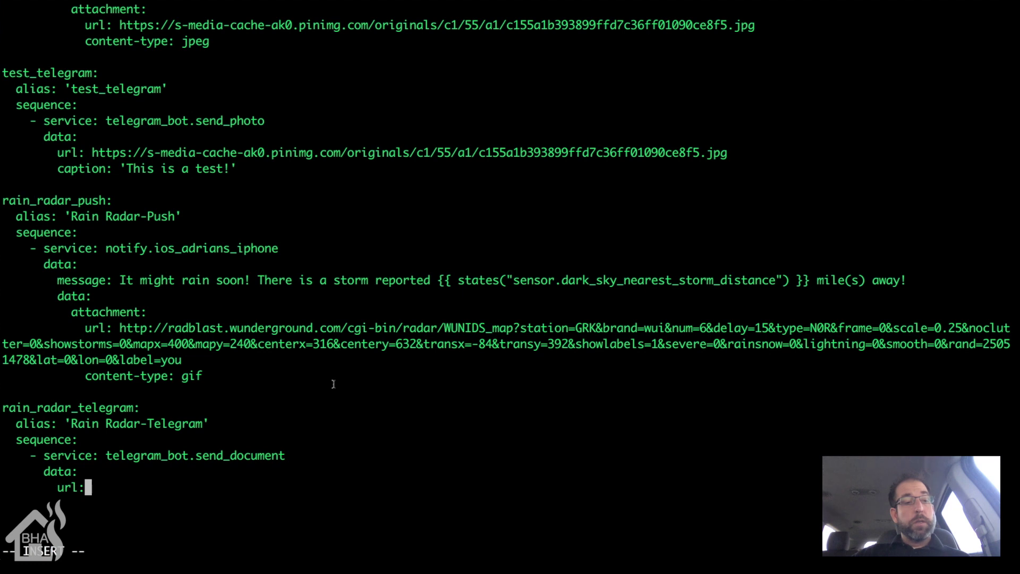
Step: Copy the radar image URL from rain_radar_push into the url: line of rain_radar_telegram, with a space after the colon
{"action": "left_click_drag", "start_coordinate": [194, 361], "coordinate": [116, 328]}
{"action": "key", "text": "super+c"}
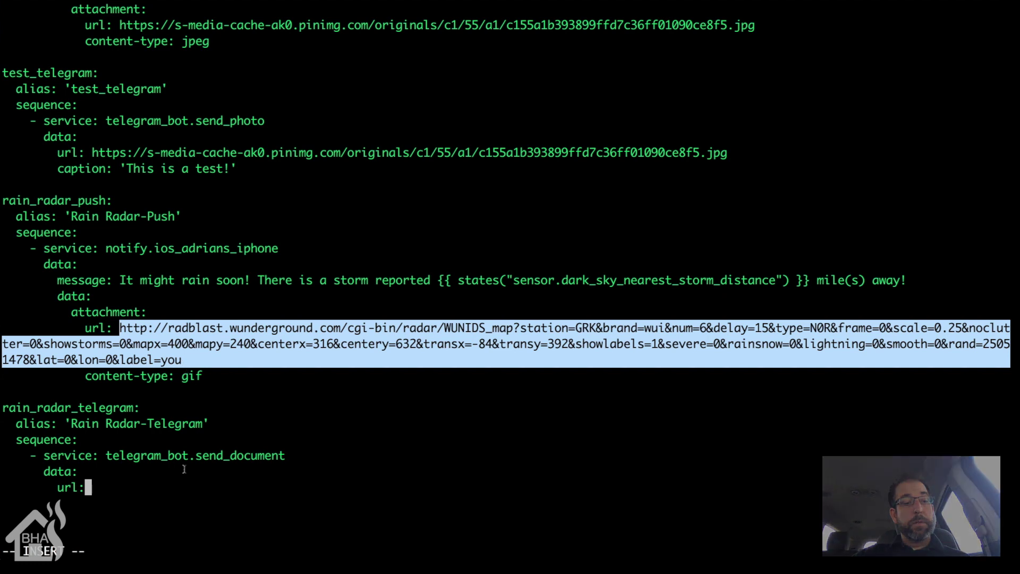
{"action": "left_click", "coordinate": [151, 478]}
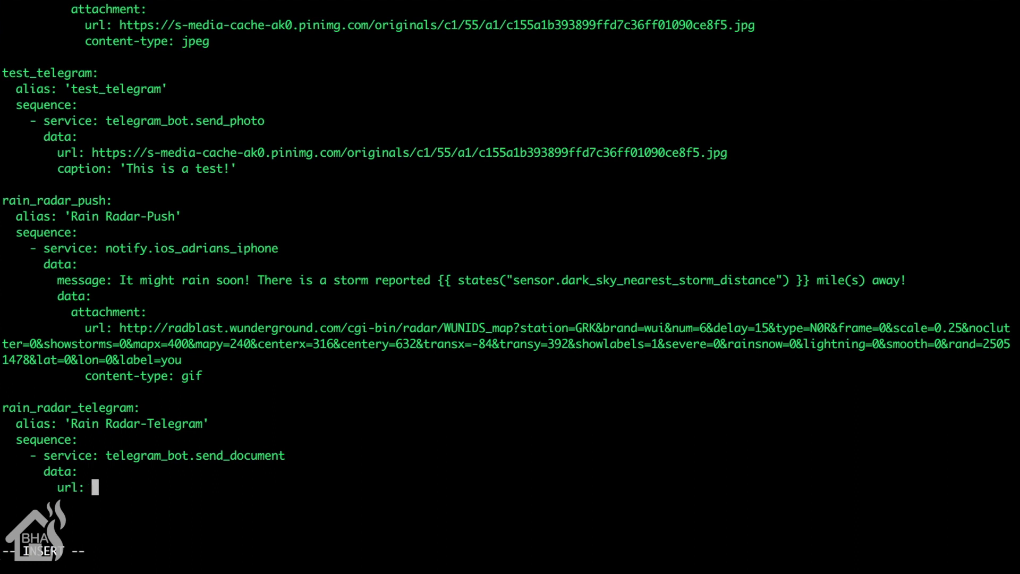
{"action": "key", "text": "super+v"}
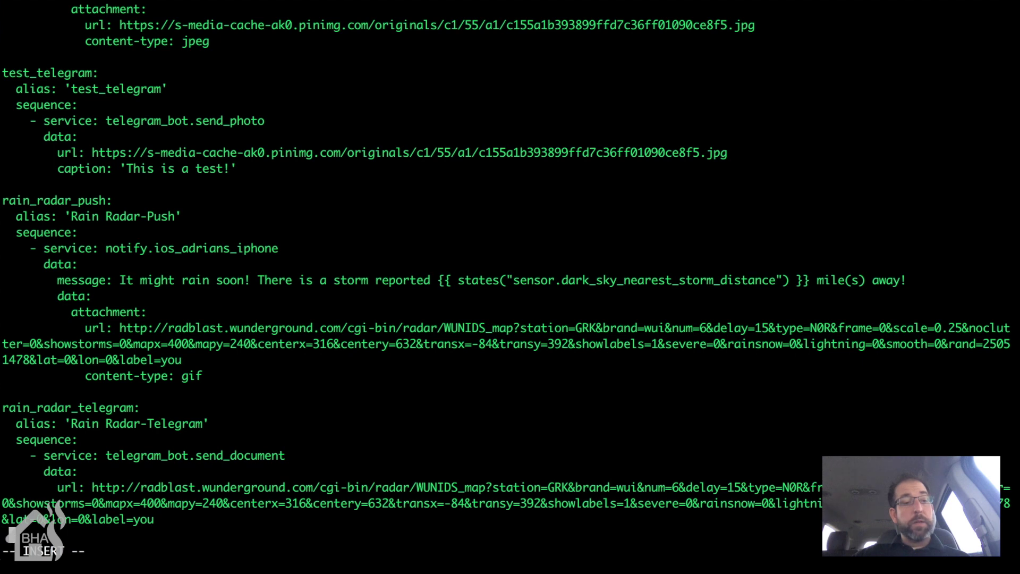
Step: Add a caption: line aligned with the Telegram url:, reusing the rain_radar_push storm message, and return to the shell
{"action": "key", "text": "Return"}
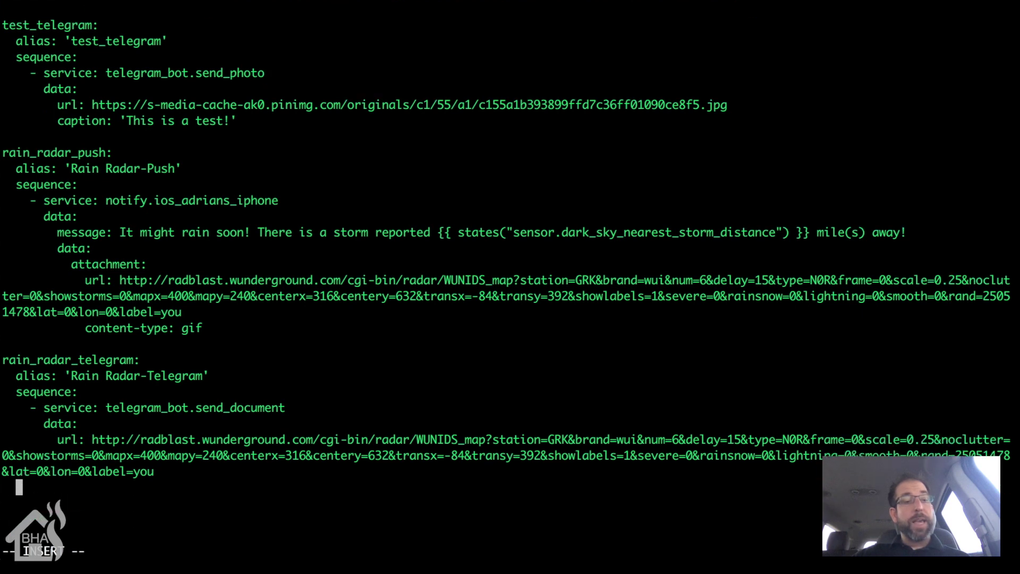
{"action": "type", "text": "caption:"}
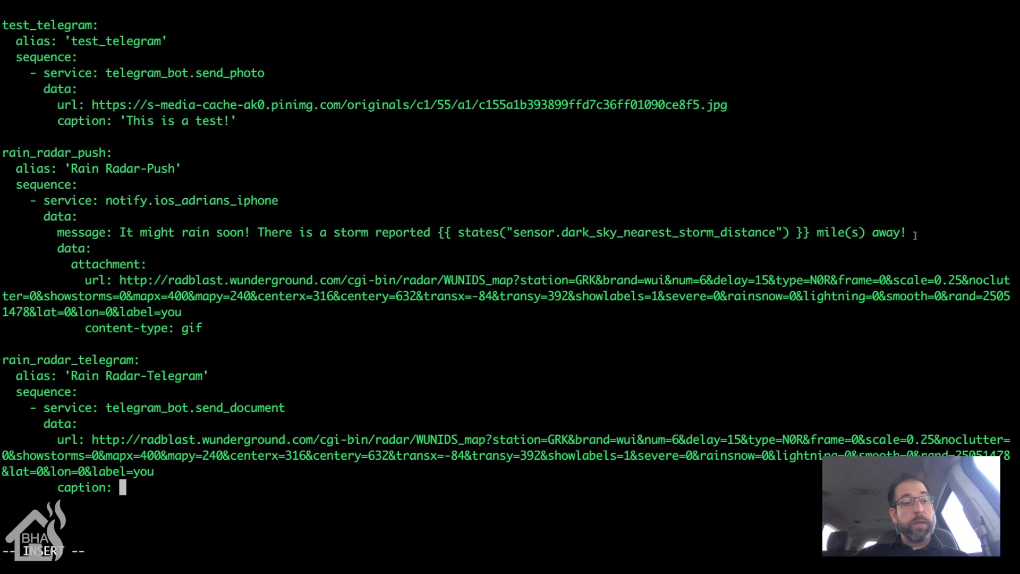
{"action": "left_click_drag", "start_coordinate": [909, 234], "coordinate": [120, 234]}
{"action": "key", "text": "super+c"}
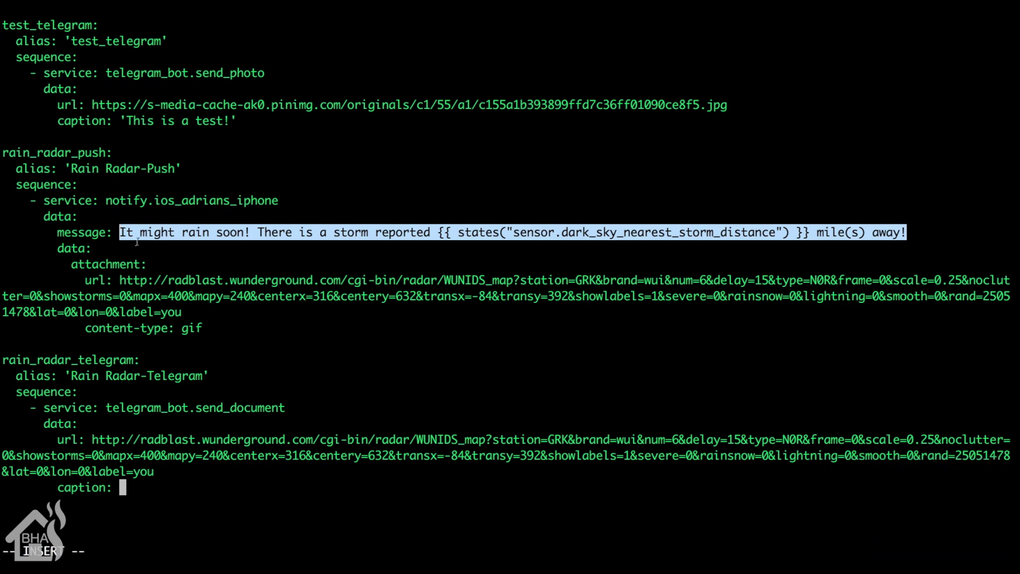
{"action": "left_click", "coordinate": [154, 485]}
{"action": "key", "text": "super+v"}
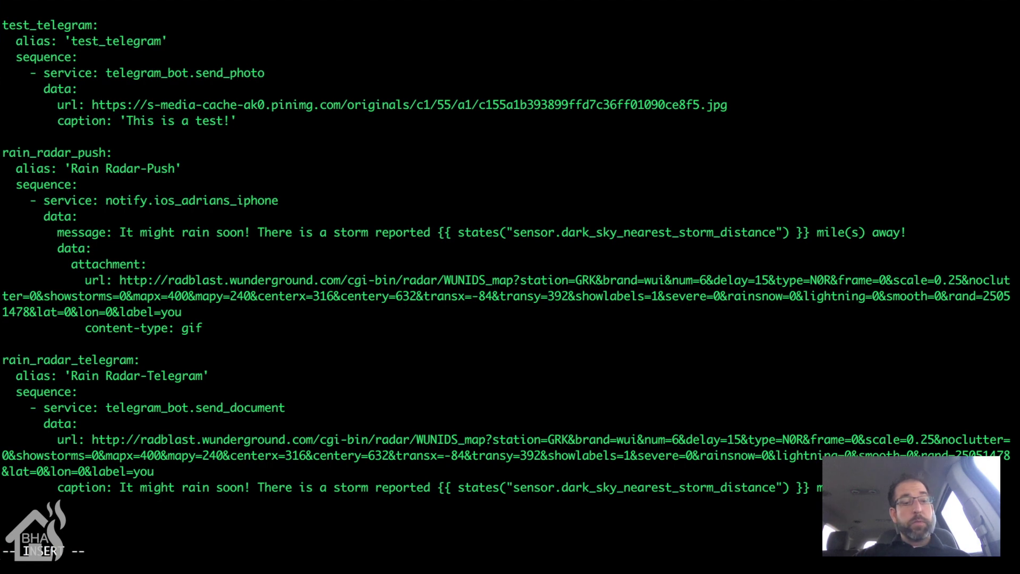
{"action": "key", "text": "Escape"}
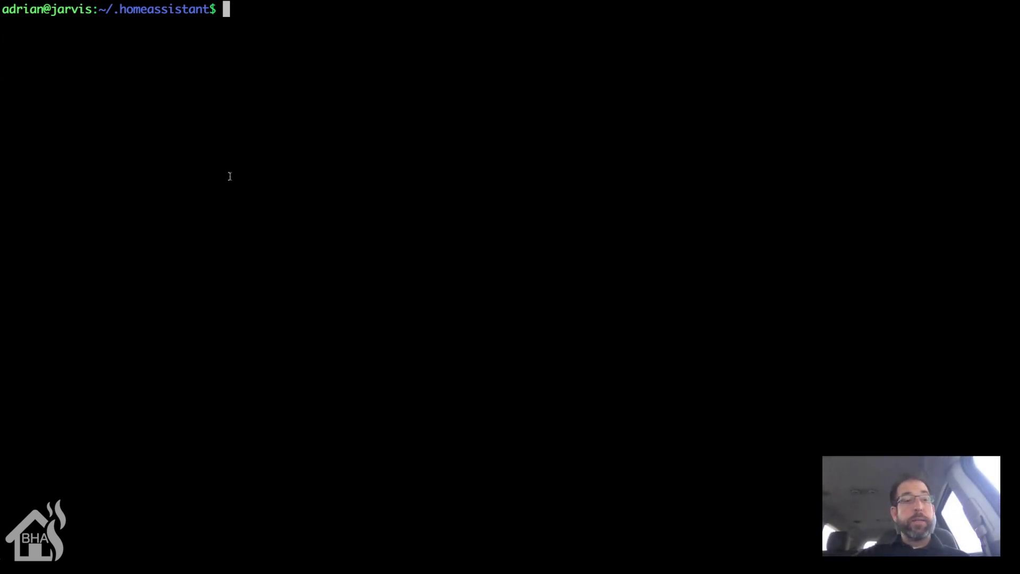
Step: Open automation.yaml for editing in vi with sudo
{"action": "type", "text": "su"}
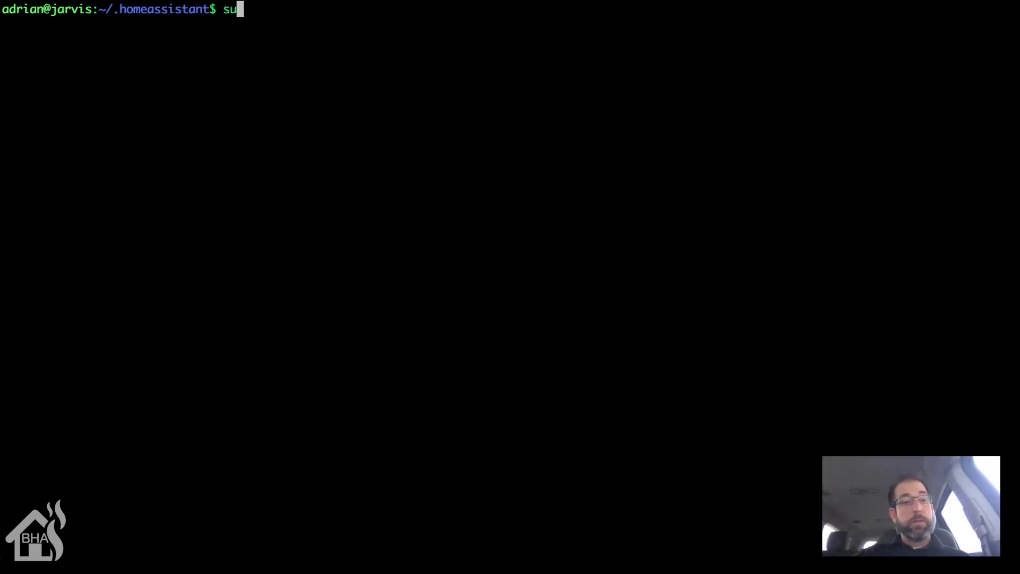
{"action": "type", "text": "do vi auto"}
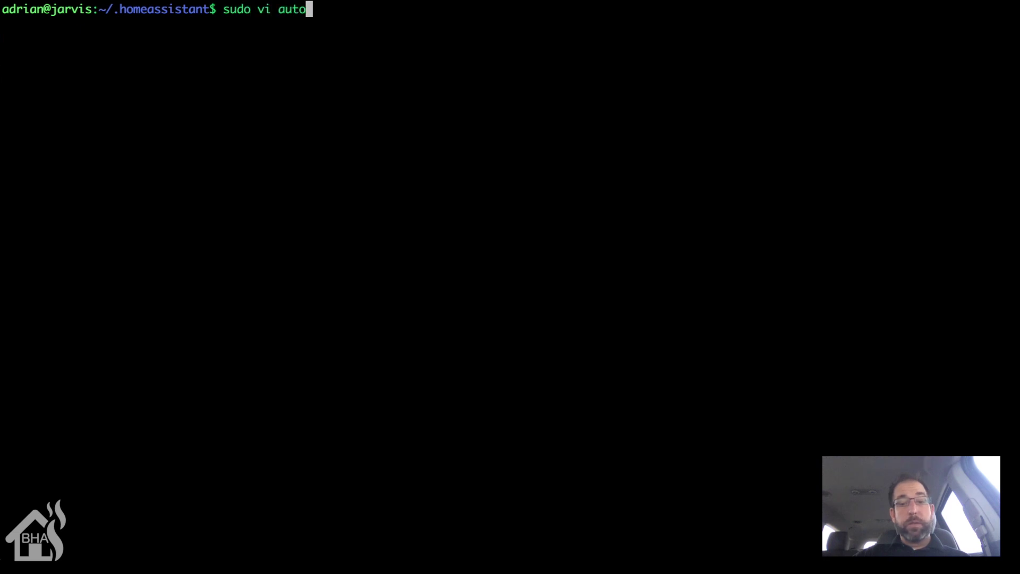
{"action": "key", "text": "Tab"}
{"action": "key", "text": "Return"}
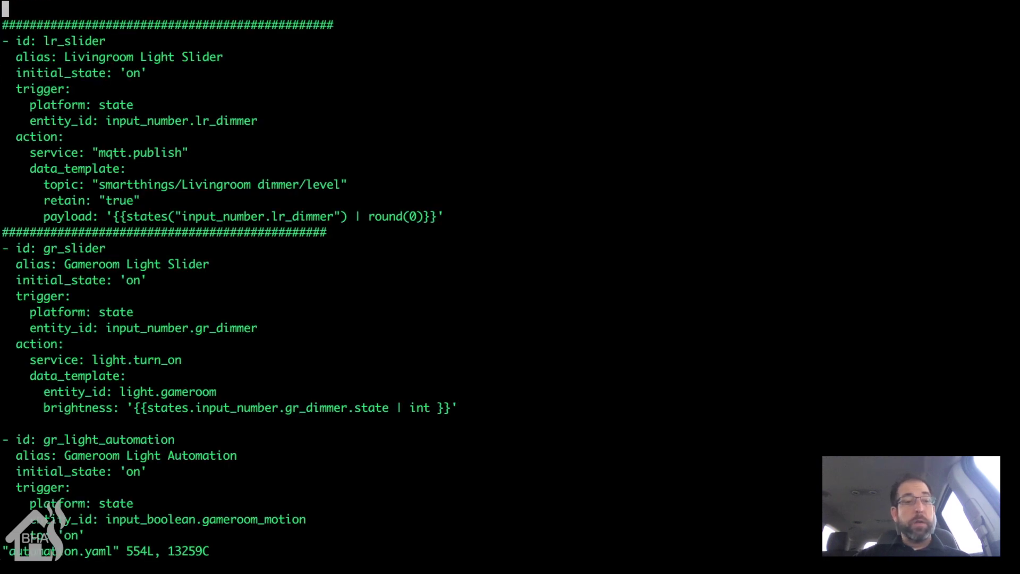
Step: Start a new automation entry at the end of automation.yaml, below the final # divider and a blank line, with id: rain_radar_alert
{"action": "key", "text": "shift+g"}
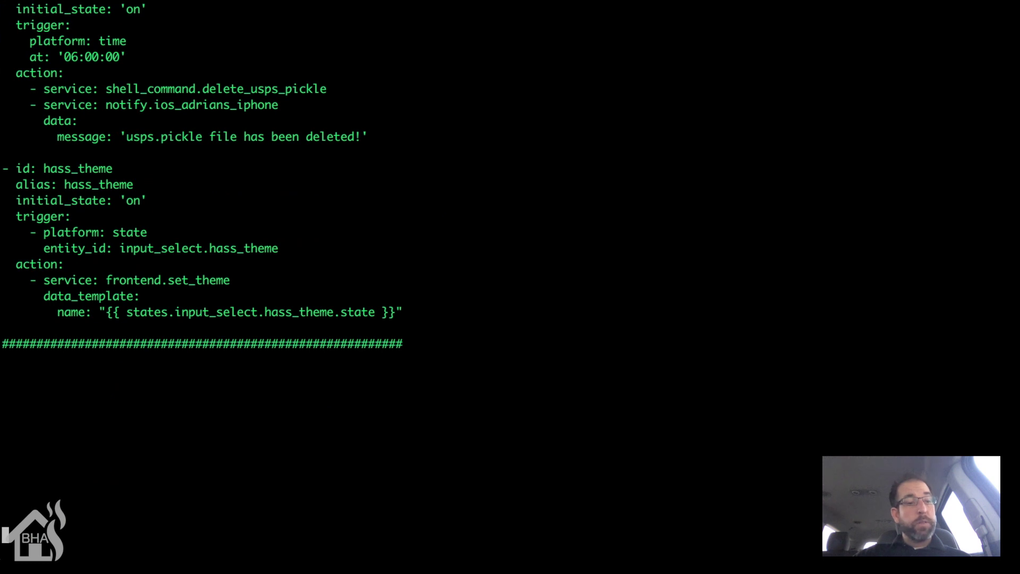
{"action": "key", "text": "Up"}
{"action": "key", "text": "Up"}
{"action": "key", "text": "Up"}
{"action": "key", "text": "Up"}
{"action": "key", "text": "Up"}
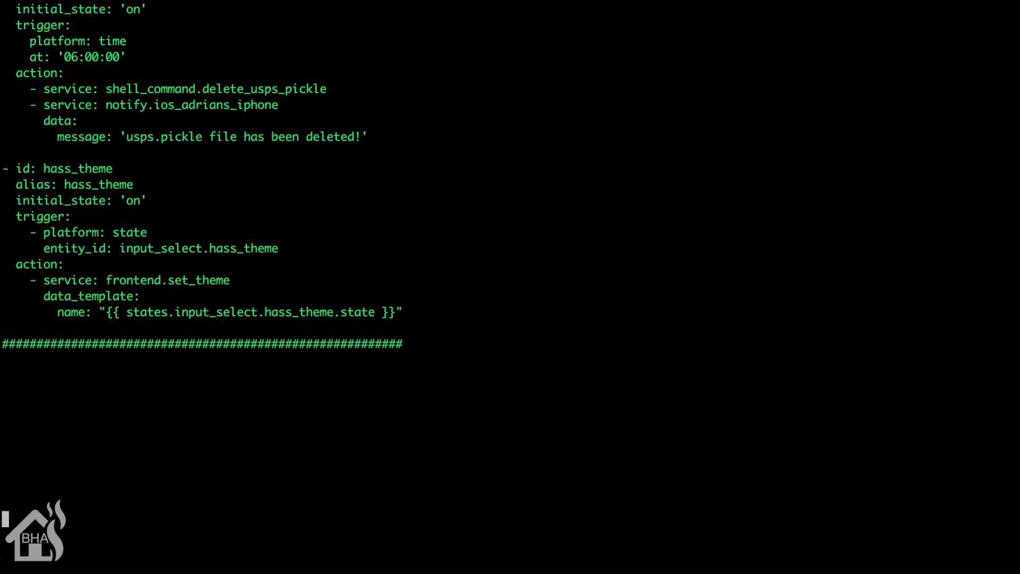
{"action": "key", "text": "Up"}
{"action": "key", "text": "Up"}
{"action": "key", "text": "Up"}
{"action": "key", "text": "Up"}
{"action": "key", "text": "Up"}
{"action": "key", "text": "Up"}
{"action": "key", "text": "Up"}
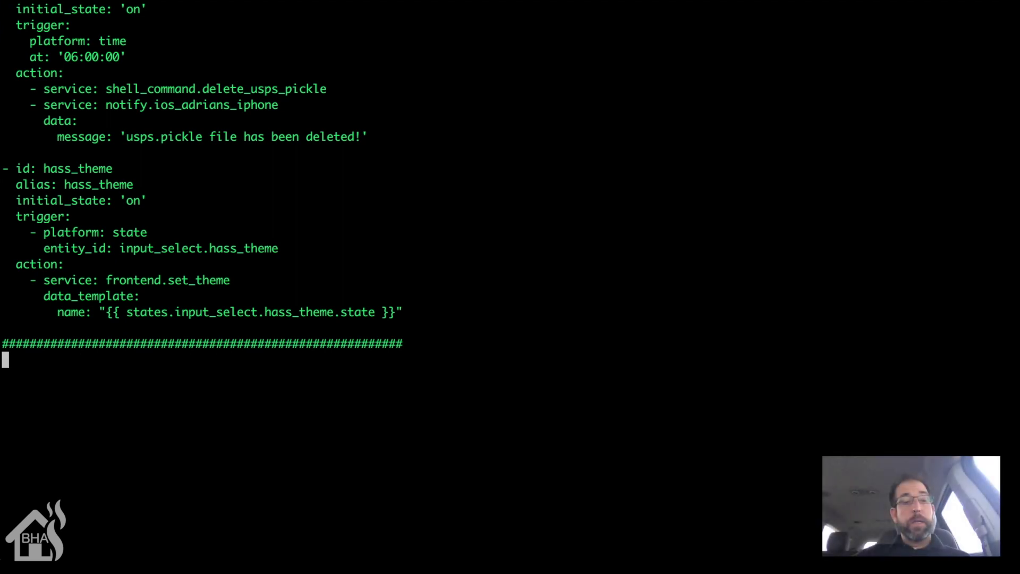
{"action": "key", "text": "Down"}
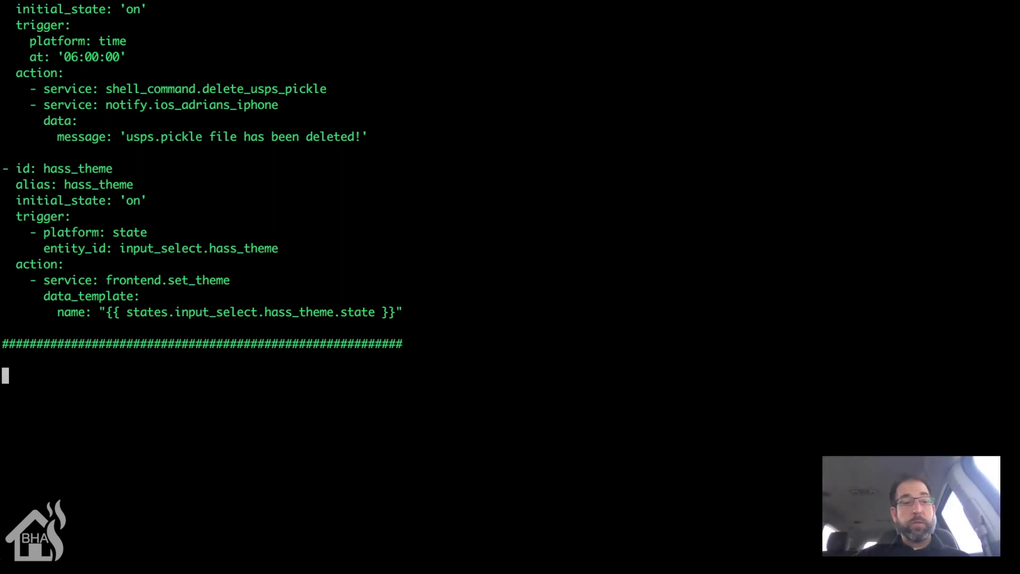
{"action": "key", "text": "i"}
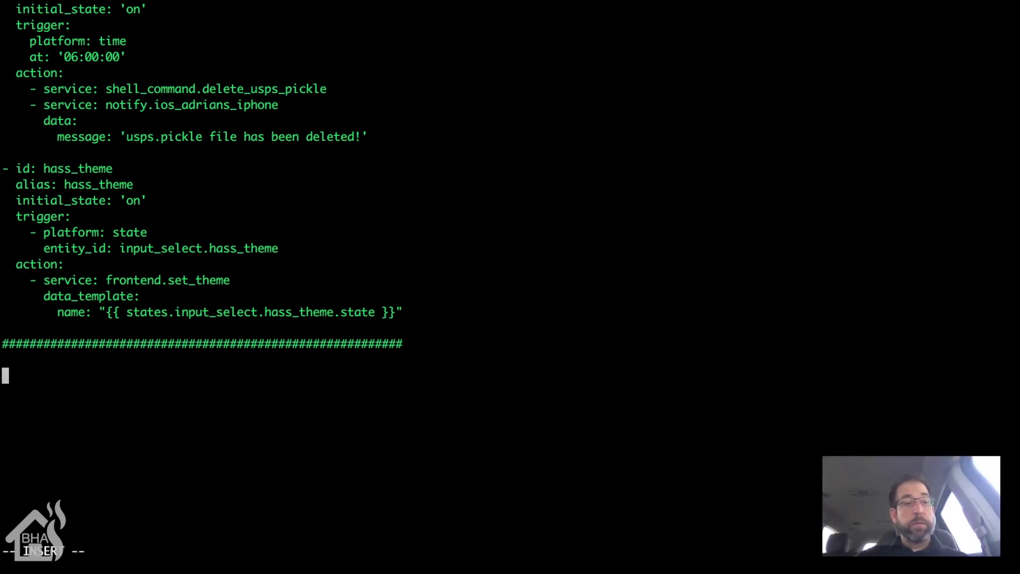
{"action": "type", "text": "- i"}
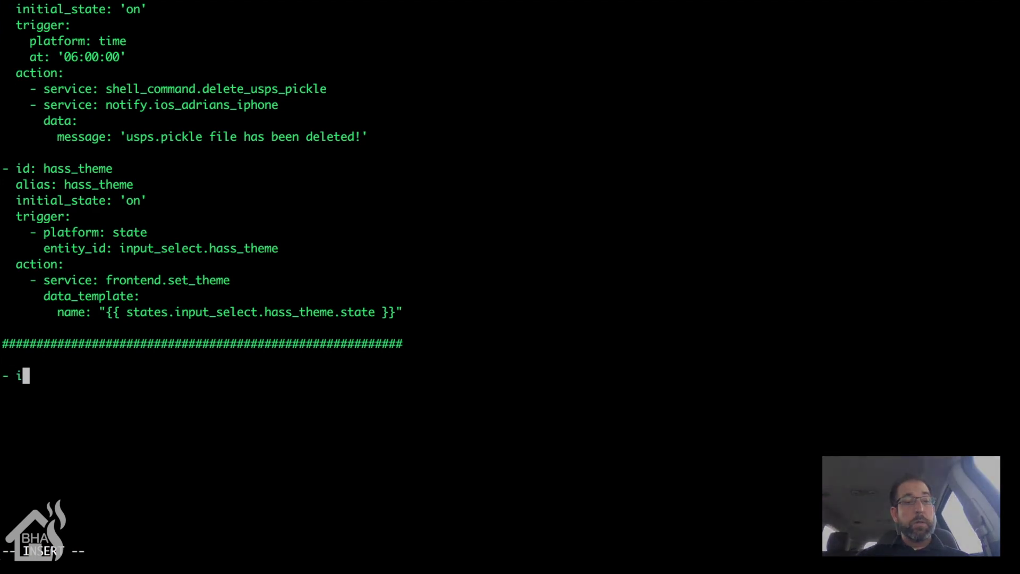
{"action": "type", "text": "d: rain"}
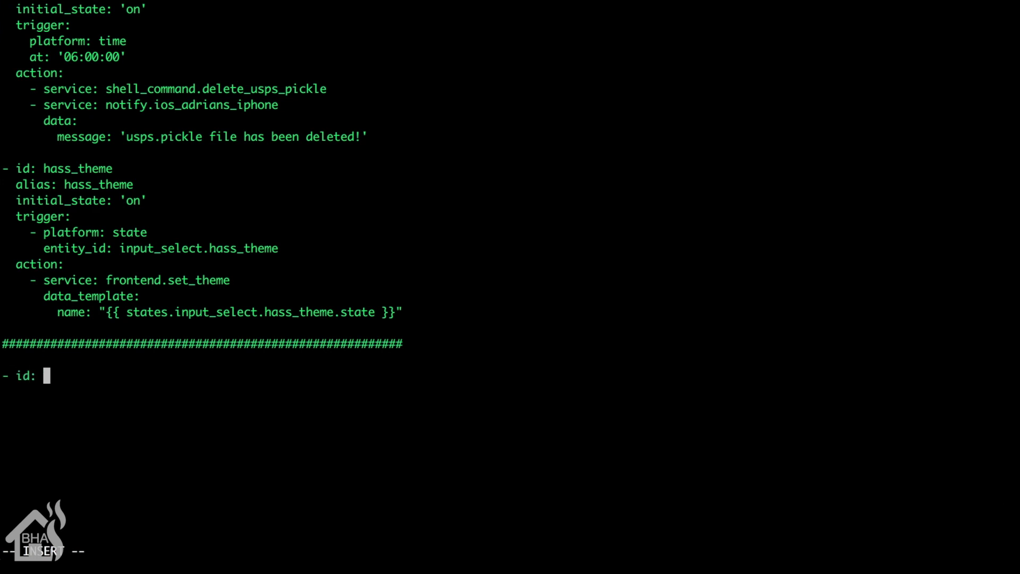
{"action": "type", "text": "dar"}
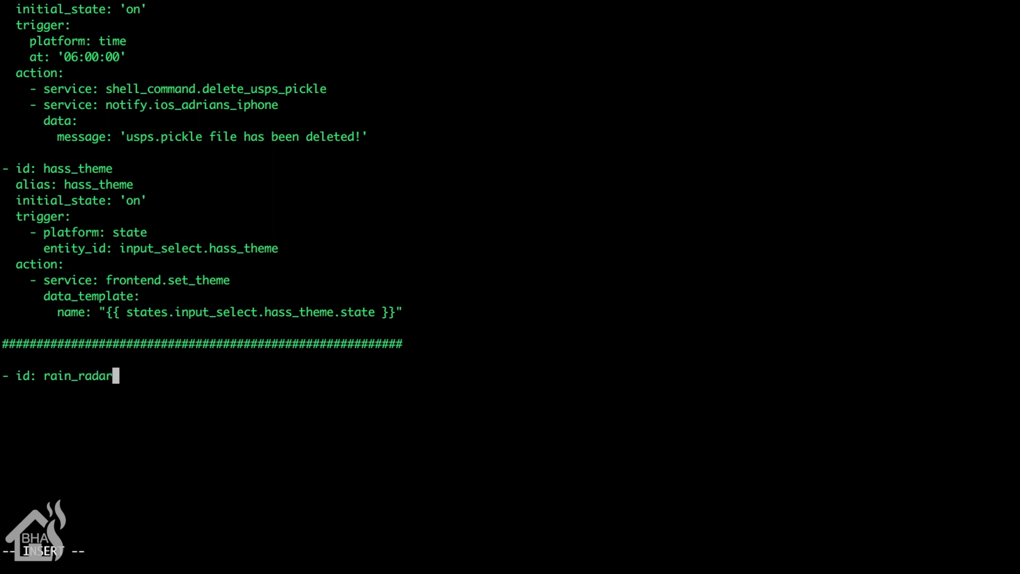
{"action": "type", "text": "_alert"}
{"action": "key", "text": "Return"}
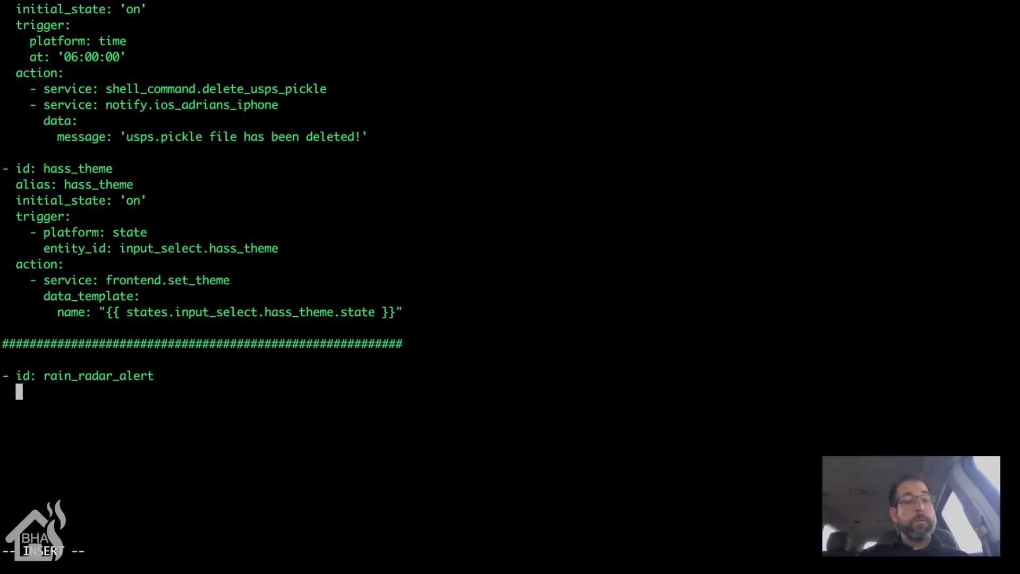
Step: Add the line alias: 'Rain Radar Alert' under the rain_radar_alert id, aligned with the id key
{"action": "type", "text": "alias:"}
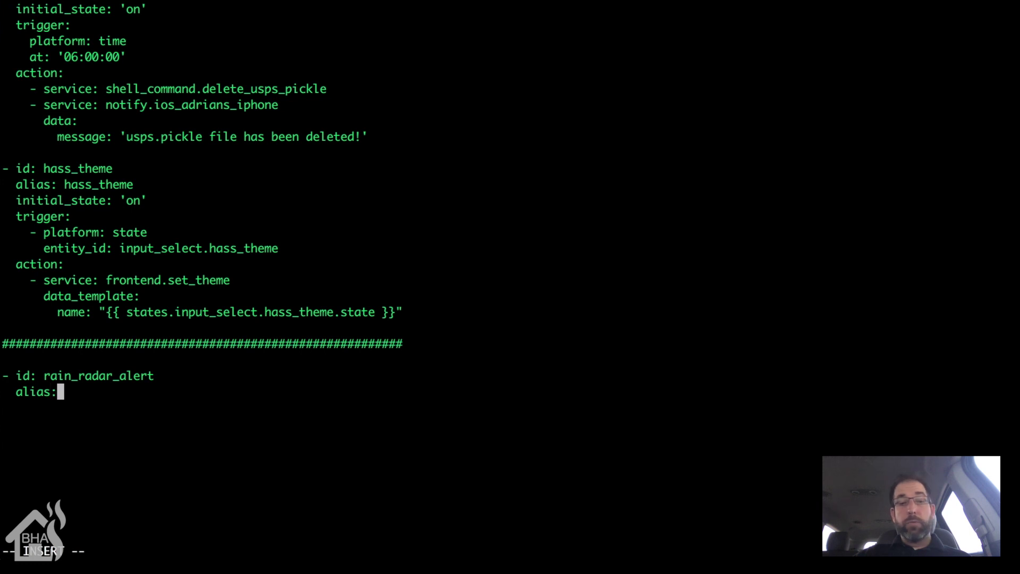
{"action": "type", "text": " 'Ra"}
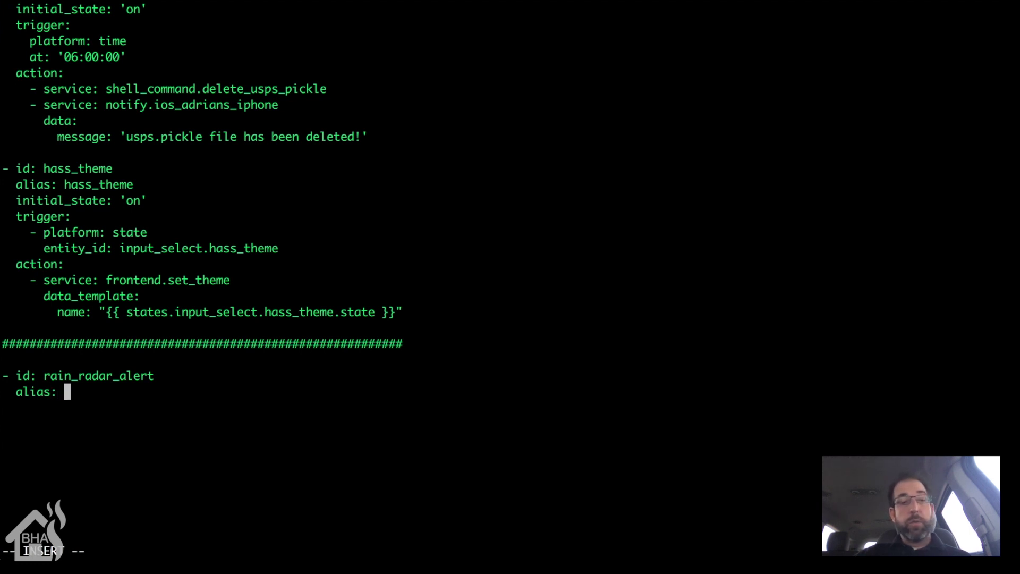
{"action": "type", "text": "i"}
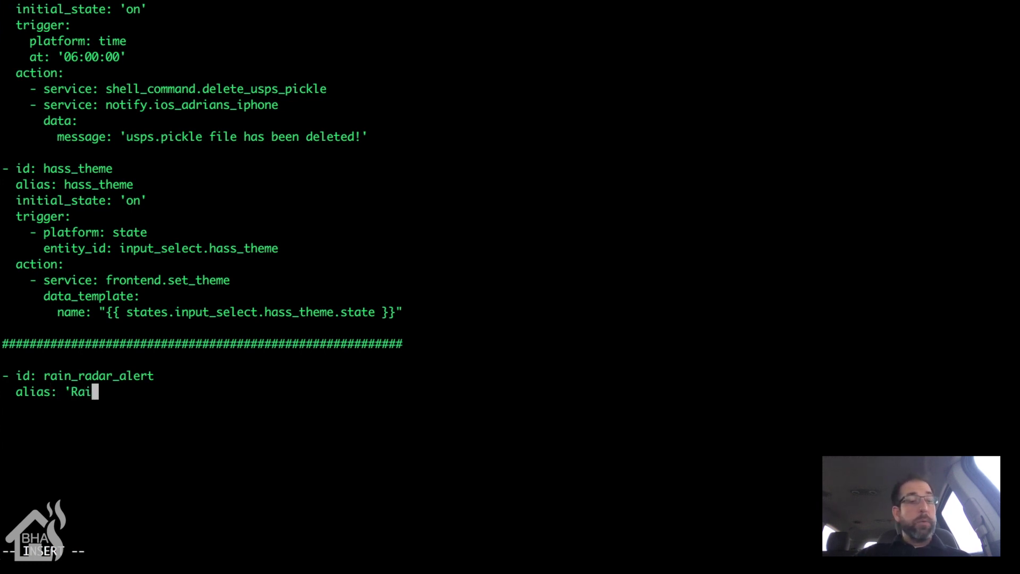
{"action": "type", "text": "n Radar"}
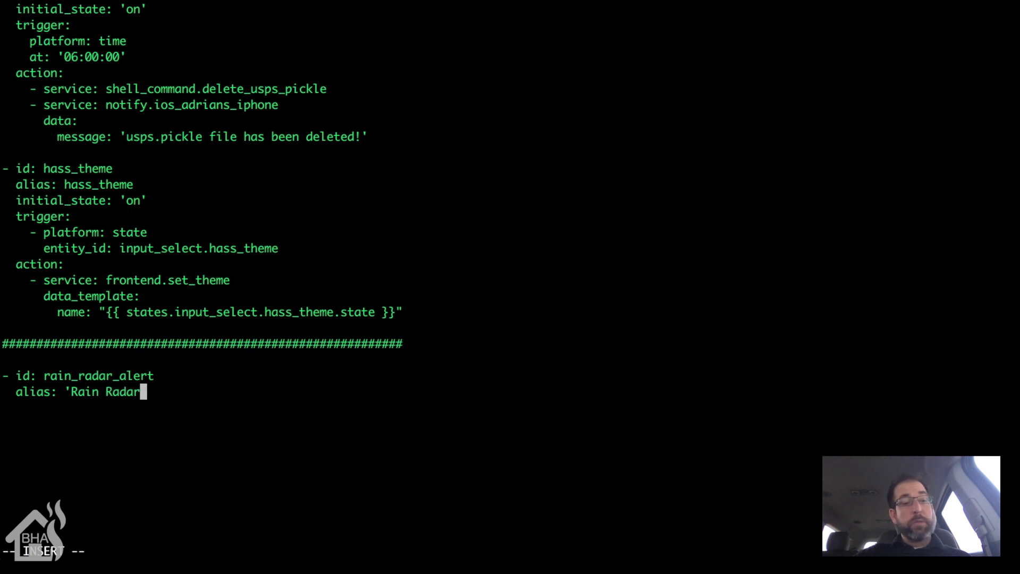
{"action": "type", "text": " Alert'"}
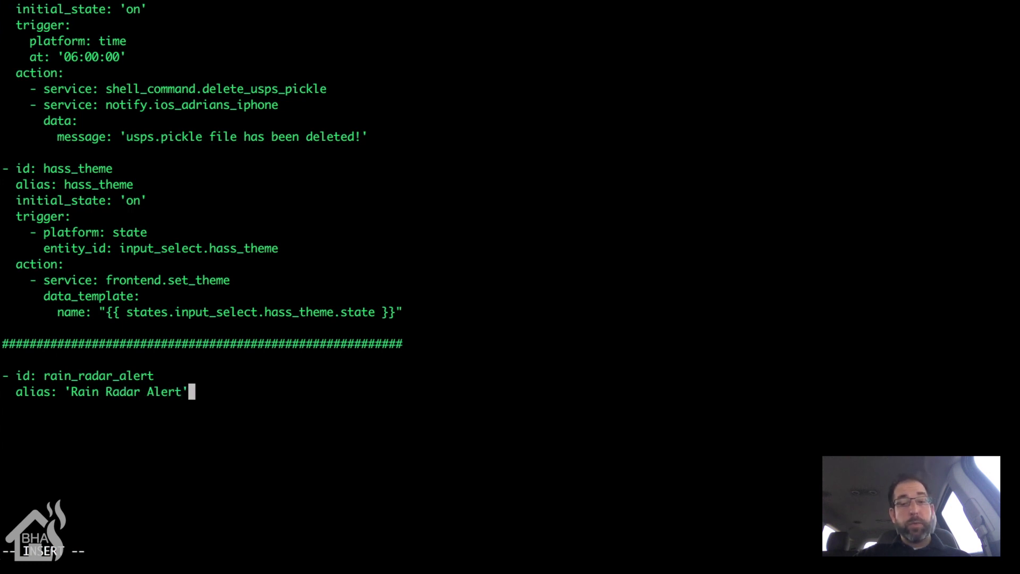
{"action": "key", "text": "Return"}
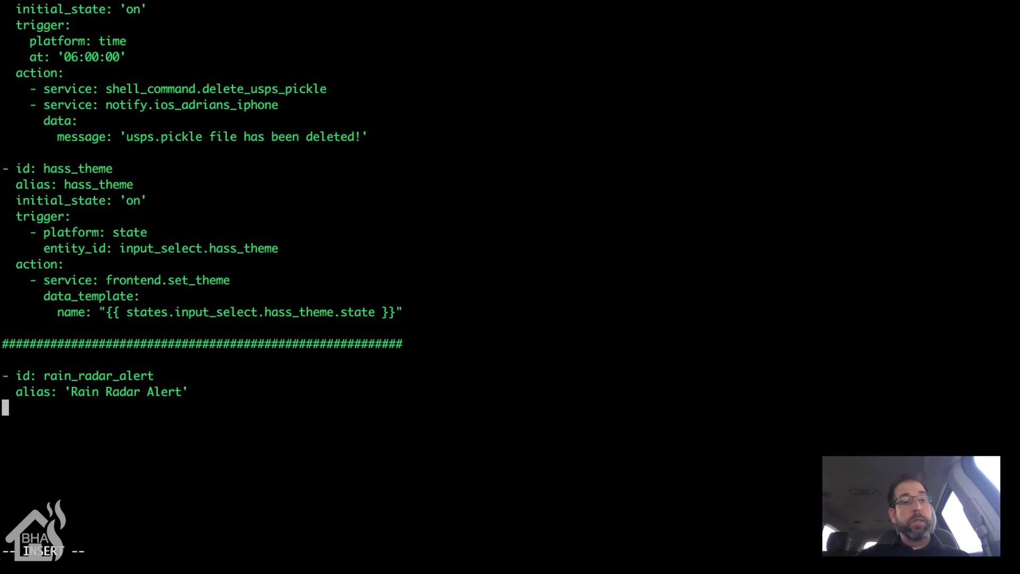
Step: Add the line initial_state: 'on' to the rain_radar_alert automation, aligned with its alias
{"action": "type", "text": "in"}
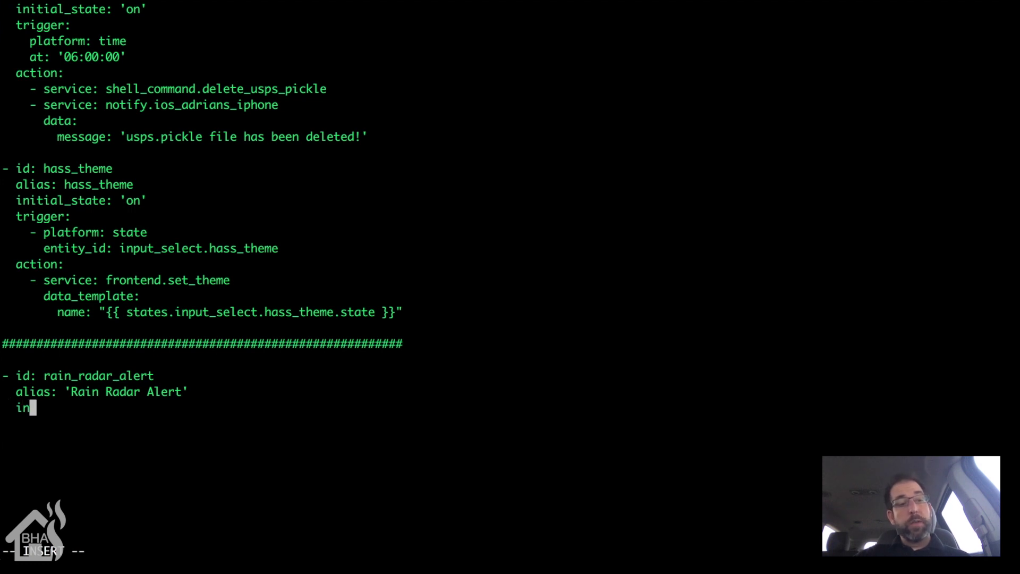
{"action": "type", "text": "itial_stte"}
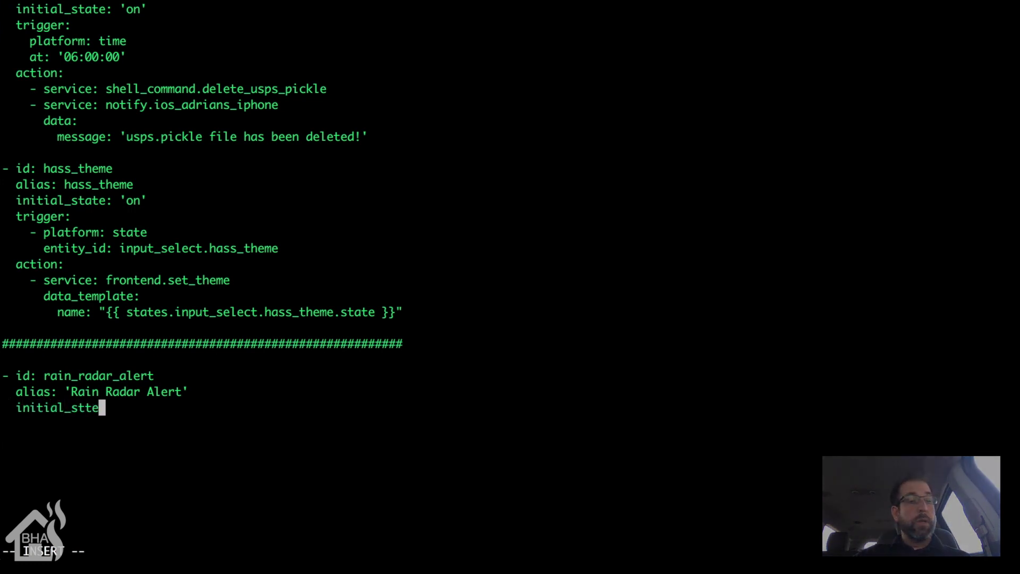
{"action": "key", "text": "BackSpace"}
{"action": "key", "text": "BackSpace"}
{"action": "type", "text": "ate"}
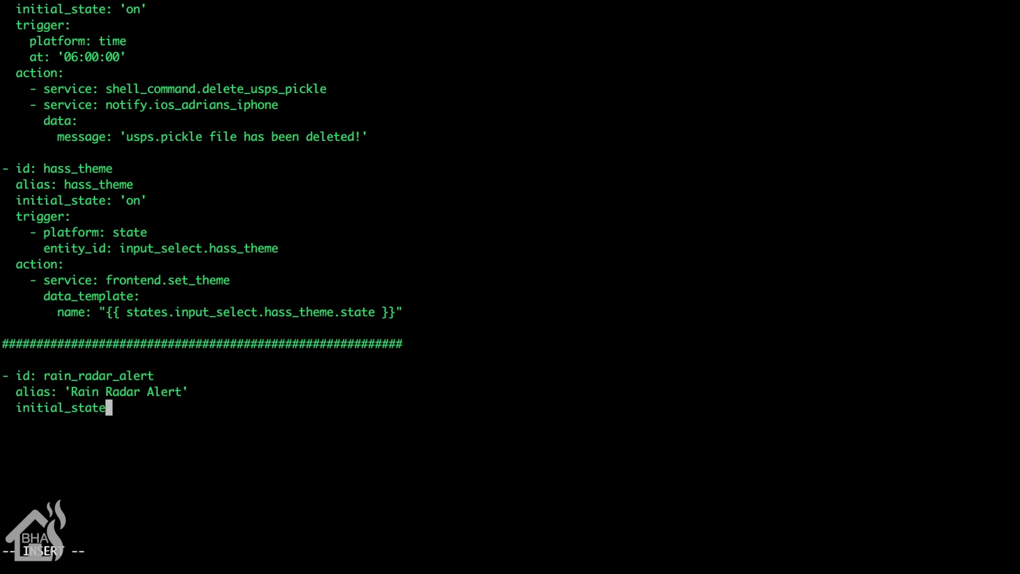
{"action": "type", "text": ": 'on'"}
{"action": "key", "text": "Return"}
Step: Add a trigger: block to the rain_radar_alert automation, containing an indented platform: numeric_state line
{"action": "type", "text": "t"}
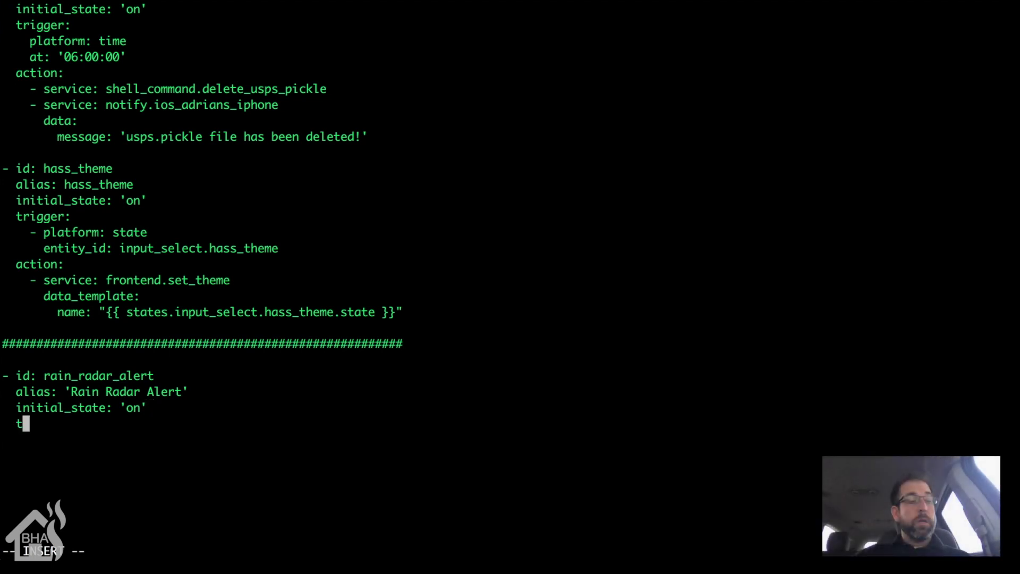
{"action": "type", "text": "rigger"}
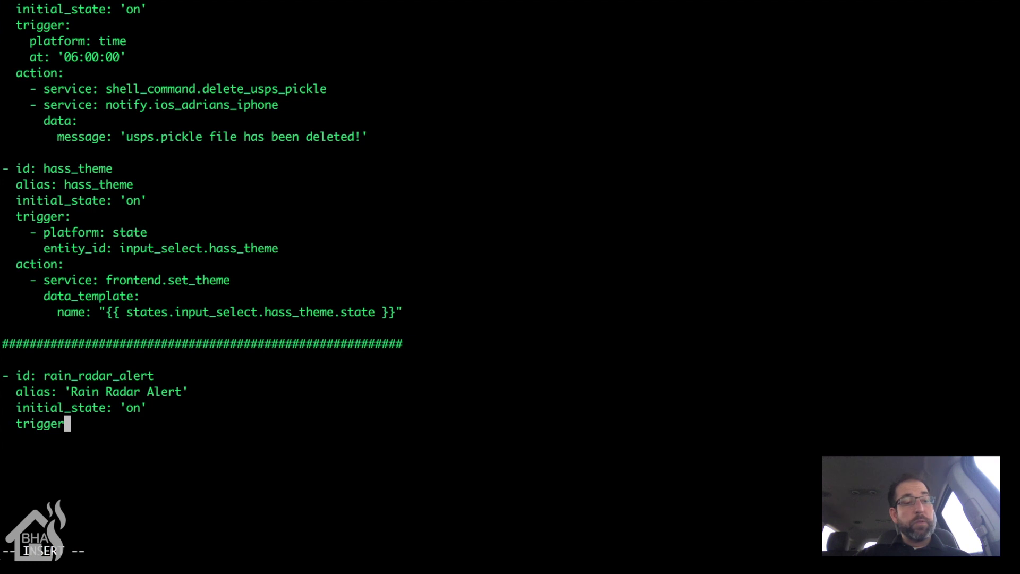
{"action": "type", "text": ":"}
{"action": "key", "text": "Return"}
{"action": "type", "text": "platfor"}
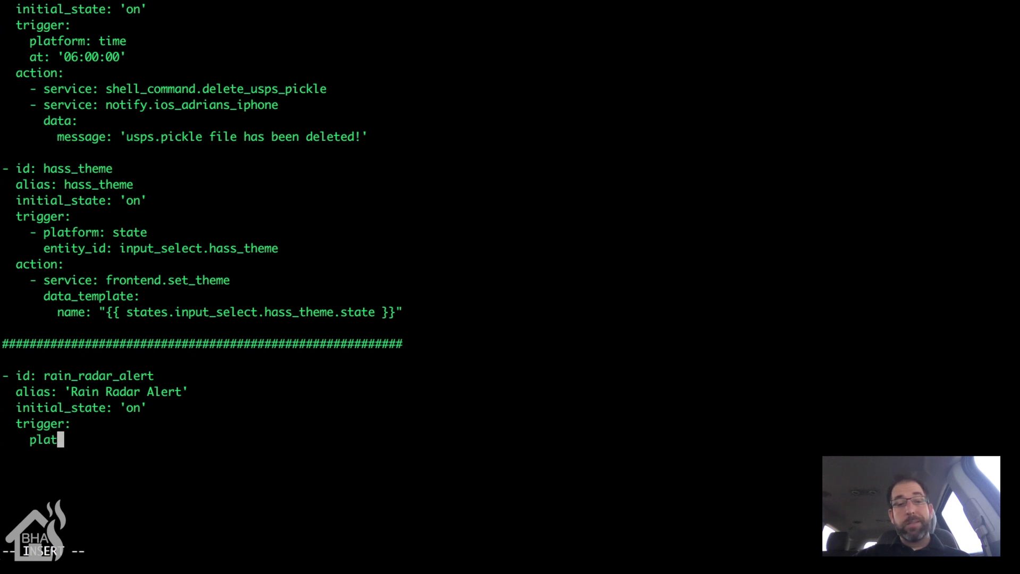
{"action": "type", "text": "m:"}
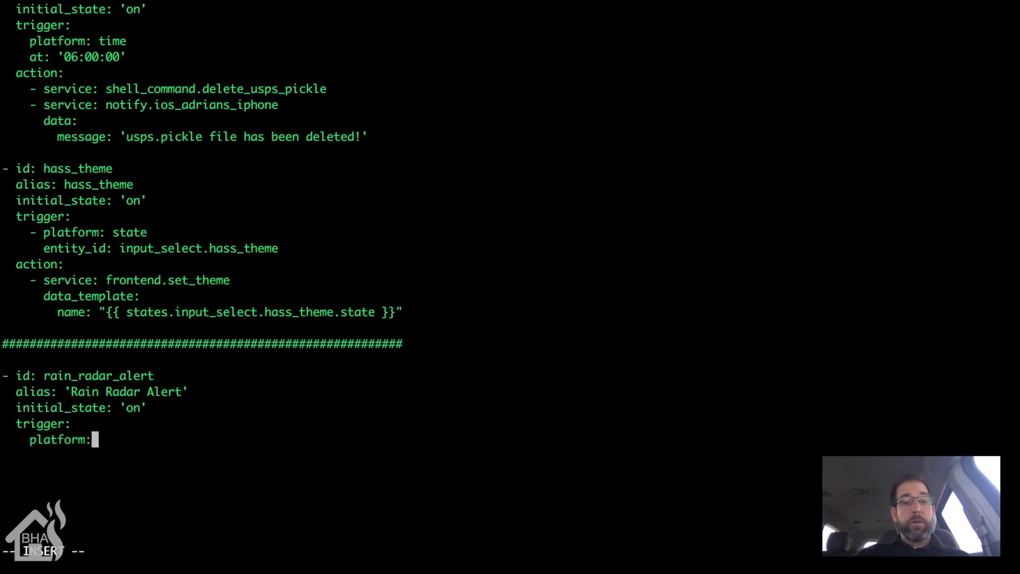
{"action": "type", "text": " numeric_state"}
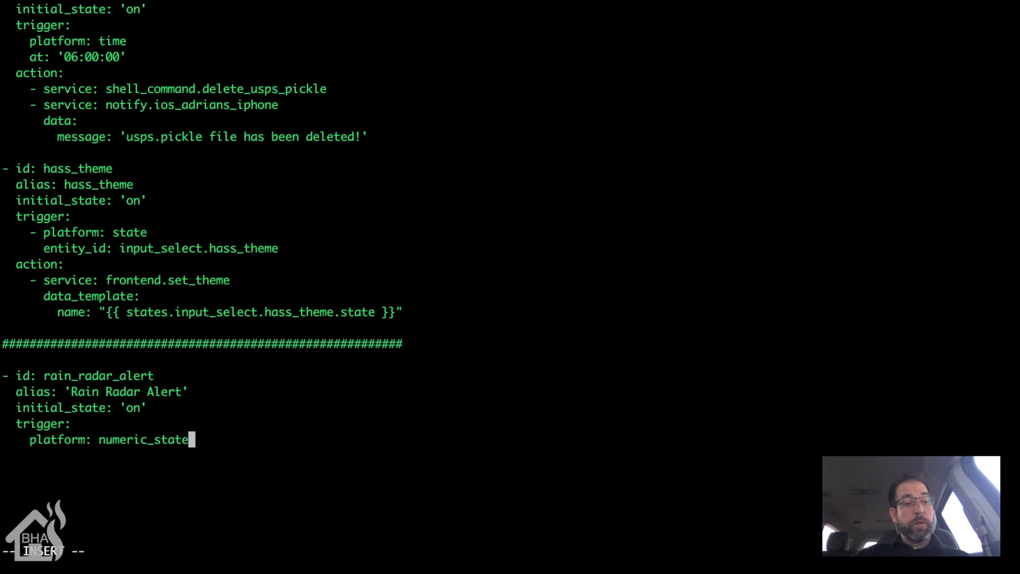
{"action": "key", "text": "Return"}
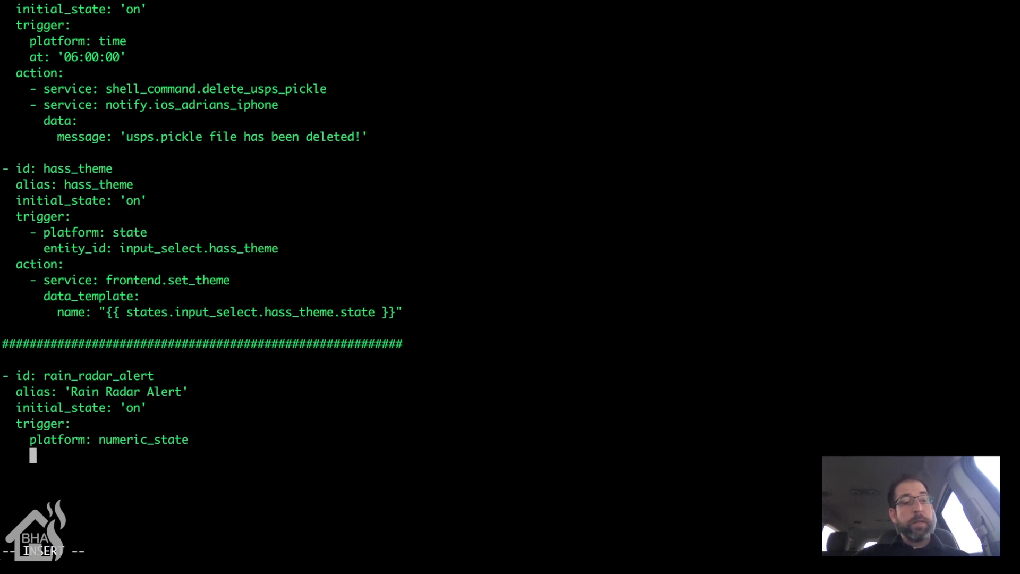
Step: Add entity_id: sensor.dark_sky_nearest_storm_distance to the trigger, aligned with the platform line
{"action": "type", "text": "entity_"}
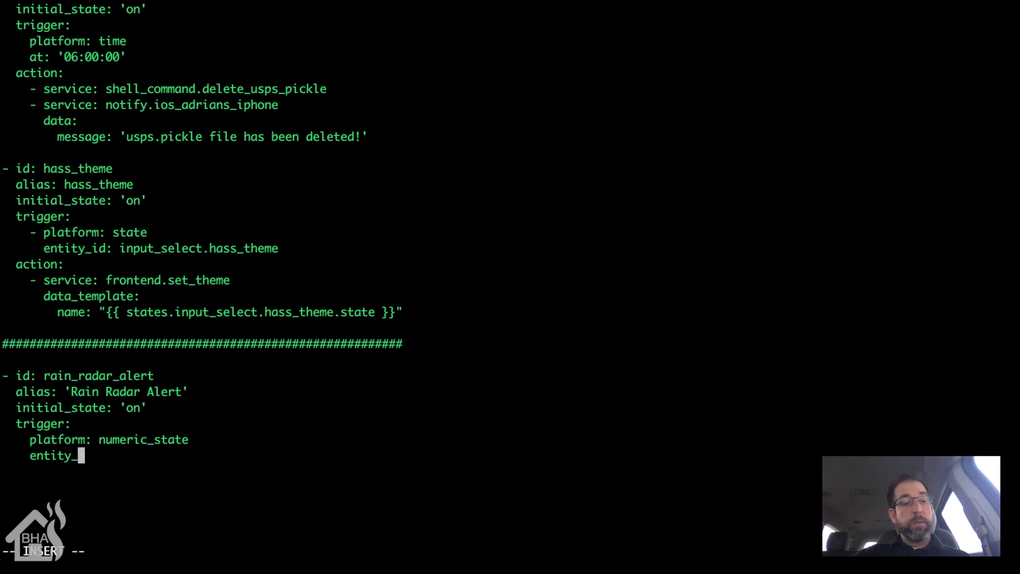
{"action": "type", "text": "id:"}
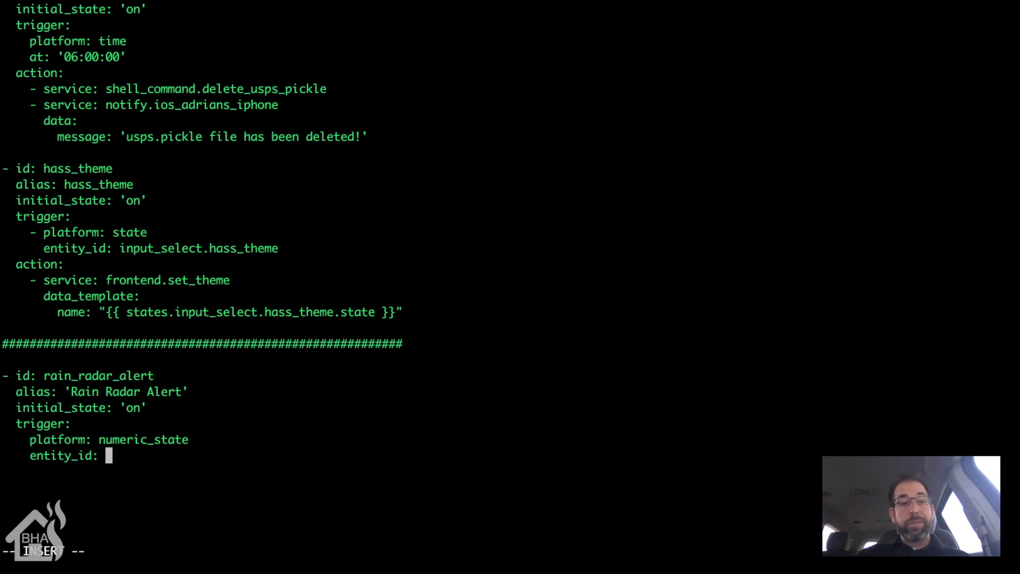
{"action": "type", "text": " sensor"}
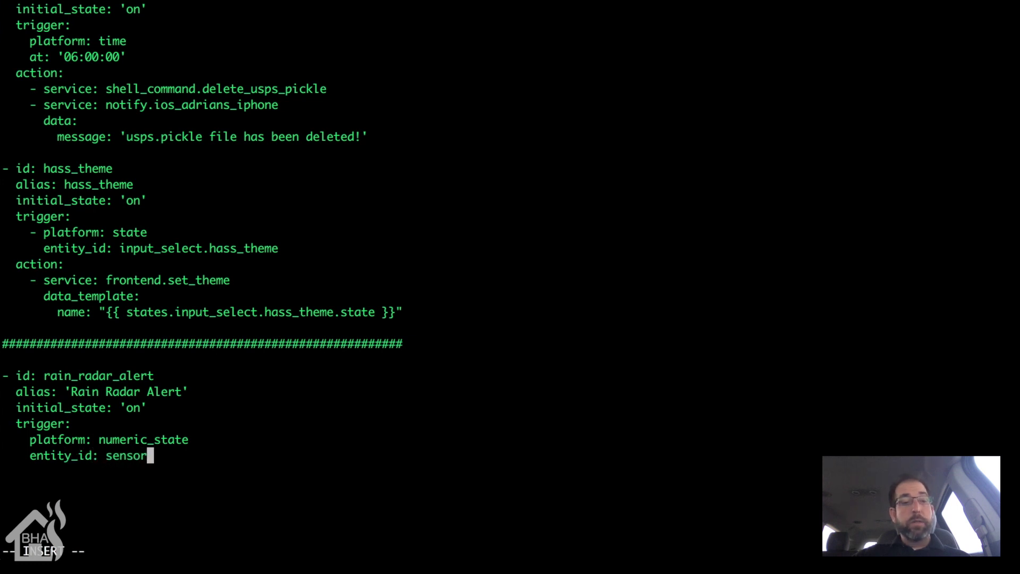
{"action": "type", "text": ".dark_"}
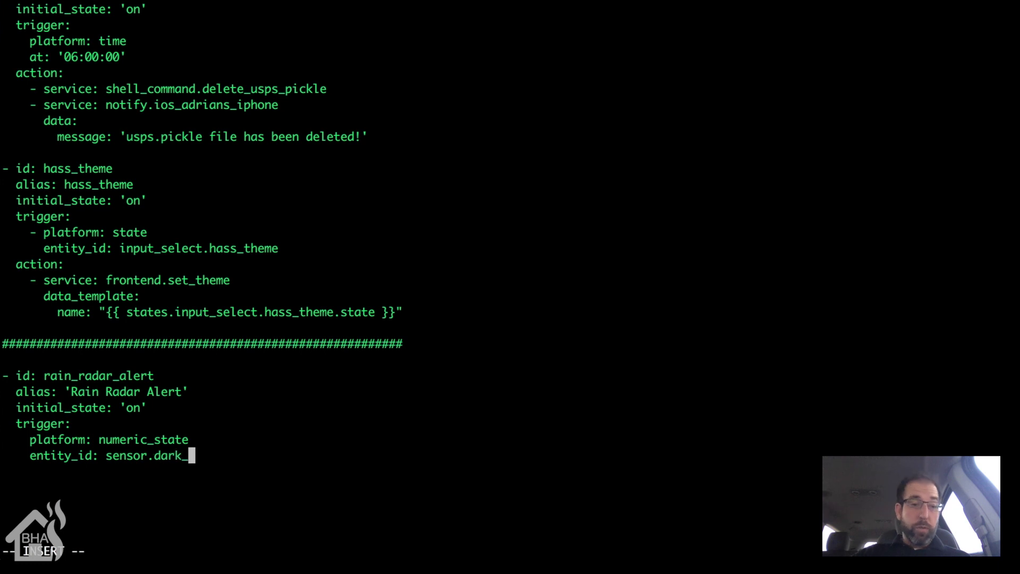
{"action": "type", "text": "sky_"}
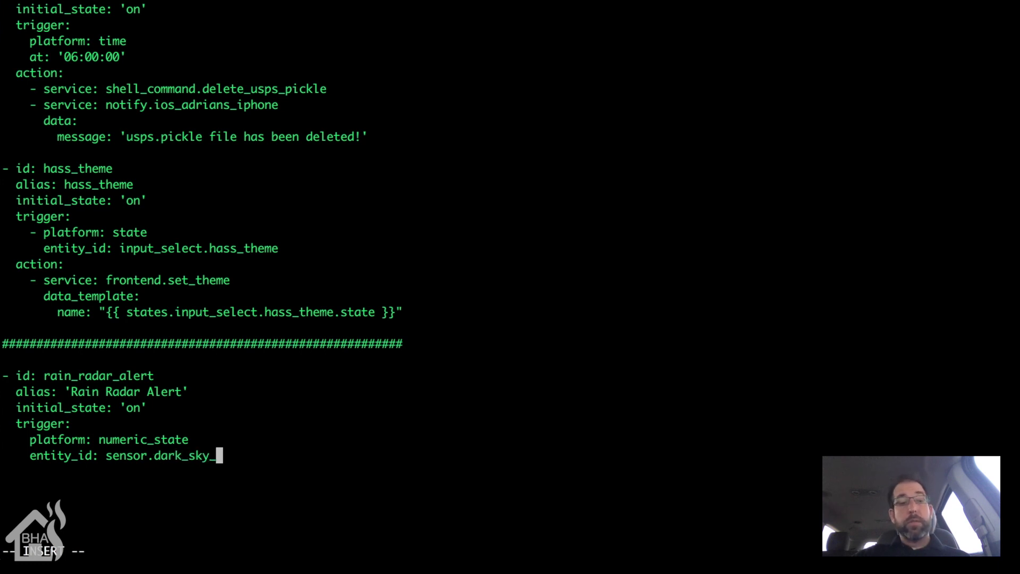
{"action": "type", "text": "nearest_"}
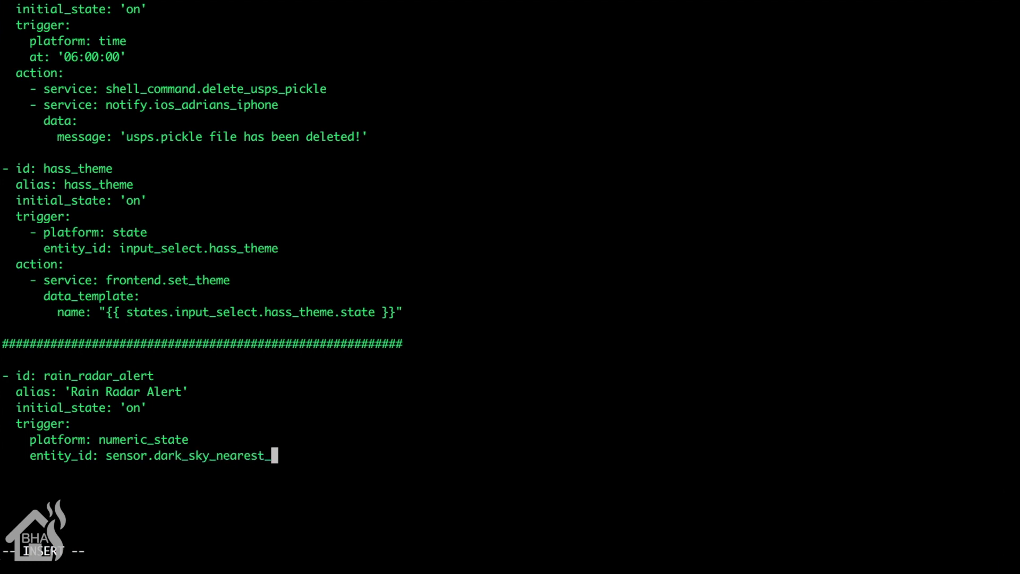
{"action": "type", "text": "storm_distance"}
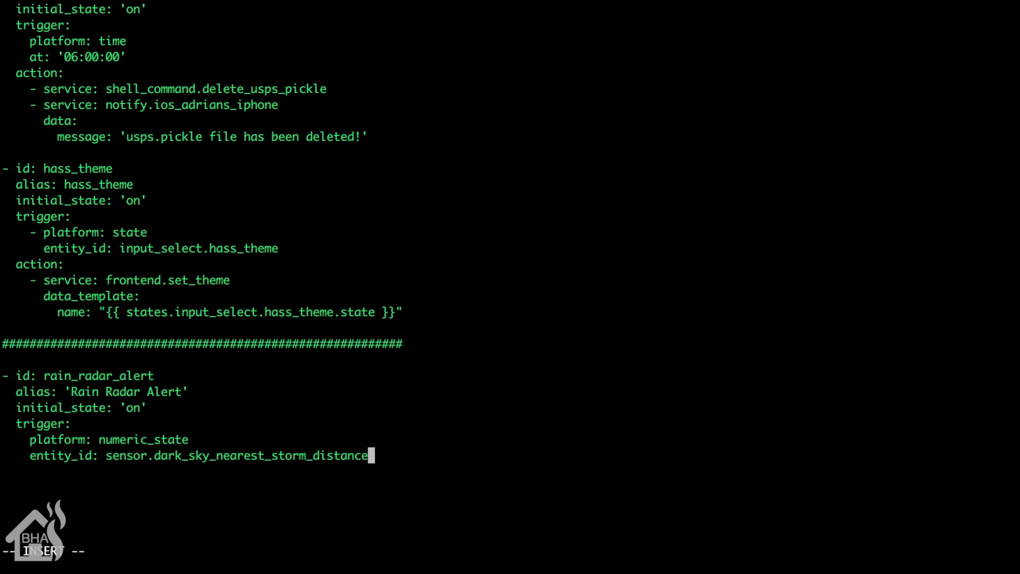
{"action": "key", "text": "Return"}
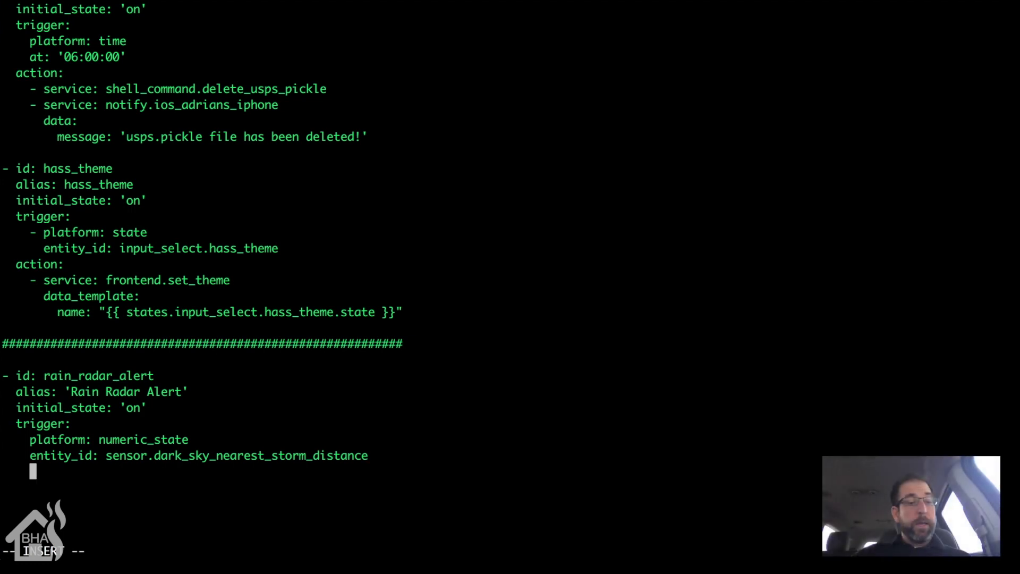
Step: Add the threshold line below: 5 to the numeric_state trigger, aligned with entity_id
{"action": "type", "text": "below"}
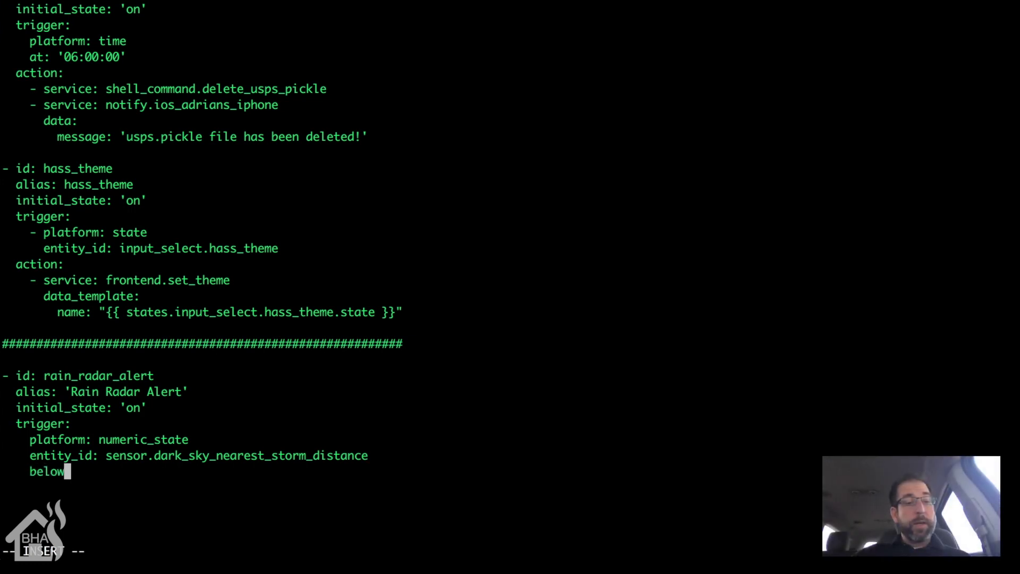
{"action": "type", "text": ":"}
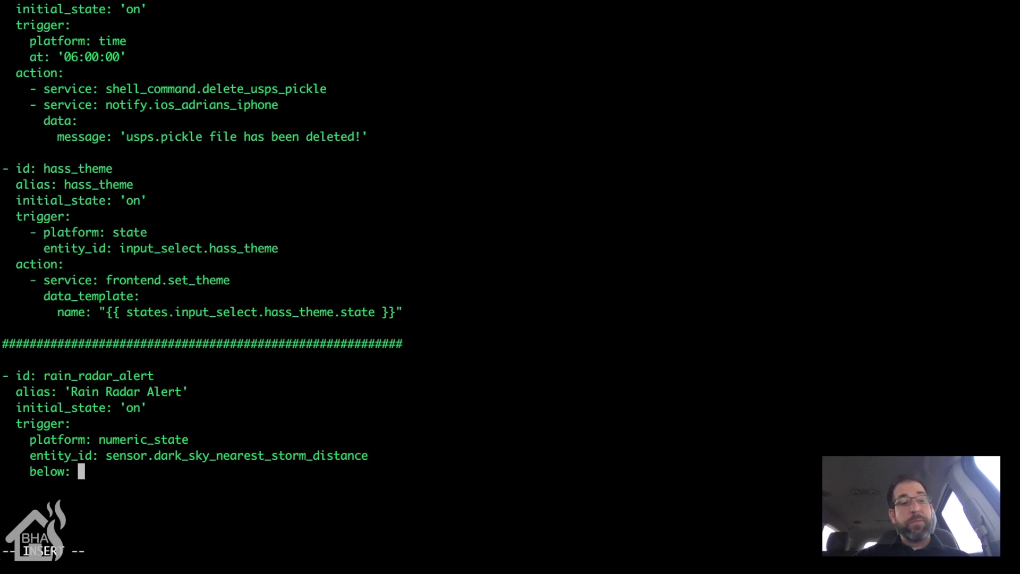
{"action": "type", "text": " 5"}
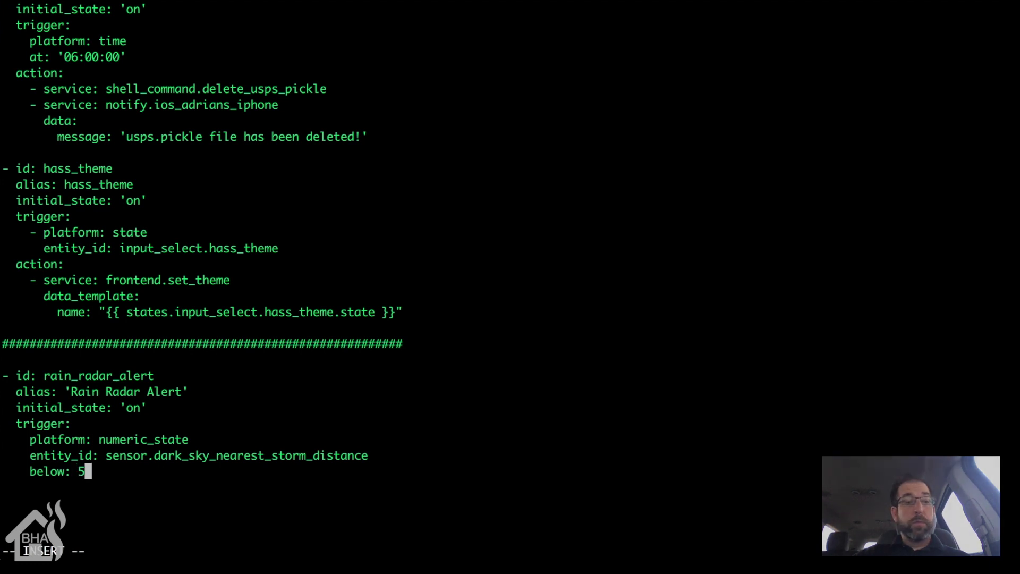
Step: Add a condition: block to the rain_radar_alert automation, aligned with trigger:, containing an indented condition: or line
{"action": "key", "text": "Return"}
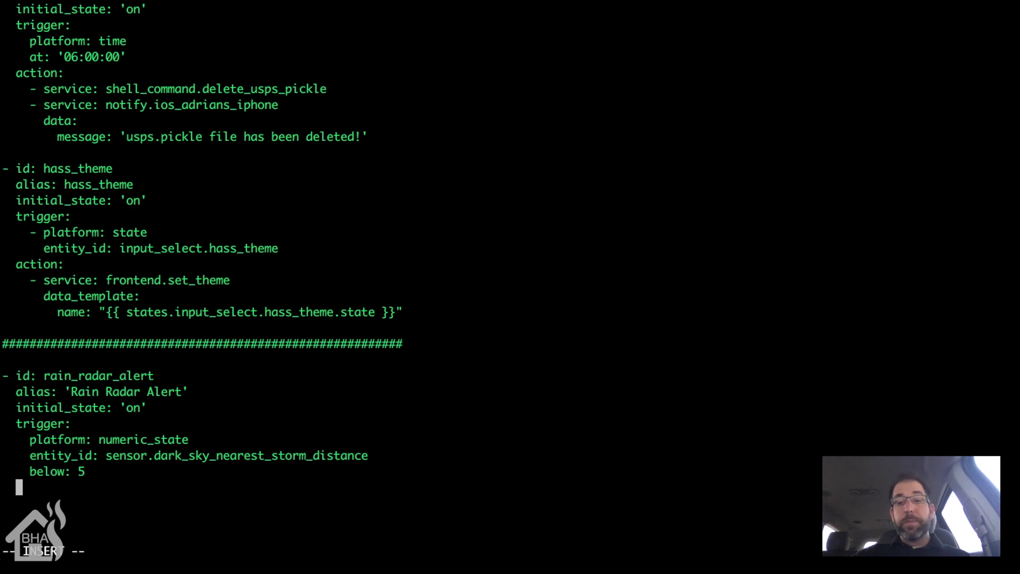
{"action": "type", "text": "condition:"}
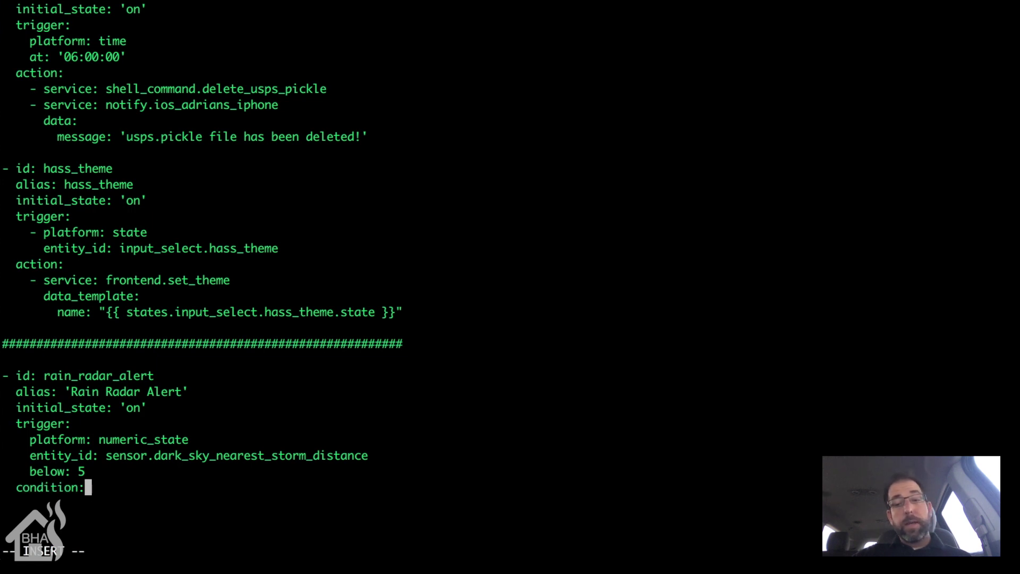
{"action": "key", "text": "Return"}
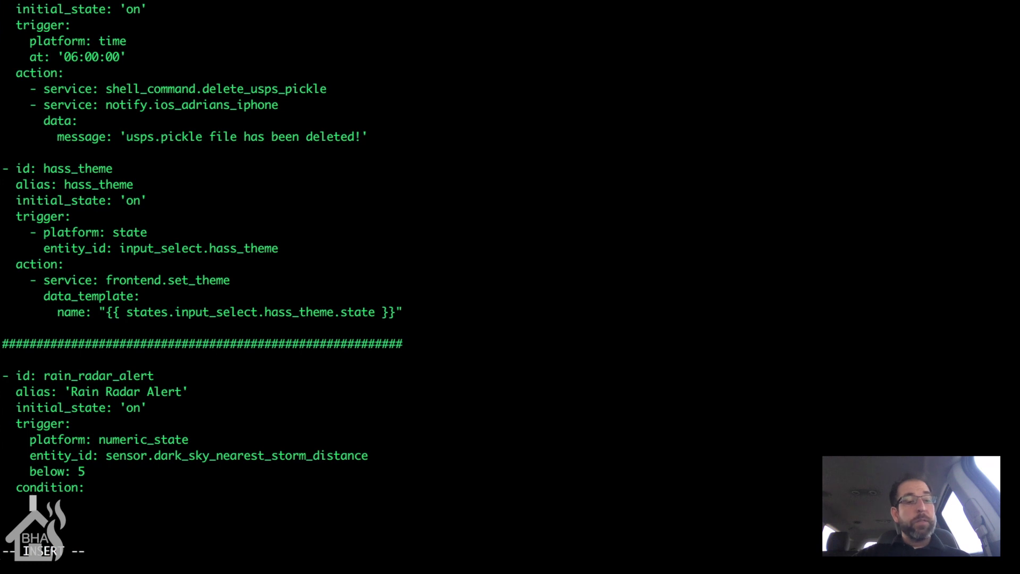
{"action": "type", "text": "condition"}
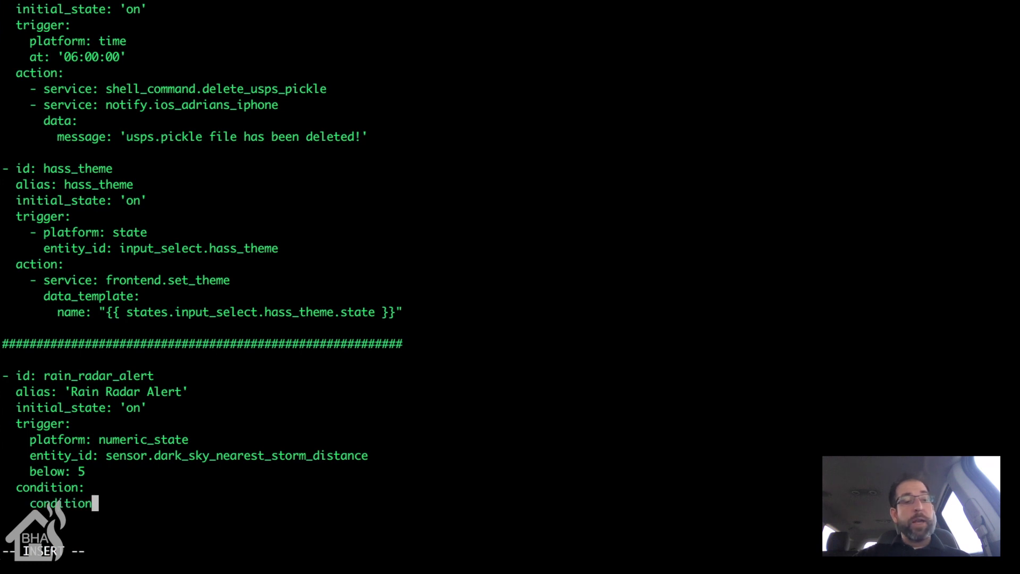
{"action": "type", "text": ": or"}
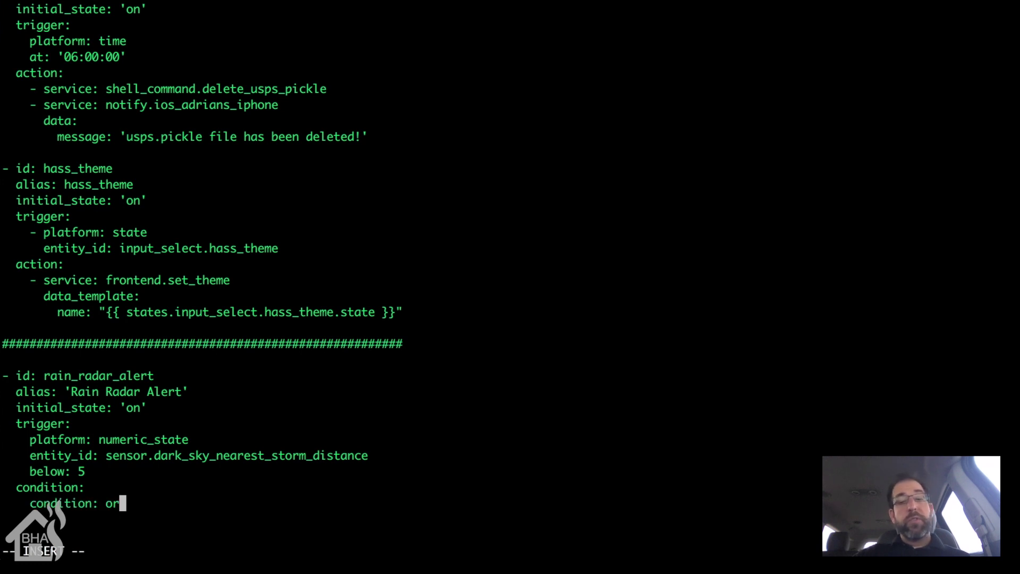
Step: Add a conditions: line aligned with condition: or, leaving blank lines below it for the list entries
{"action": "key", "text": "Return"}
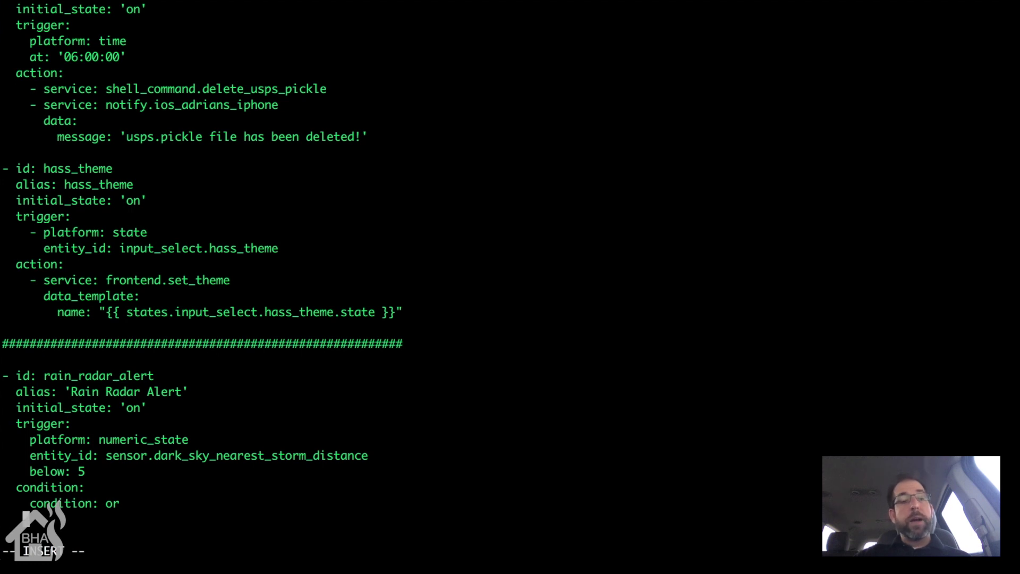
{"action": "type", "text": "conditions:"}
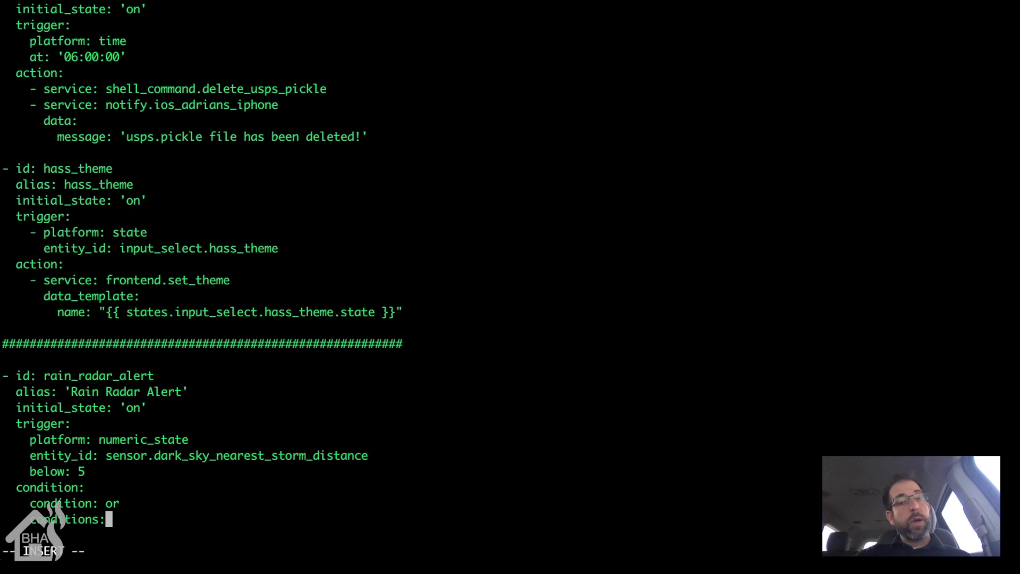
{"action": "key", "text": "Return"}
{"action": "key", "text": "Return"}
{"action": "key", "text": "Return"}
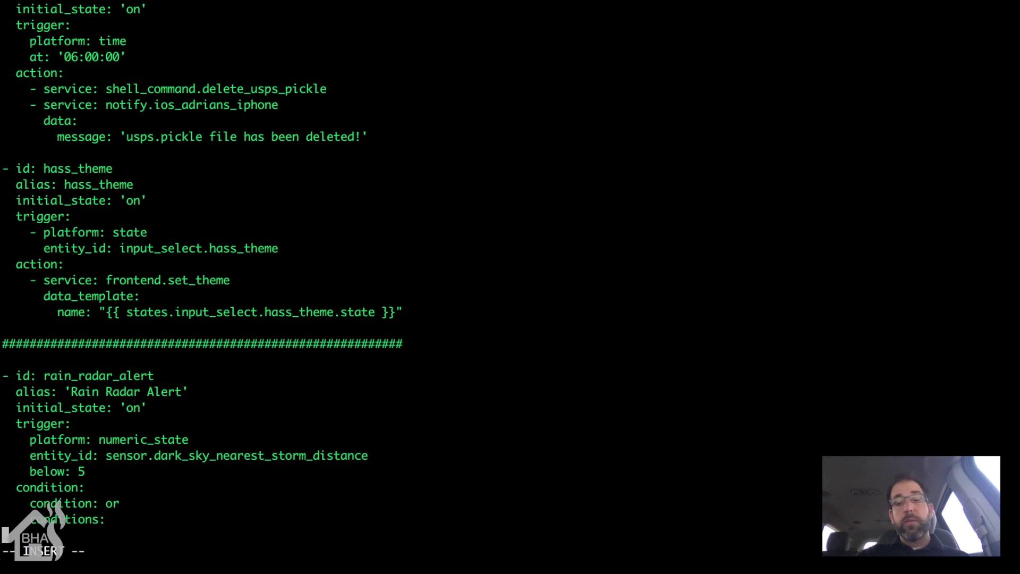
{"action": "key", "text": "Up"}
{"action": "key", "text": "Up"}
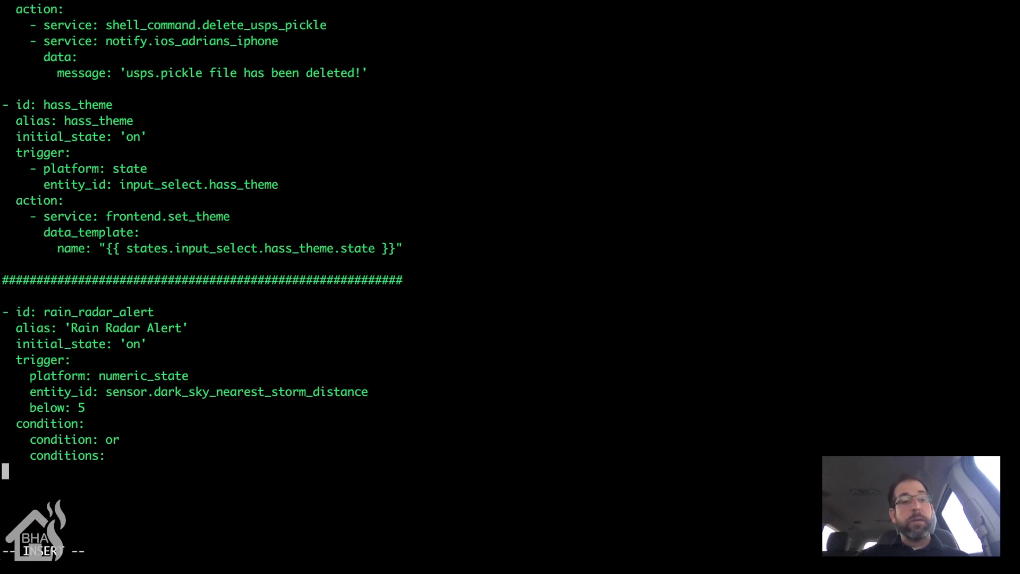
Step: Add the first list entry, - condition: state, indented one level under conditions:
{"action": "type", "text": "- condi"}
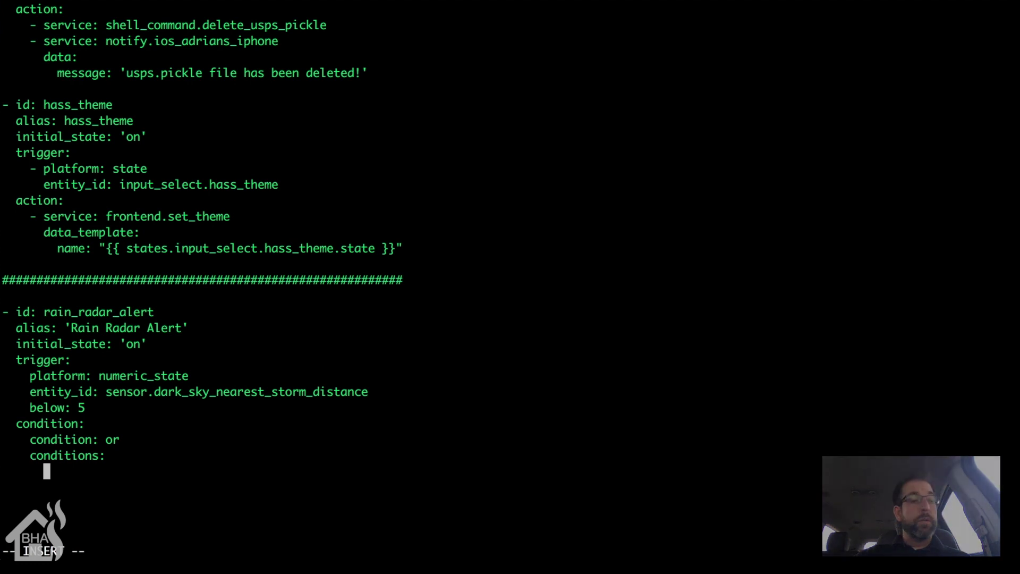
{"action": "type", "text": "tion"}
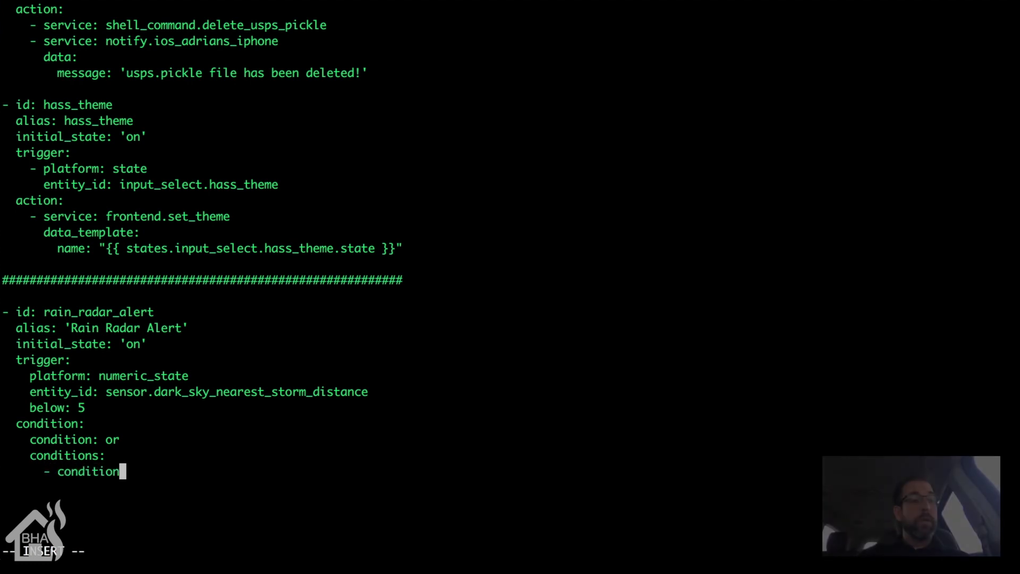
{"action": "type", "text": ": state"}
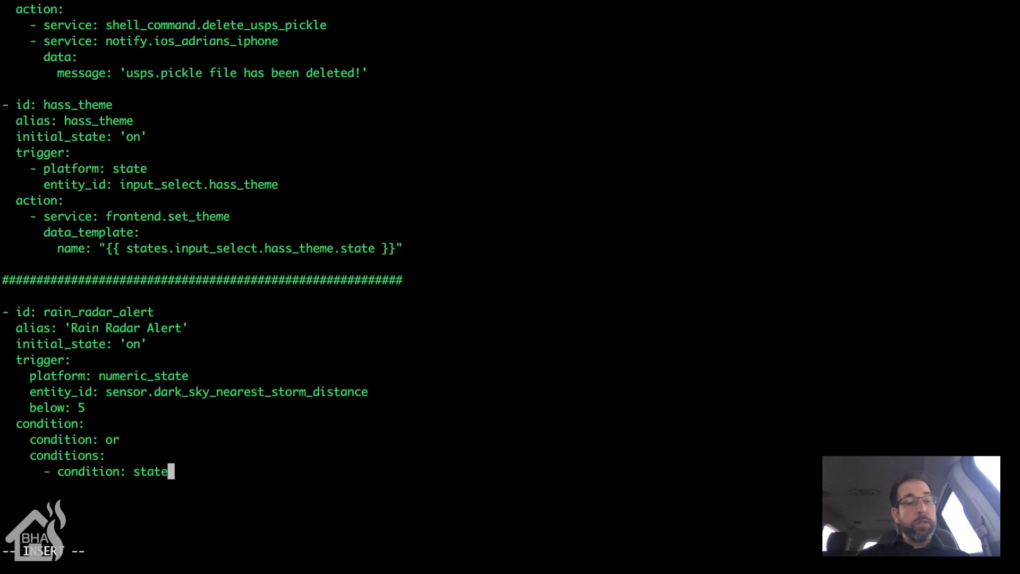
Step: Add an entity_id line to the first state condition, with the first person's iPhone device_tracker entity in single quotes
{"action": "key", "text": "Return"}
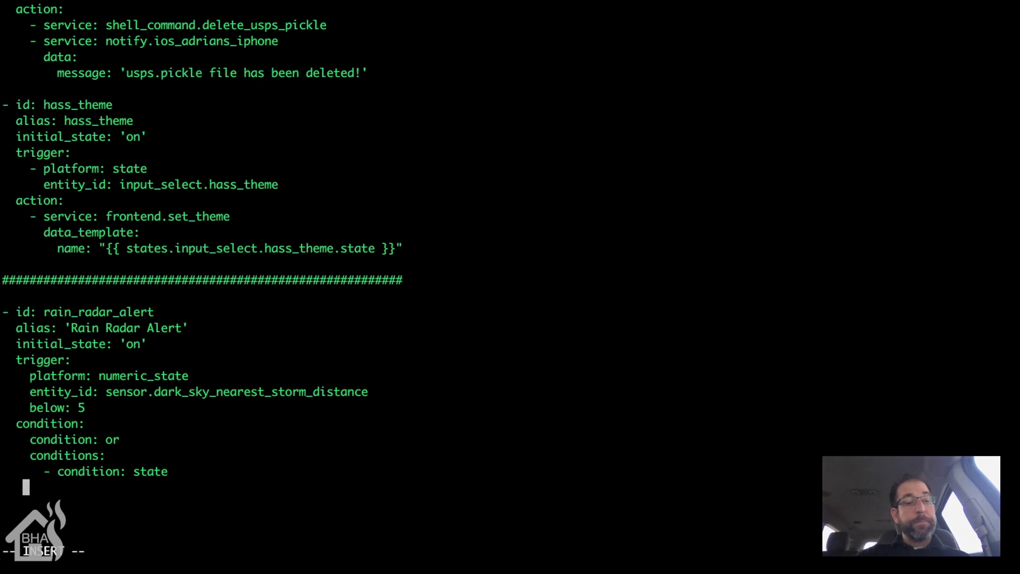
{"action": "type", "text": "enti"}
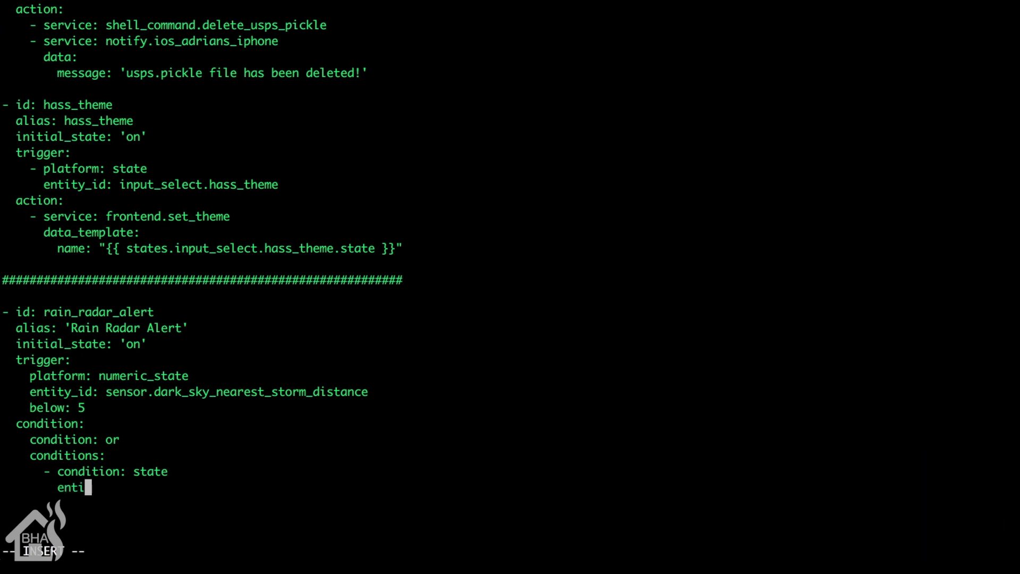
{"action": "type", "text": "ty_id:"}
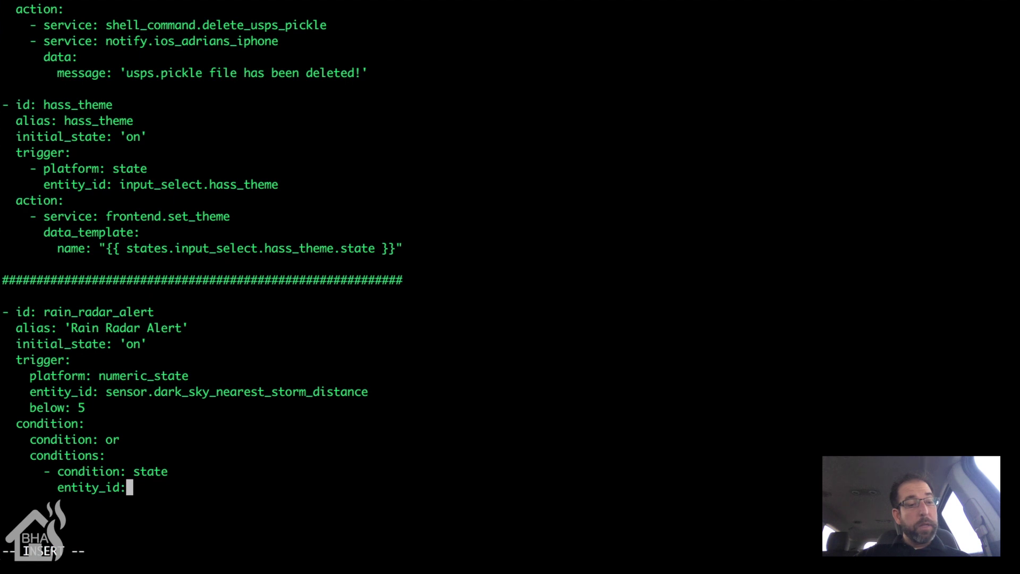
{"action": "type", "text": " 'dev"}
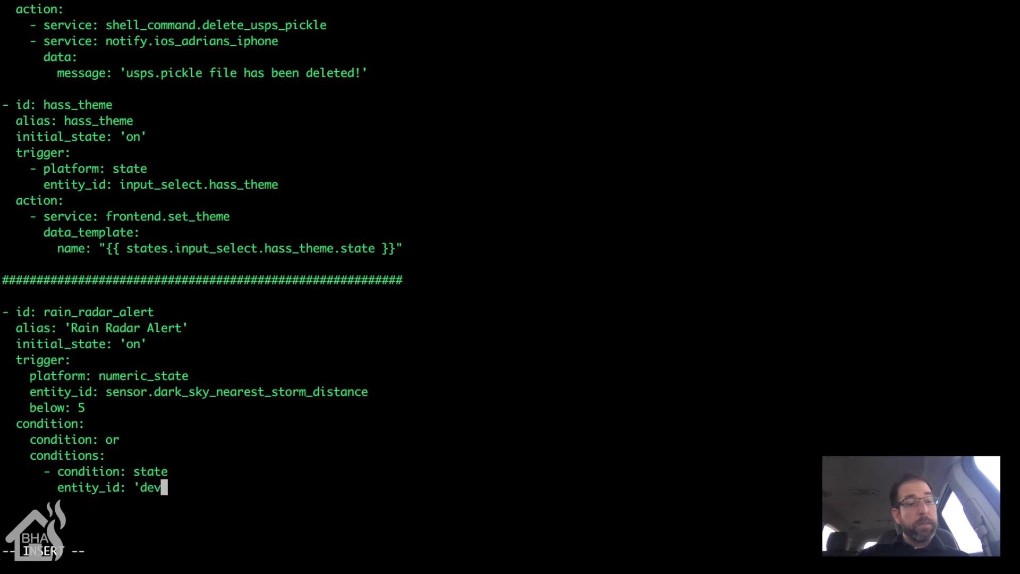
{"action": "type", "text": "ice_"}
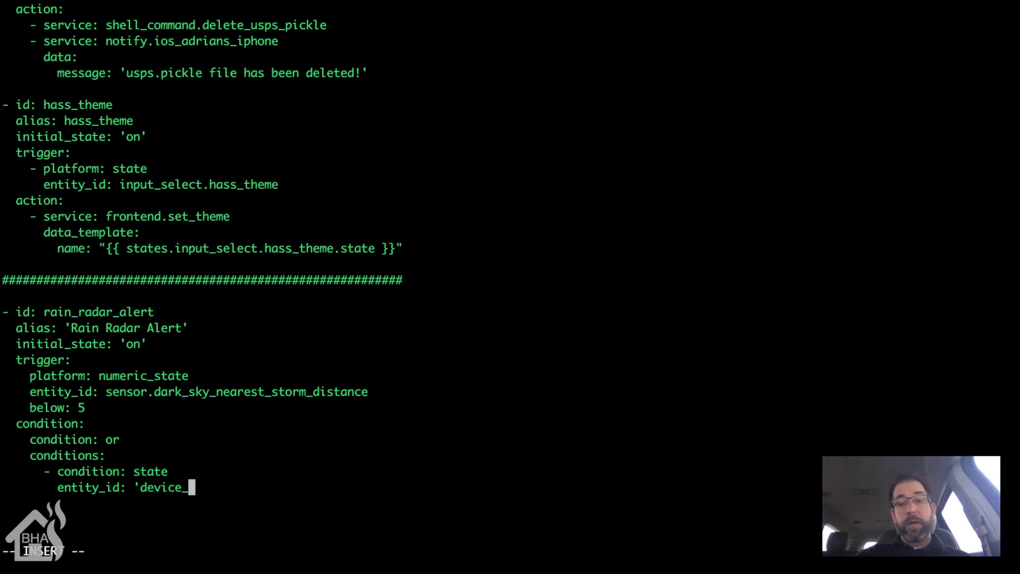
{"action": "type", "text": "tracker.a"}
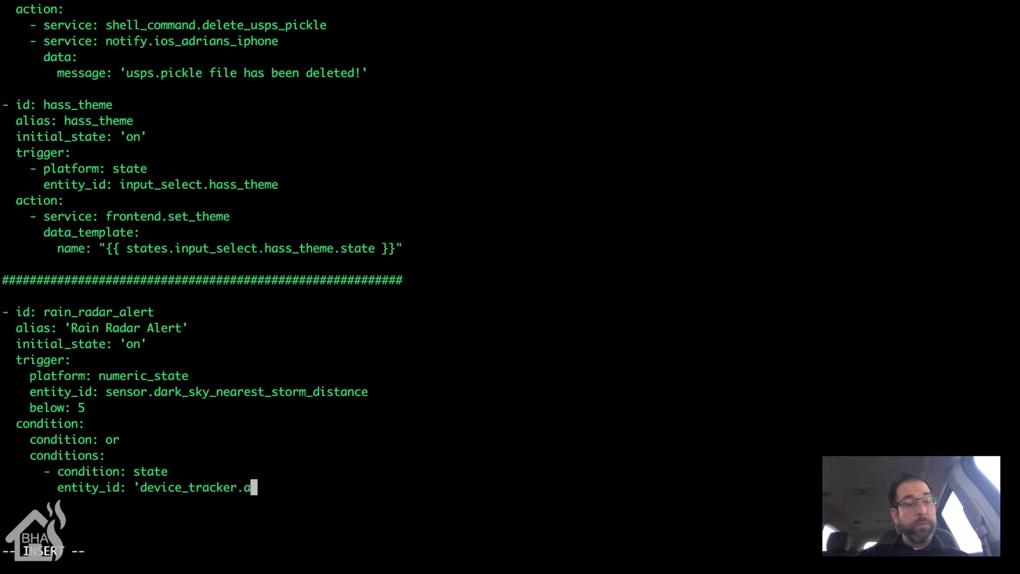
{"action": "type", "text": "driansiphone"}
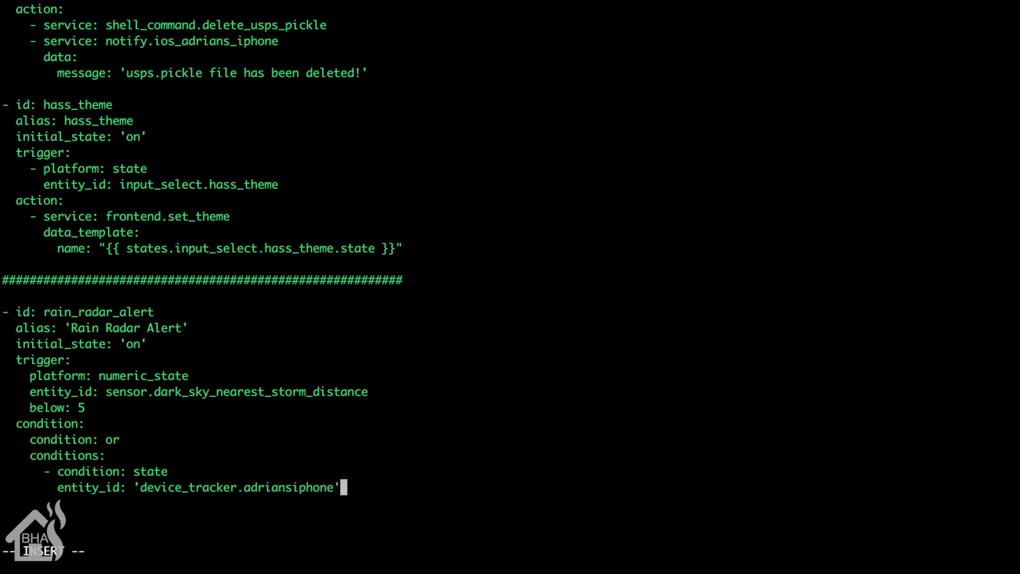
Step: Add the line state: 'not_home' to the first state condition, aligned with its entity_id
{"action": "key", "text": "Return"}
{"action": "type", "text": "state"}
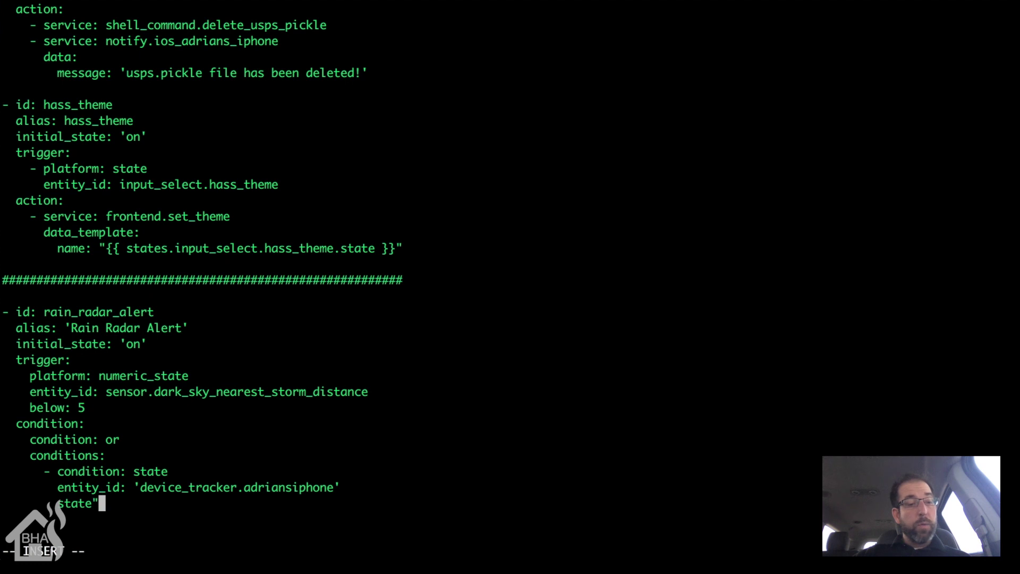
{"action": "type", "text": ":"}
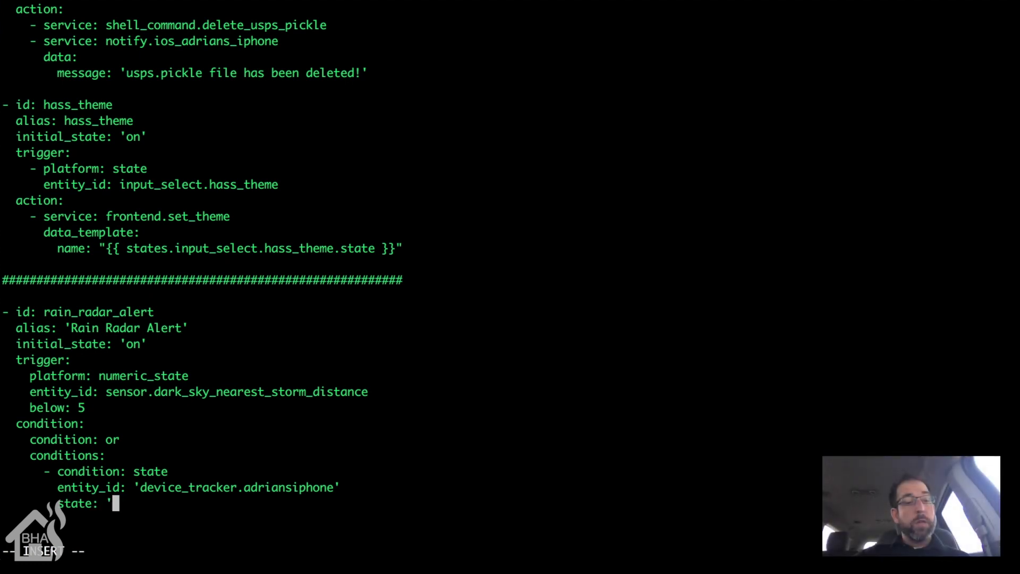
{"action": "type", "text": " 'not_home'"}
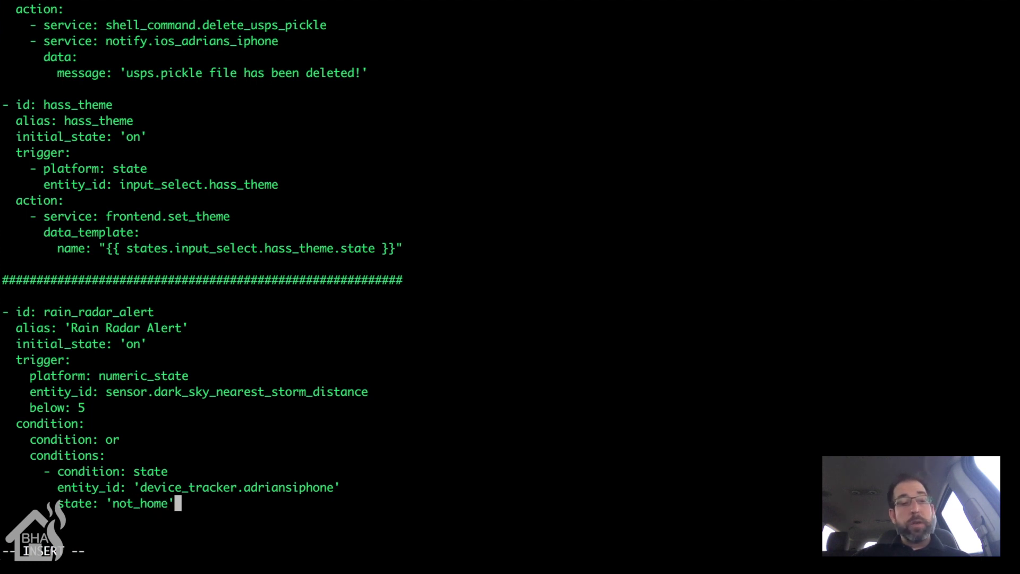
Step: Add a second - condition: state entry to the conditions list, aligned with the first entry
{"action": "key", "text": "Return"}
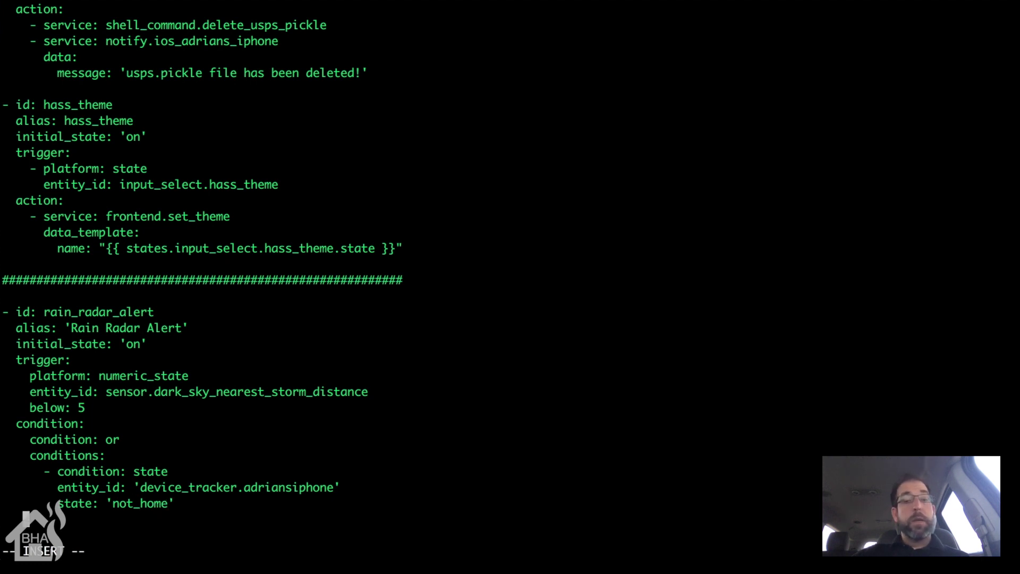
{"action": "type", "text": "- co"}
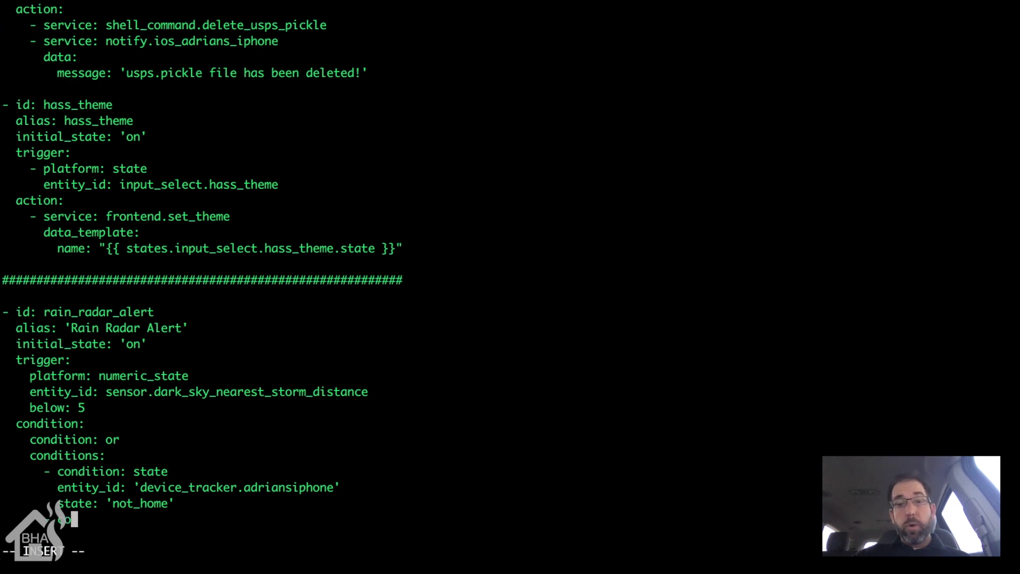
{"action": "type", "text": "ndition:"}
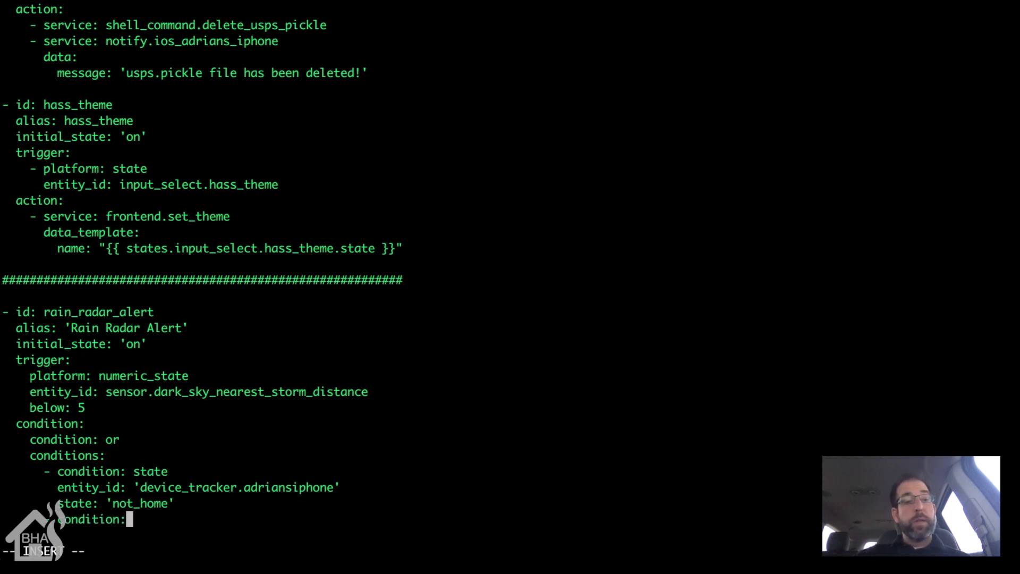
{"action": "type", "text": " state"}
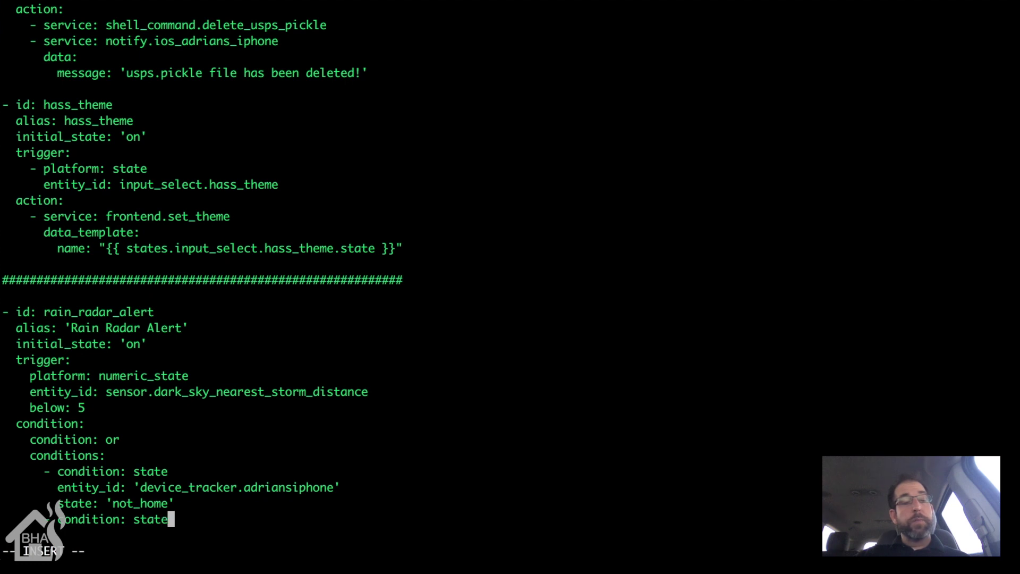
Step: Add an entity_id line to the second state condition, with the second person's iPhone device_tracker entity in single quotes
{"action": "key", "text": "Return"}
{"action": "type", "text": "ent"}
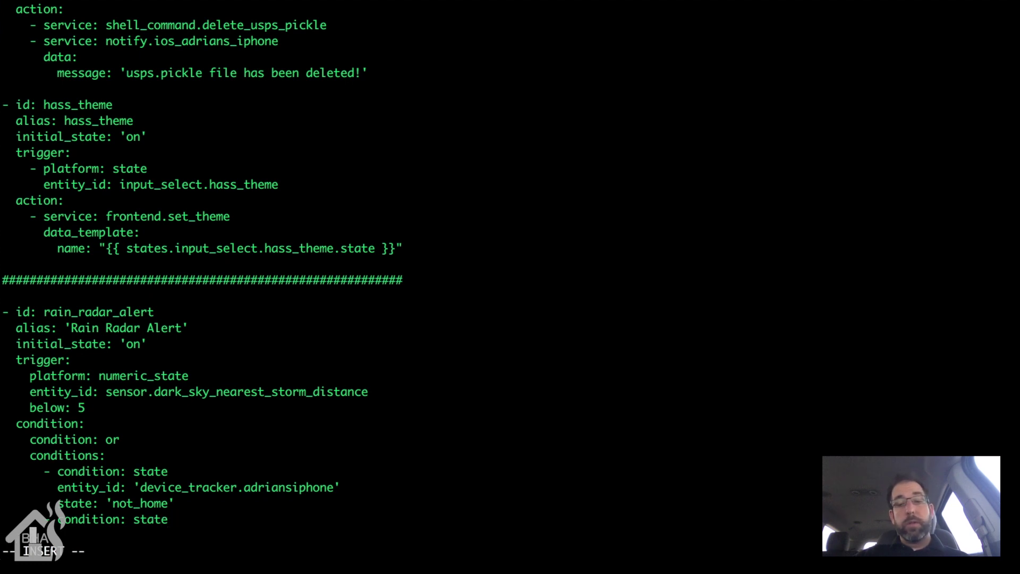
{"action": "type", "text": "iti"}
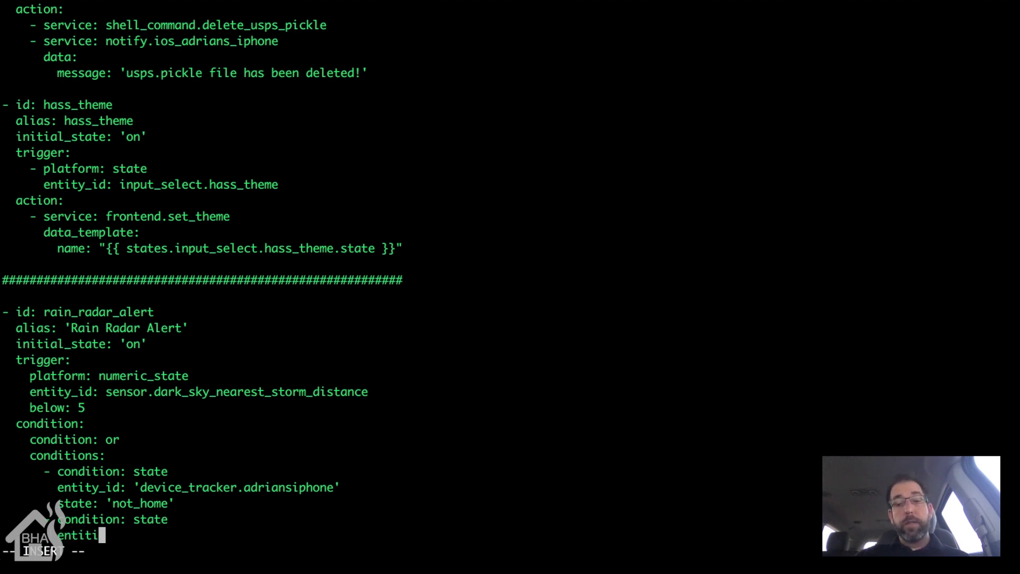
{"action": "key", "text": "BackSpace"}
{"action": "type", "text": "y_id:"}
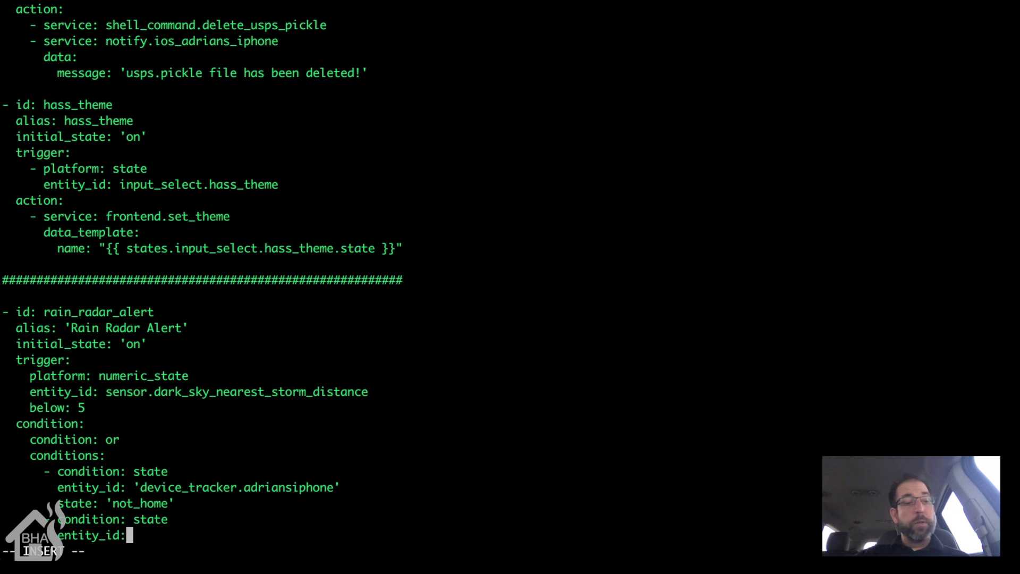
{"action": "type", "text": " 'device"}
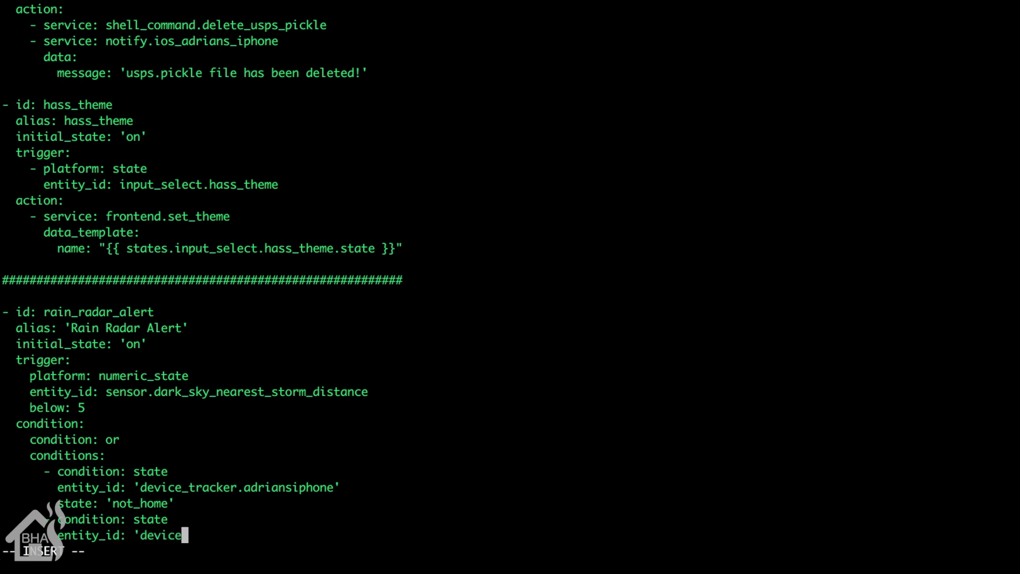
{"action": "type", "text": "_tracker."}
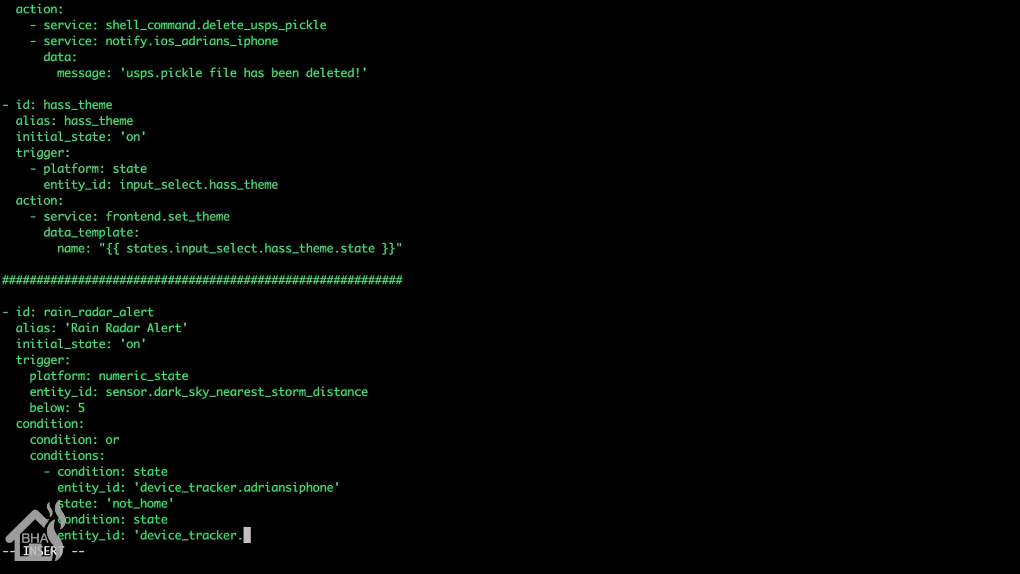
{"action": "type", "text": "tamarasiphone'"}
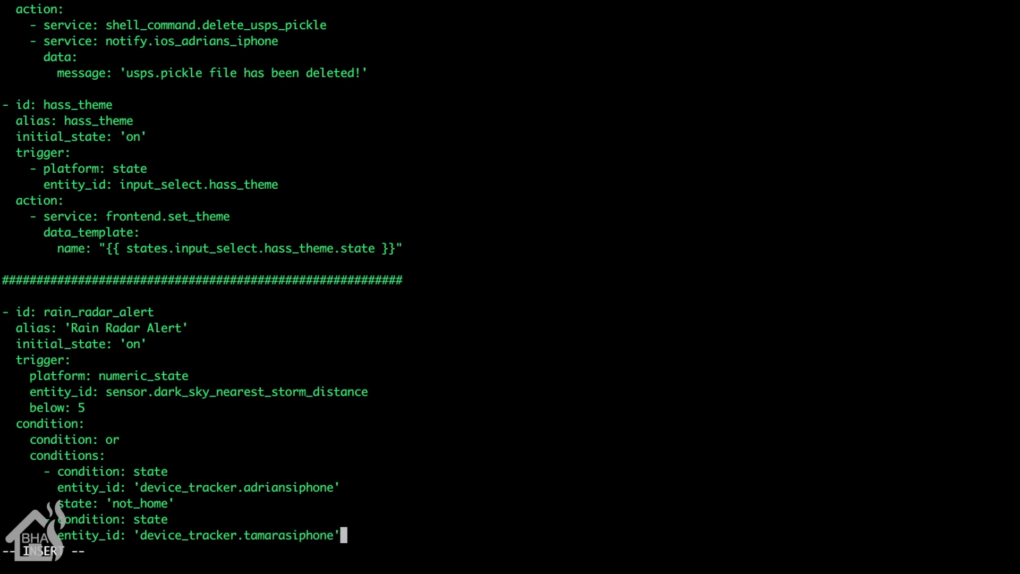
Step: Add the line state: 'not_home' to the second state condition, aligned with its entity_id
{"action": "key", "text": "Return"}
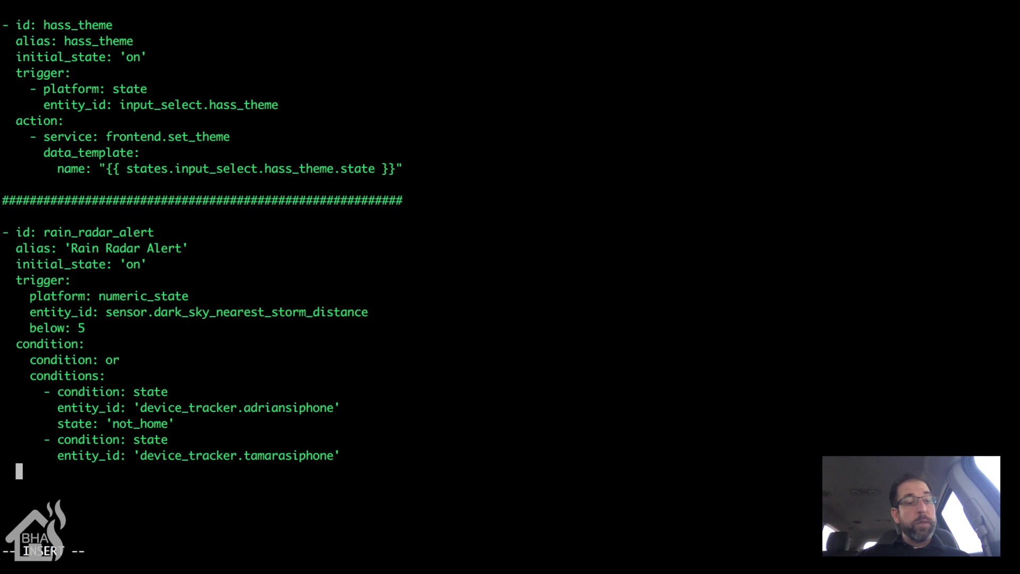
{"action": "type", "text": "state"}
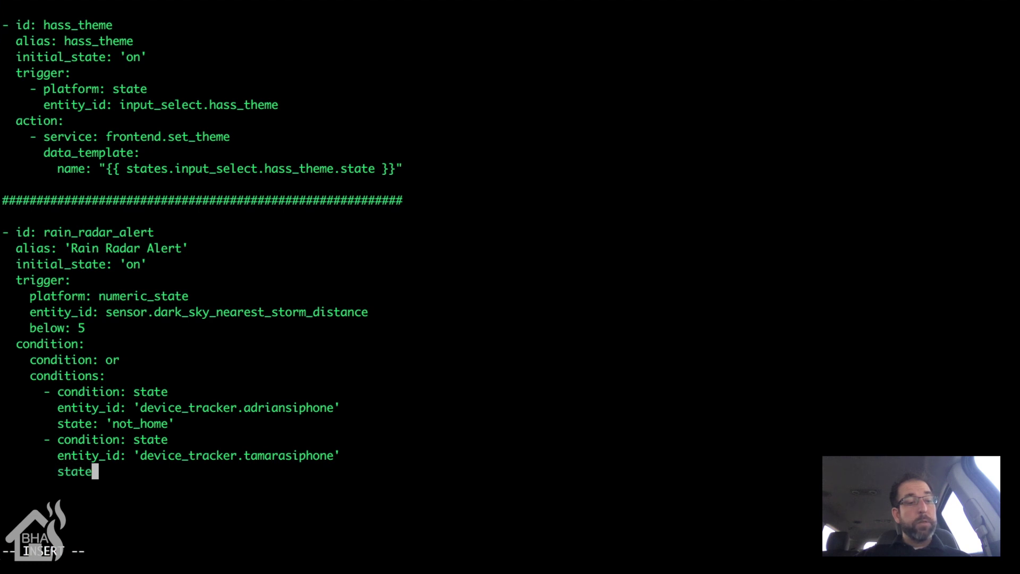
{"action": "type", "text": ": '"}
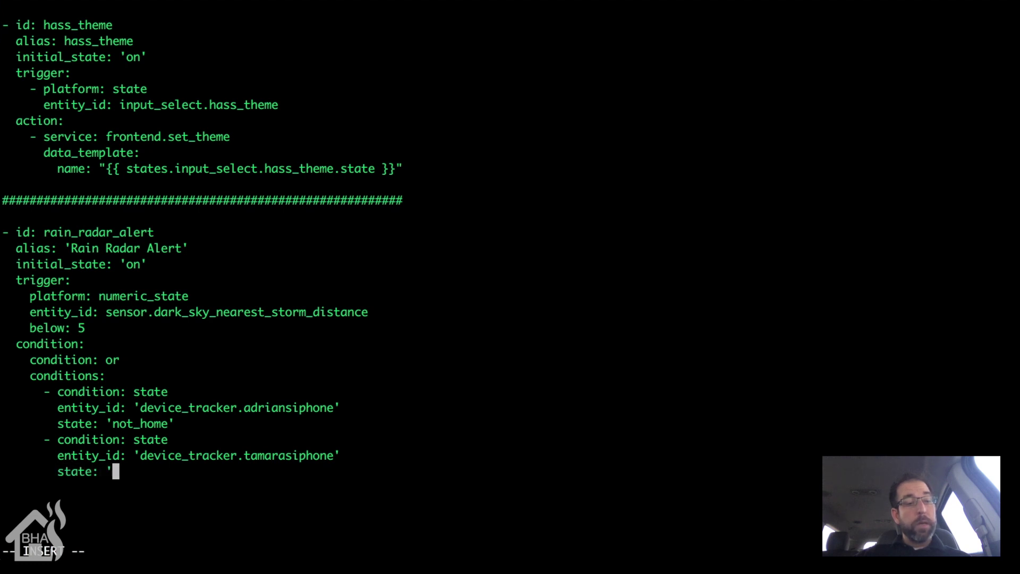
{"action": "type", "text": "not_home'"}
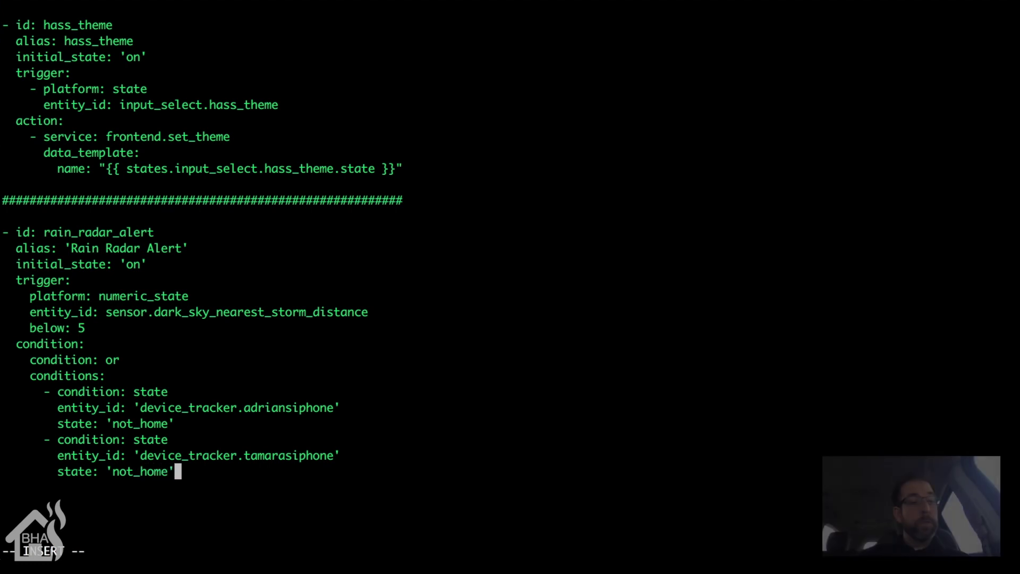
Step: Add an action: section to the rain_radar_alert automation with a first entry - service: script.turn_on
{"action": "key", "text": "Return"}
{"action": "type", "text": "action:"}
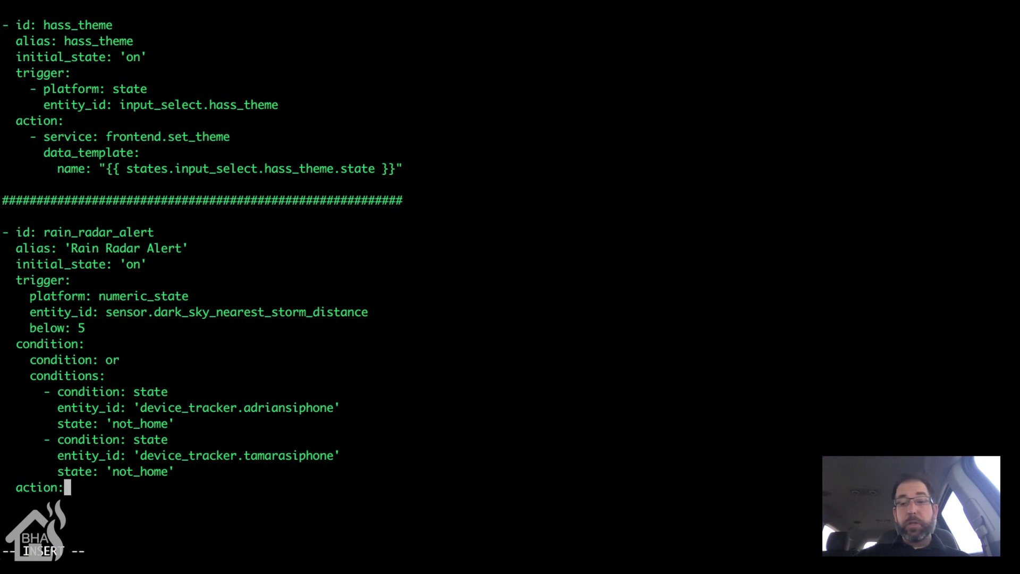
{"action": "key", "text": "Return"}
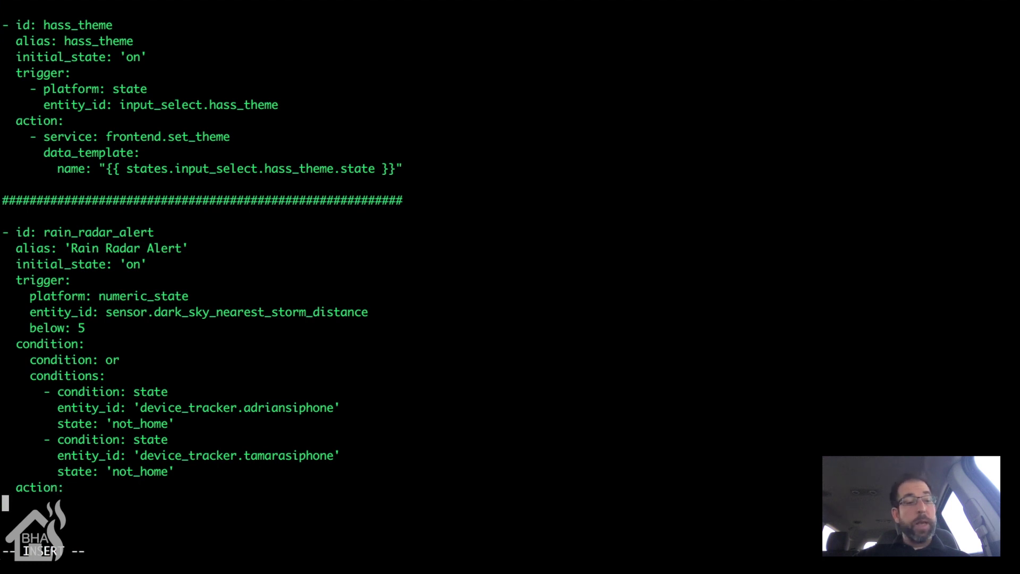
{"action": "type", "text": "- service"}
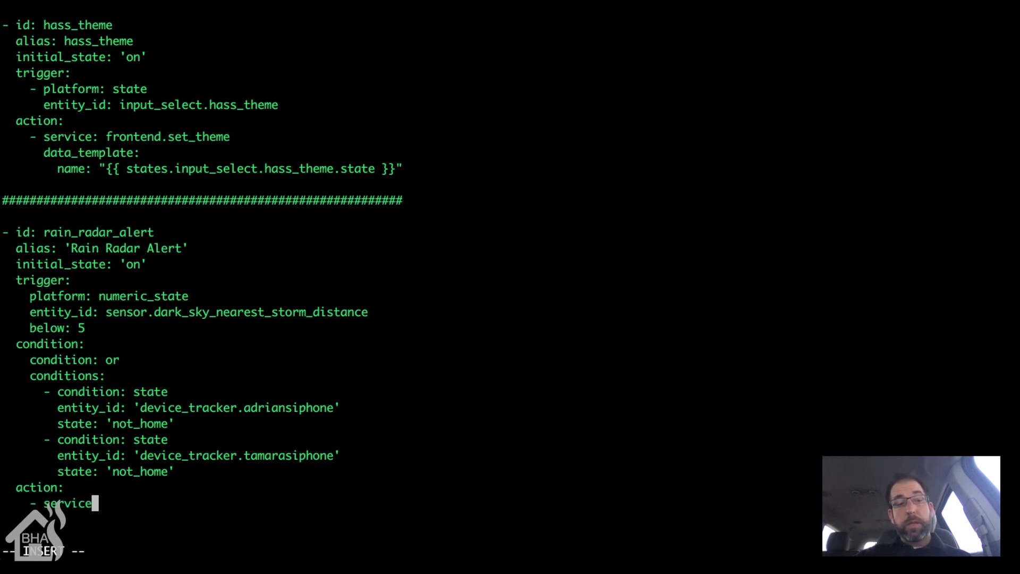
{"action": "type", "text": ": s"}
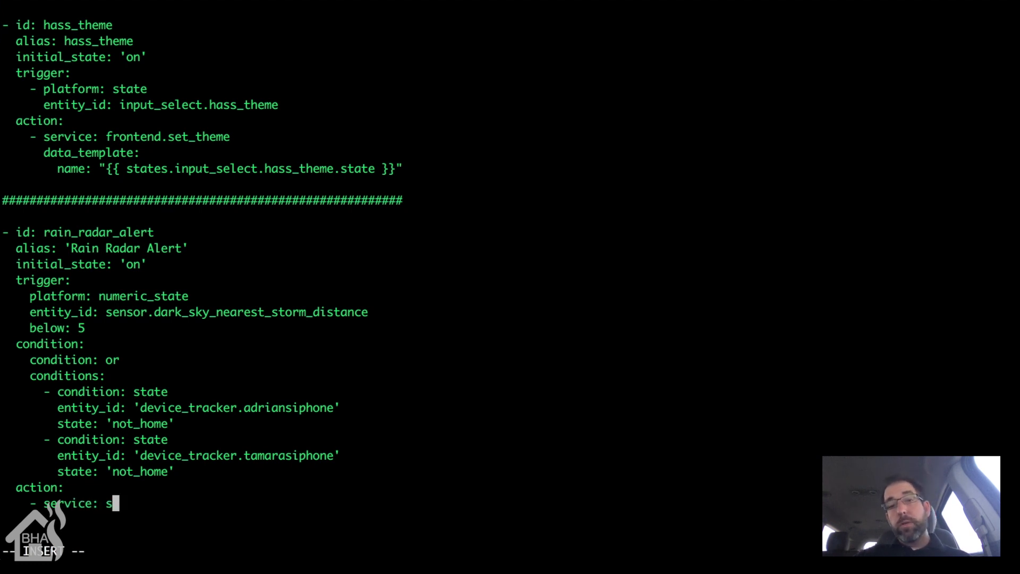
{"action": "type", "text": "cript.turn_on"}
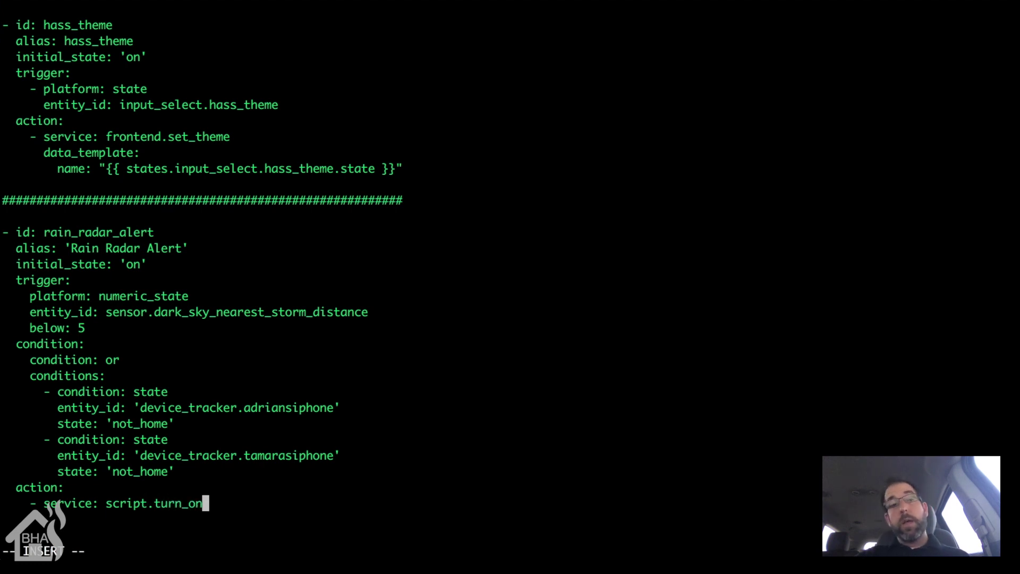
Step: Give the first action a data: block containing entity_id: script.rain_radar_push
{"action": "key", "text": "Return"}
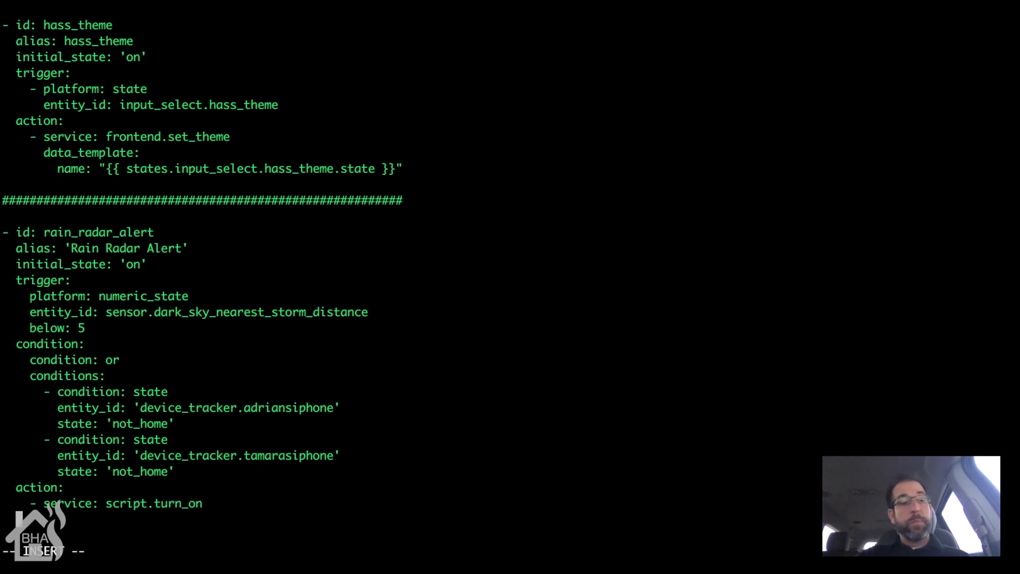
{"action": "type", "text": "data:"}
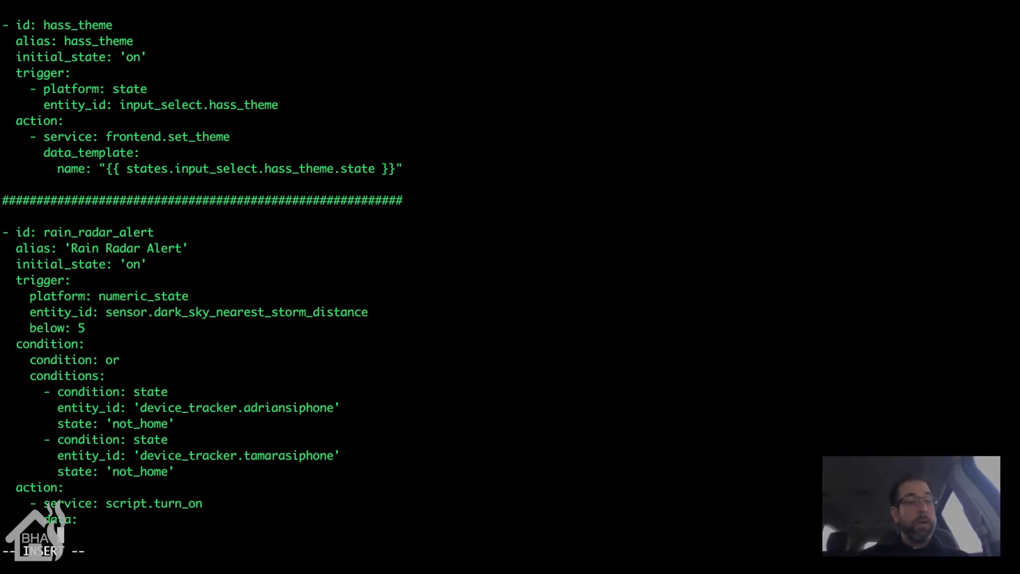
{"action": "key", "text": "Return"}
{"action": "type", "text": "entity"}
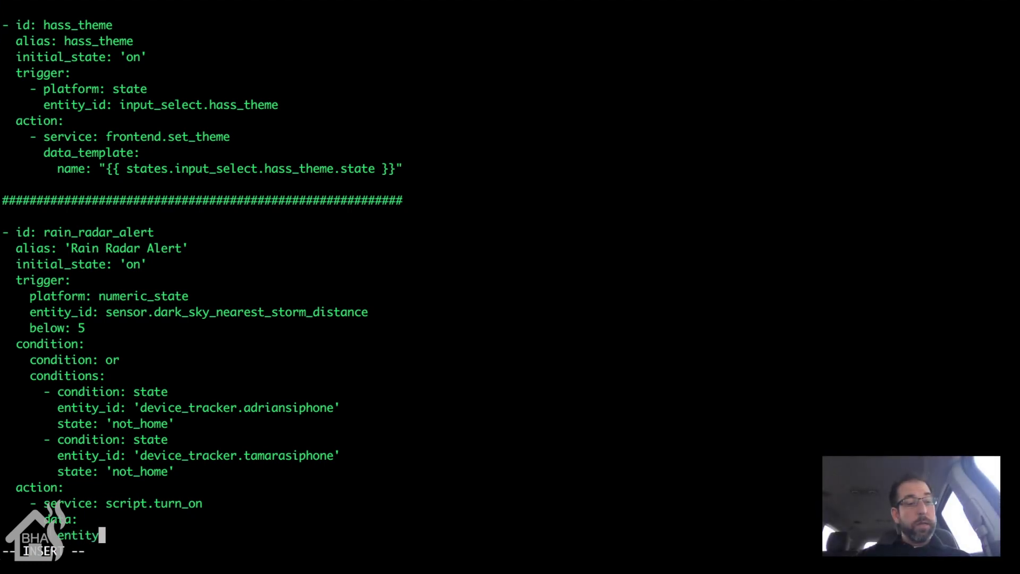
{"action": "type", "text": "_id: scri"}
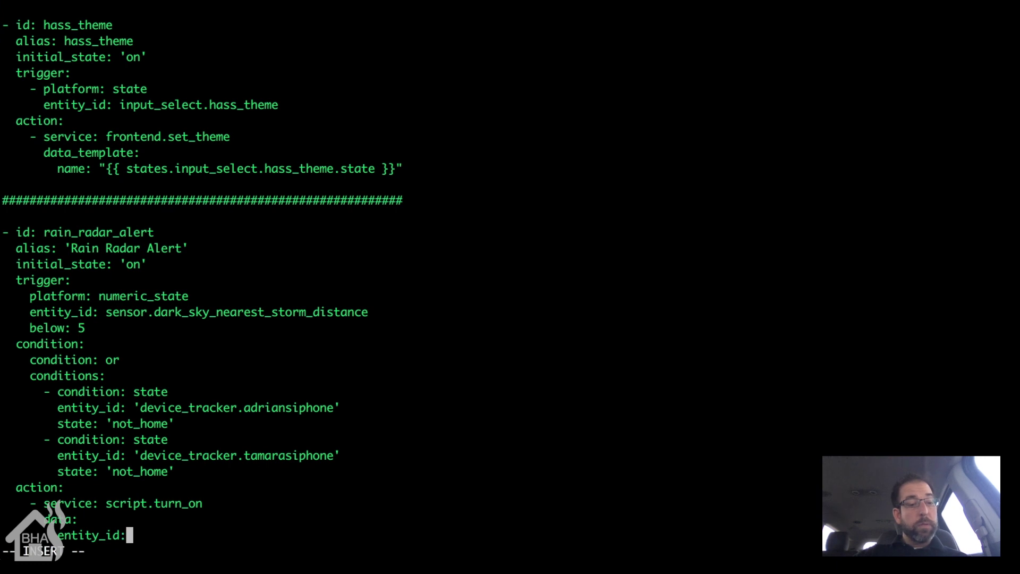
{"action": "type", "text": ".rai"}
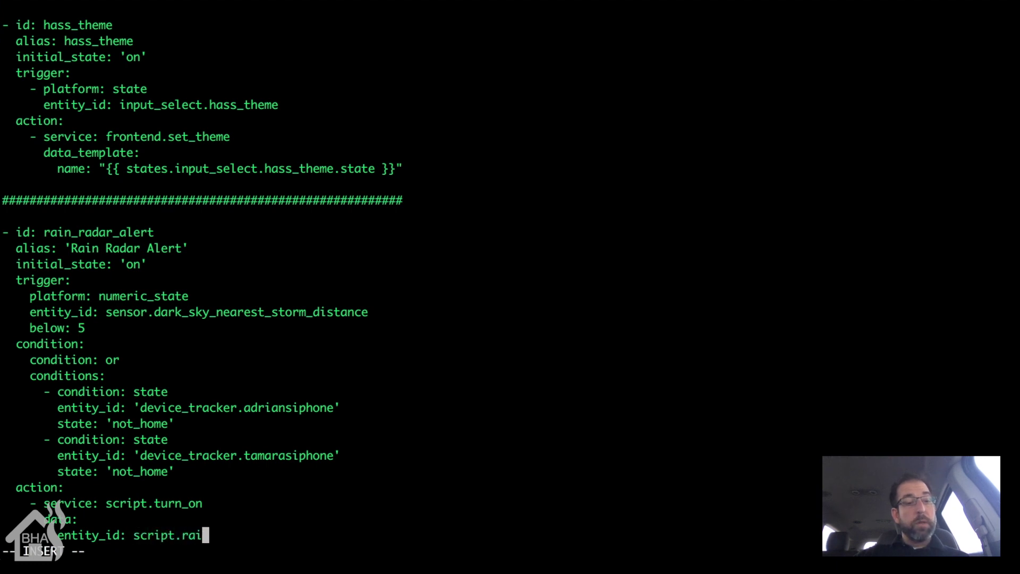
{"action": "type", "text": "n_radar_push"}
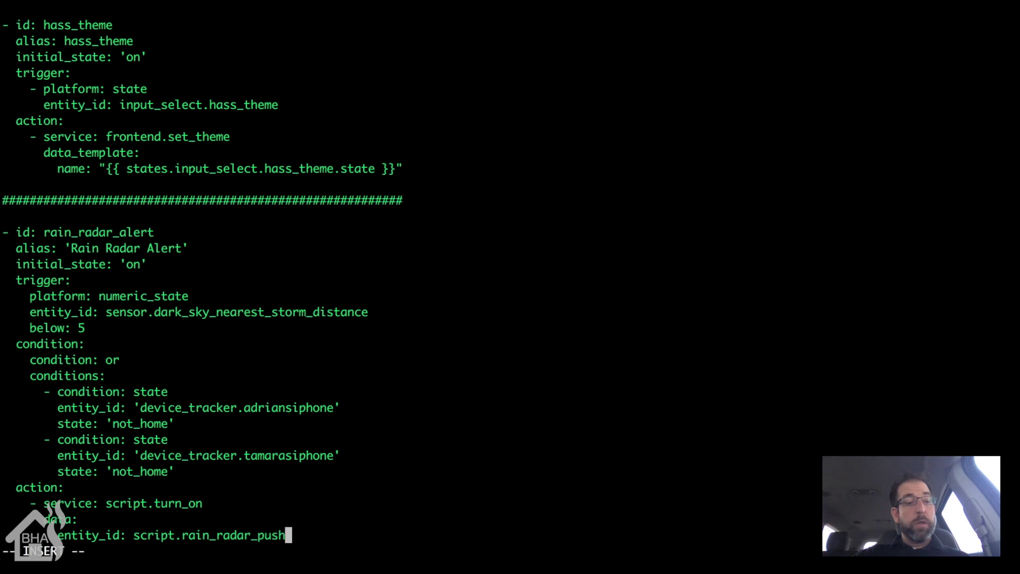
Step: Add a second action entry - service: script.turn_on, aligned with the first one
{"action": "key", "text": "Return"}
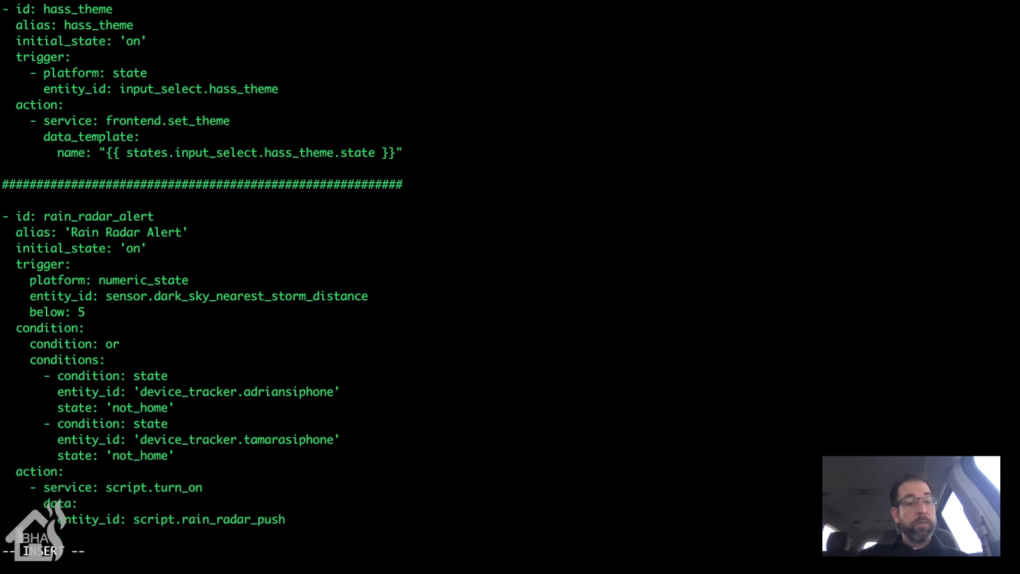
{"action": "type", "text": "service: script."}
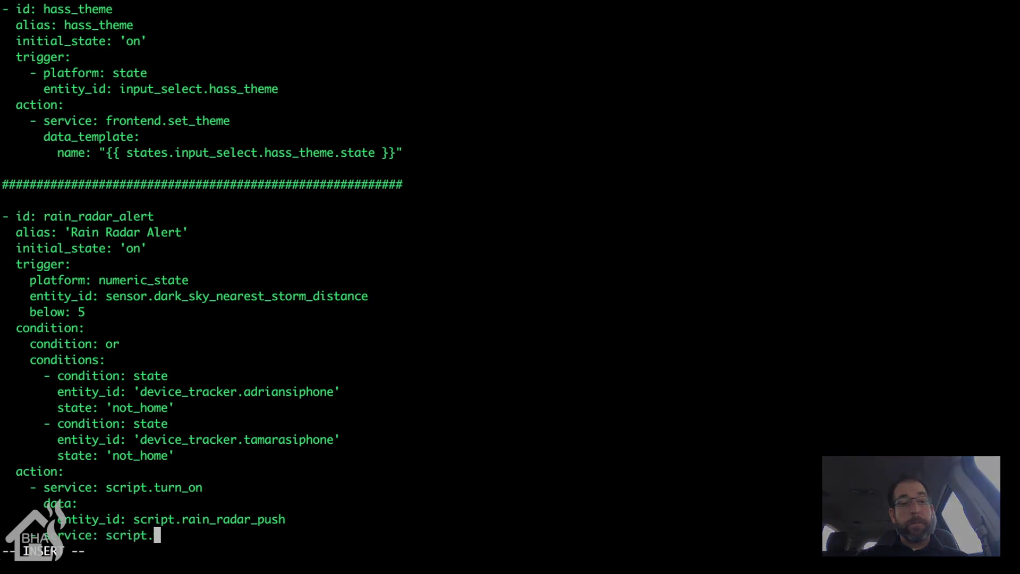
{"action": "type", "text": "turn_on"}
{"action": "key", "text": "BackSpace"}
{"action": "key", "text": "BackSpace"}
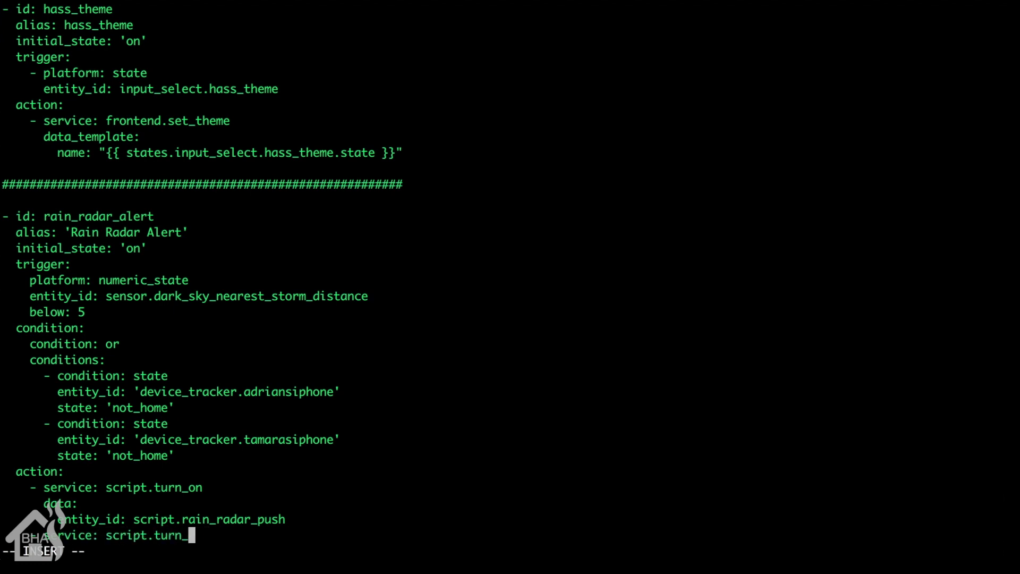
{"action": "type", "text": "on"}
Step: Give the second action a data: block containing entity_id: script.rain_radar_telegram
{"action": "key", "text": "Return"}
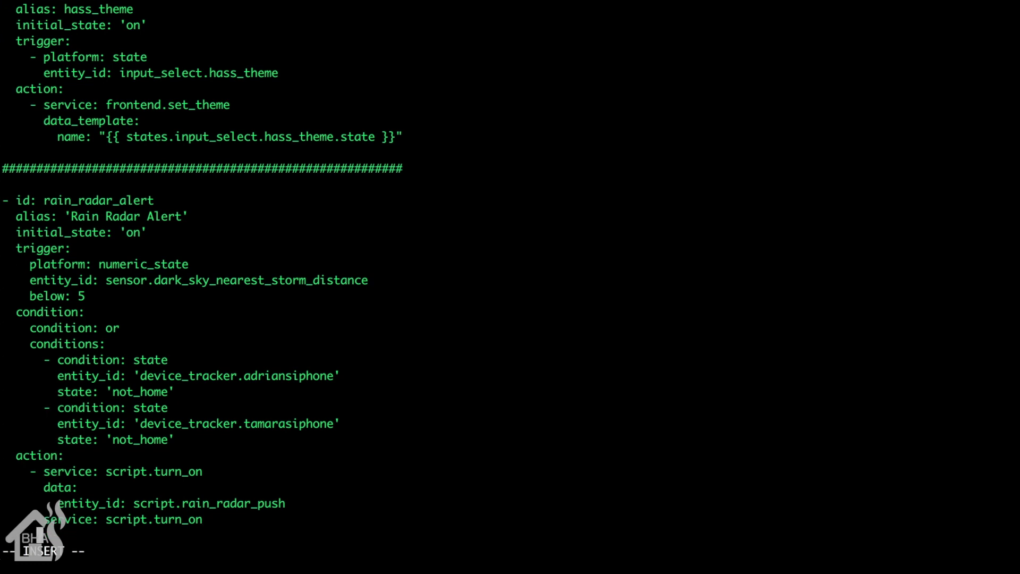
{"action": "type", "text": "data:"}
{"action": "key", "text": "Return"}
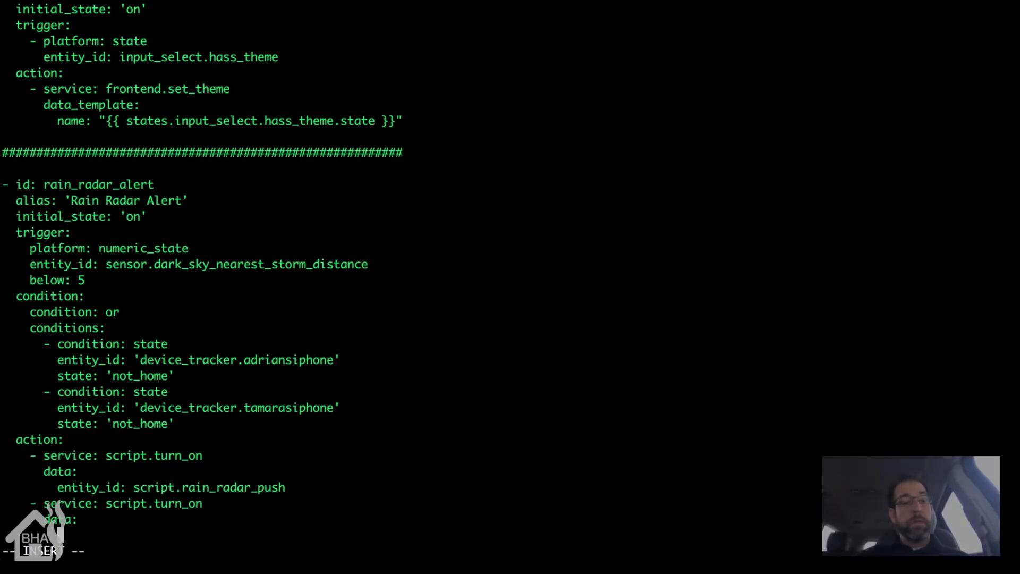
{"action": "type", "text": "entity_id:"}
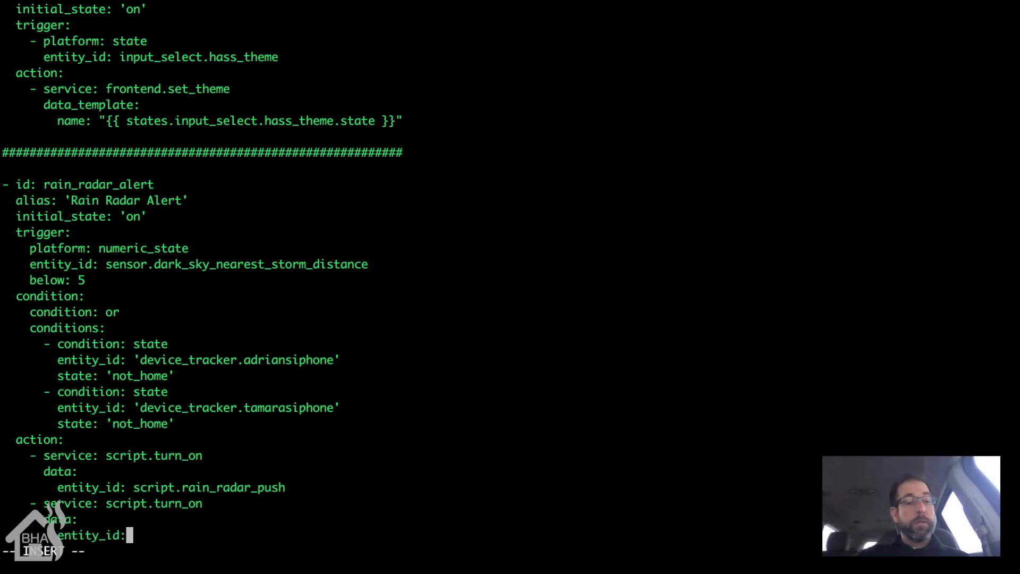
{"action": "type", "text": " script."}
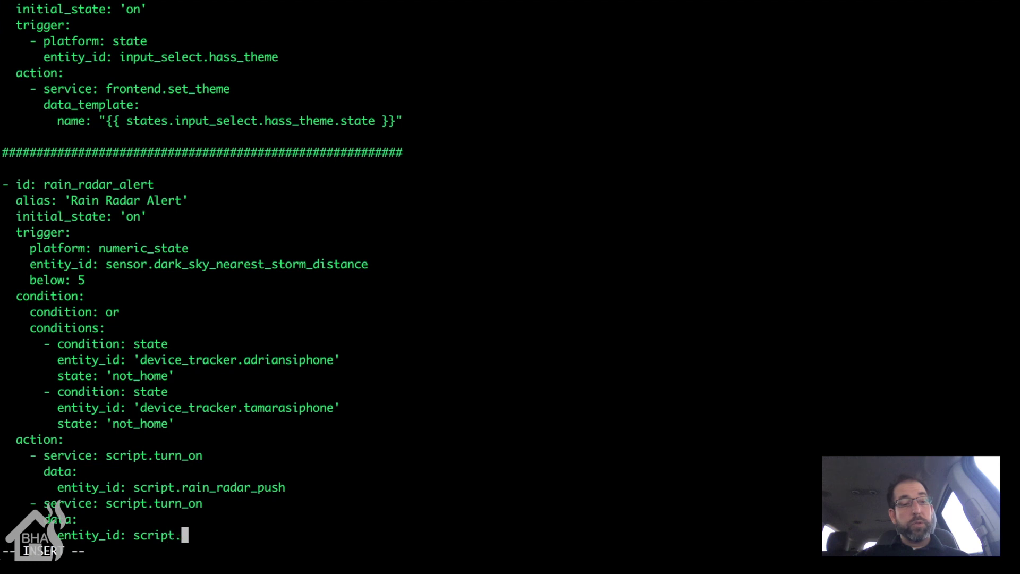
{"action": "type", "text": "rain_rada"}
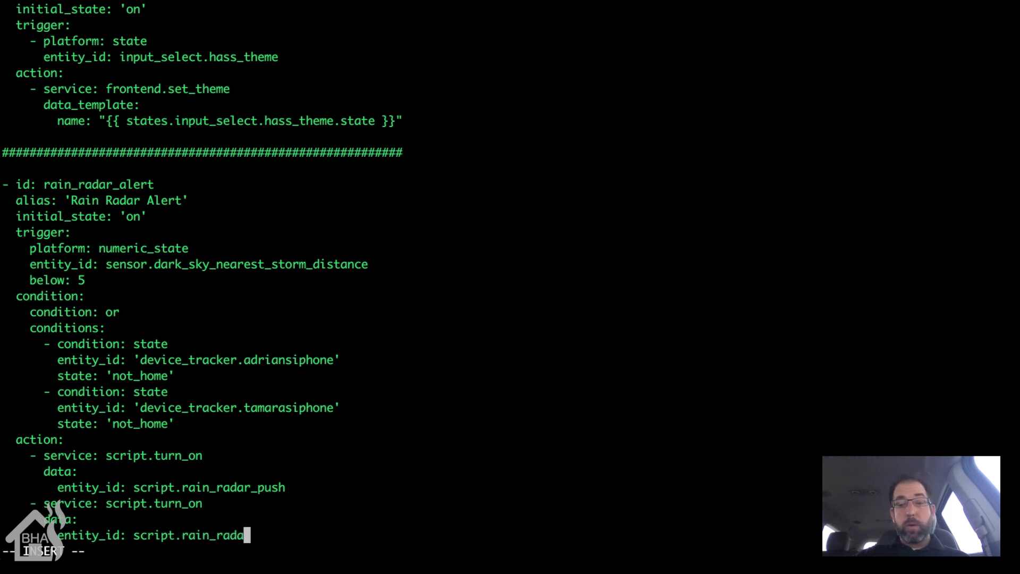
{"action": "type", "text": "r_tel"}
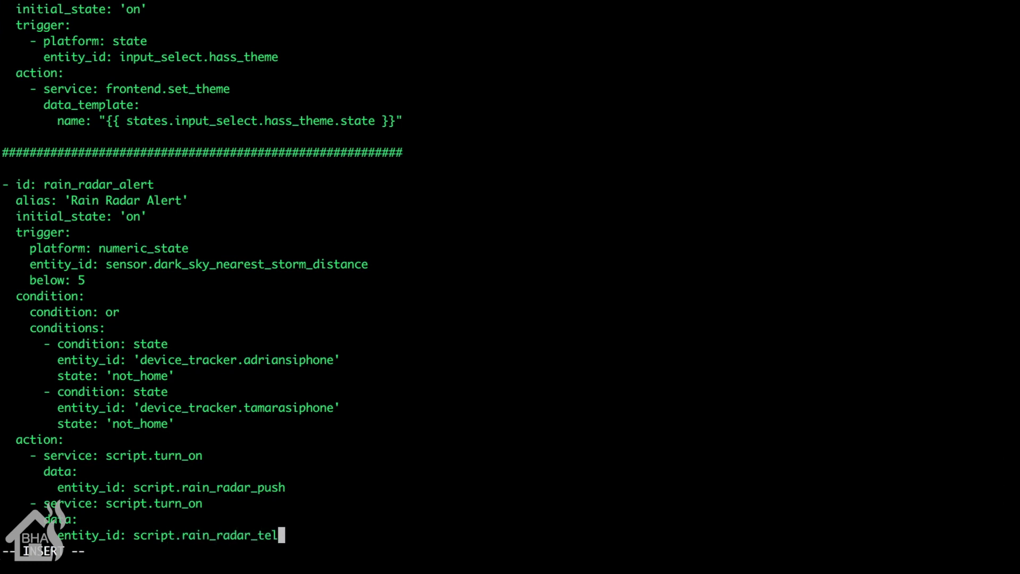
{"action": "type", "text": "egram"}
Step: Save automation.yaml and quit the vi editor with :wq!
{"action": "key", "text": "Escape"}
{"action": "type", "text": ":wq!"}
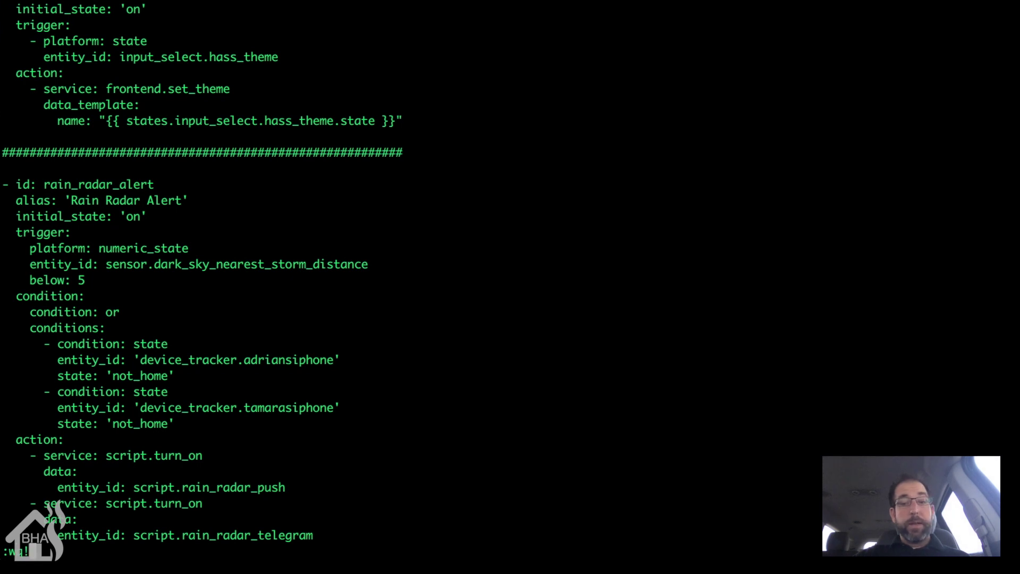
{"action": "key", "text": "Return"}
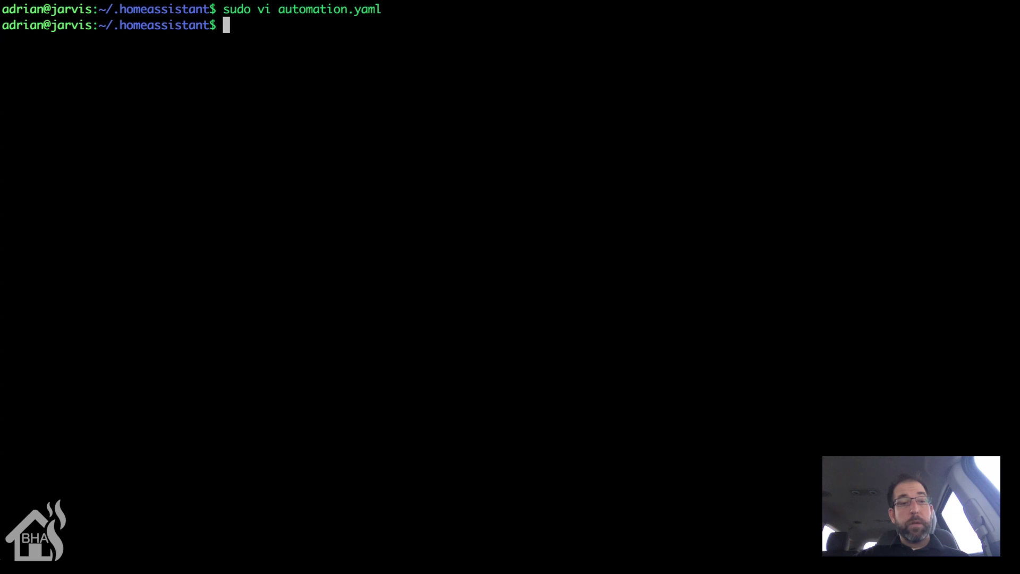
Step: Restart the Home Assistant service using sudo systemctl restart
{"action": "type", "text": "sudo s"}
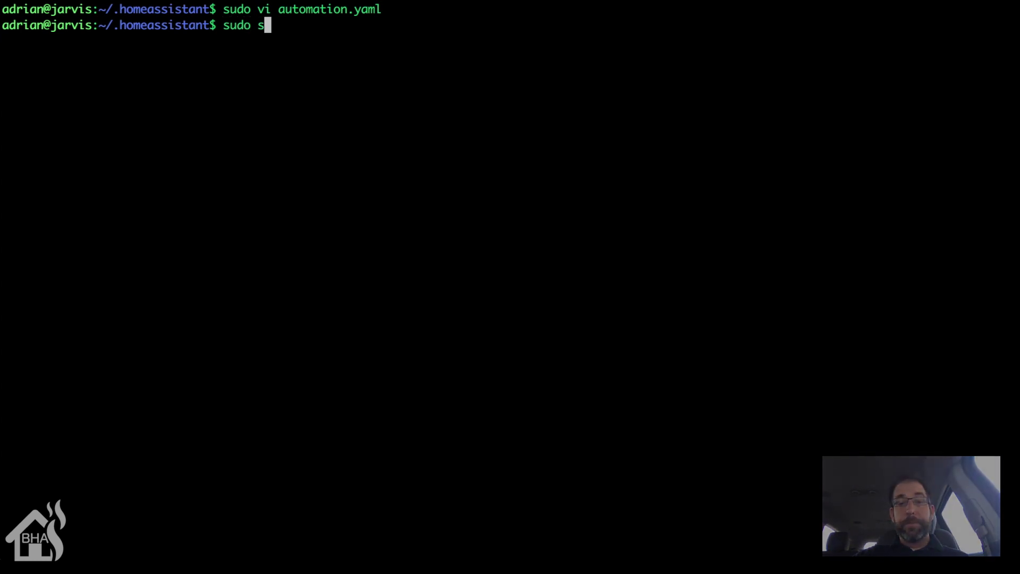
{"action": "type", "text": "ystemctl re"}
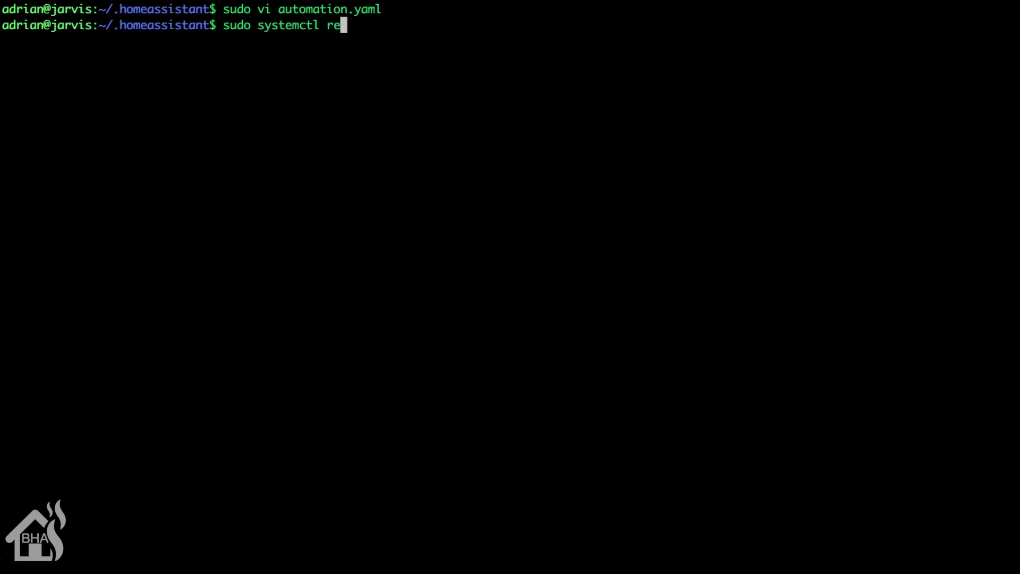
{"action": "type", "text": "start home"}
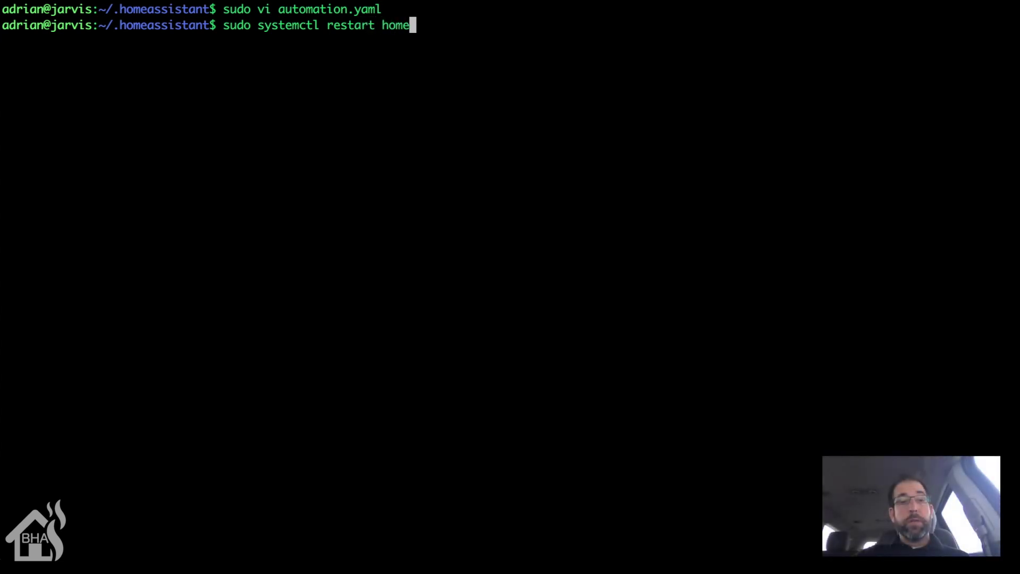
{"action": "type", "text": "-as"}
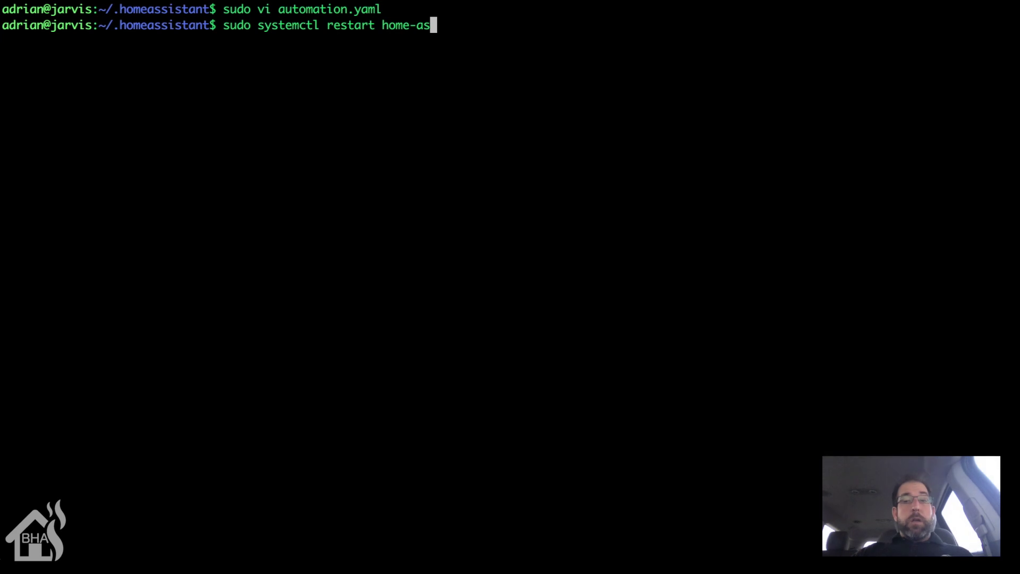
{"action": "key", "text": "Tab"}
{"action": "key", "text": "Return"}
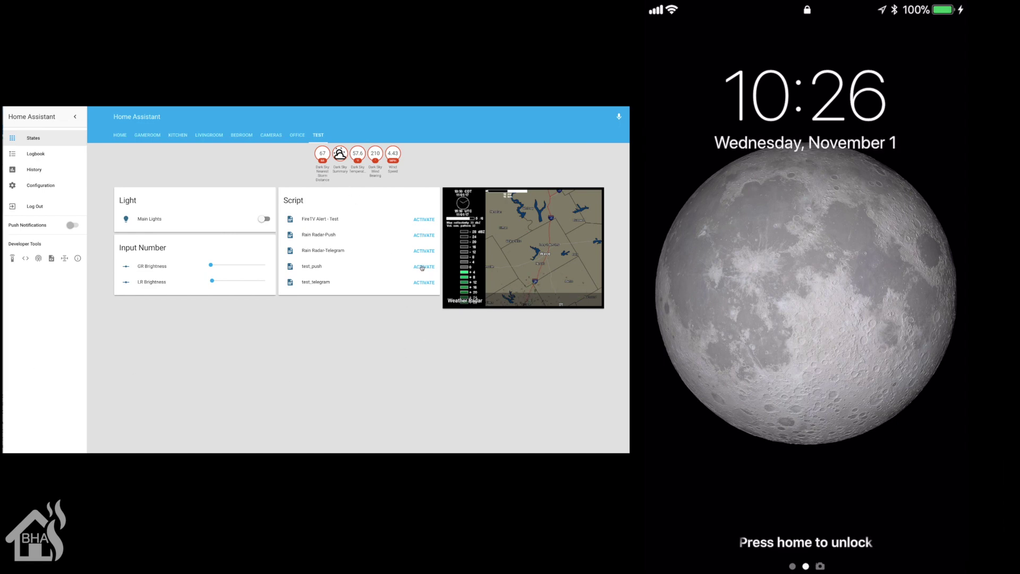
Step: Switch to the Home Assistant web interface and run the Rain Radar-Push and Rain Radar-Telegram scripts from the Test view
{"action": "left_click", "coordinate": [424, 235]}
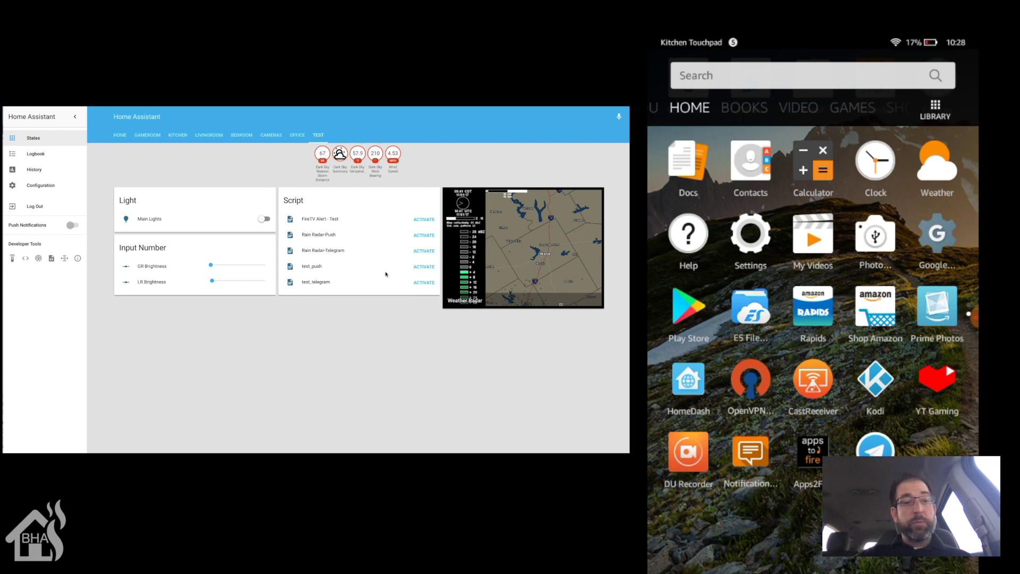
{"action": "left_click", "coordinate": [424, 251]}
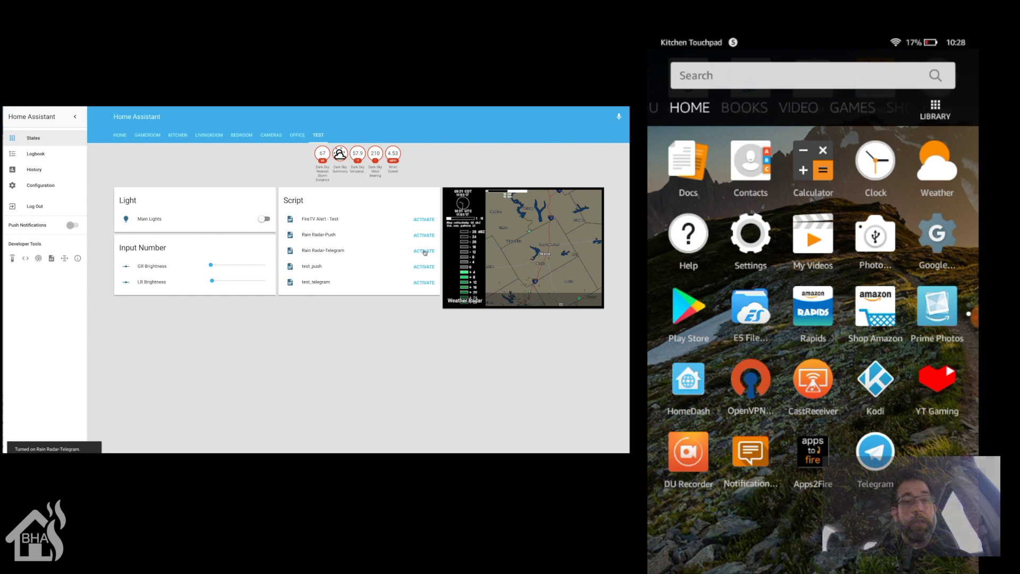